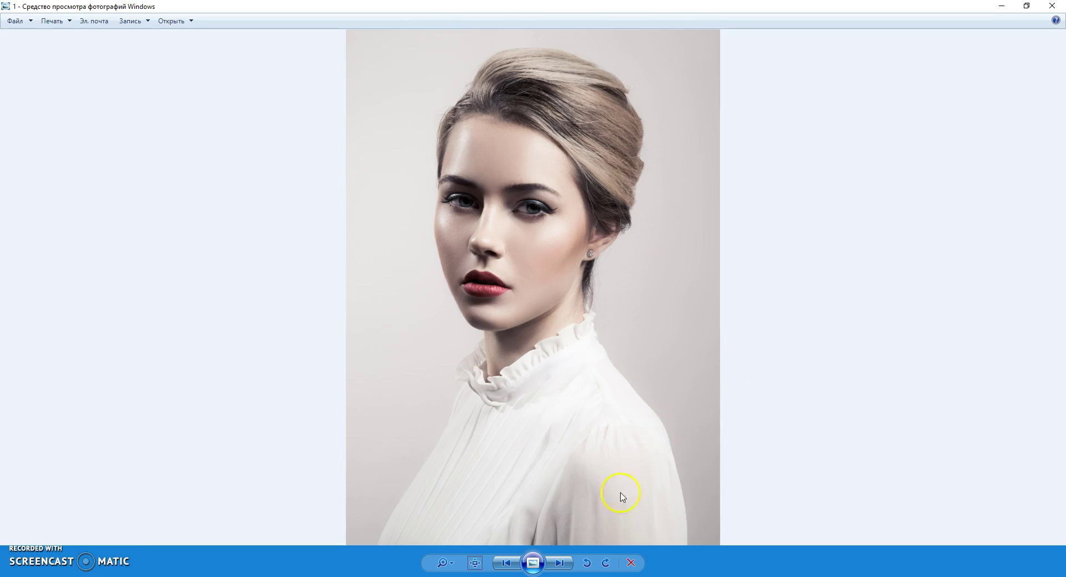
View the woman's portrait, its red-painted version and the finished effect image, and inspect the effect's face and neck details up close
click(559, 563)
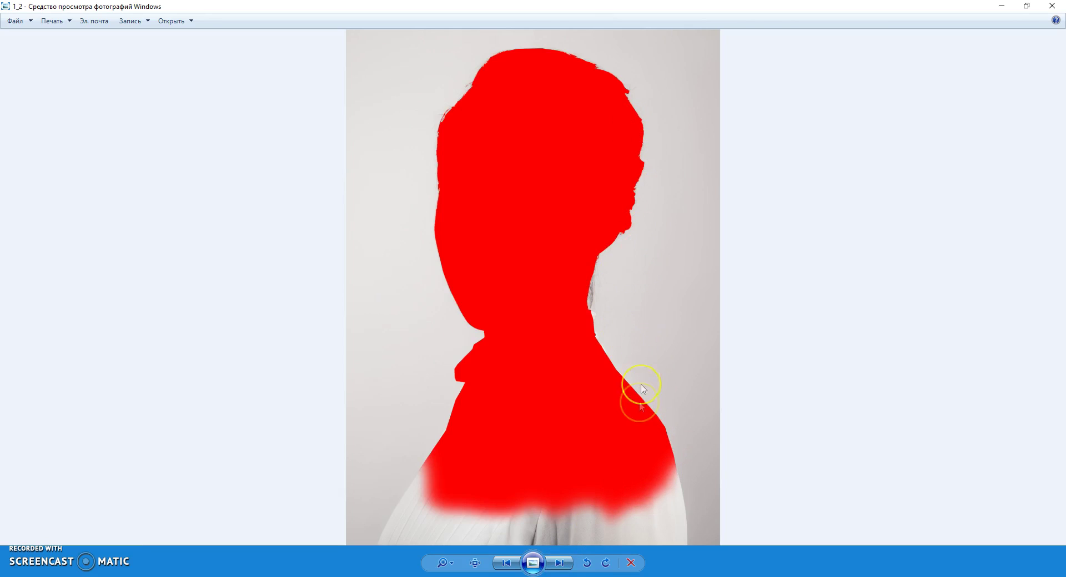
click(559, 563)
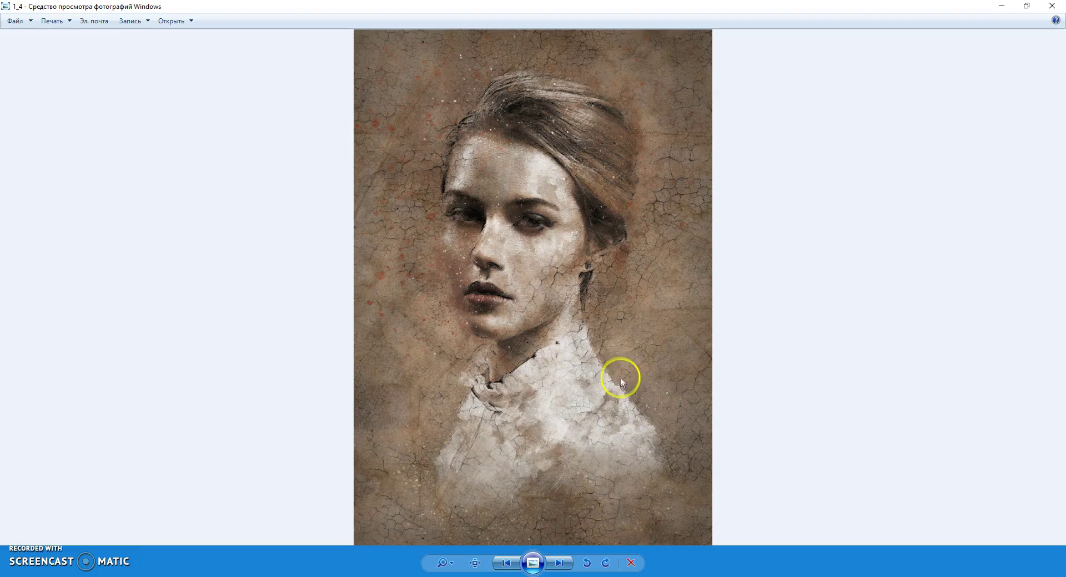
click(474, 563)
drag(532, 385, 542, 475)
drag(547, 278, 551, 452)
drag(550, 388, 540, 413)
drag(547, 499, 555, 300)
drag(549, 365, 548, 210)
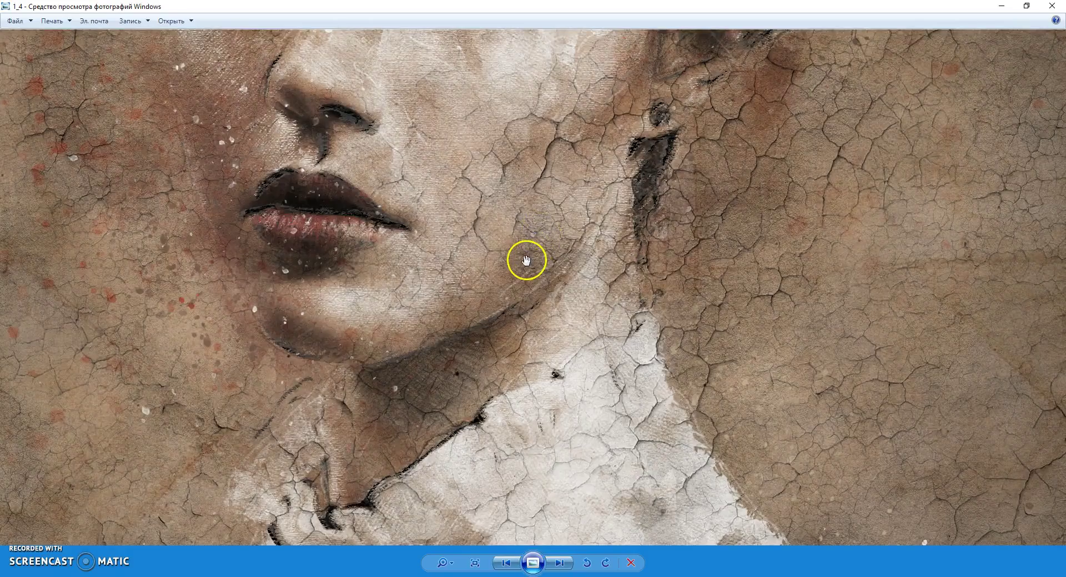
key(ctrl+0)
View the blue car photo, its red-painted version and the finished effect image, and inspect the car's texture up close
click(562, 564)
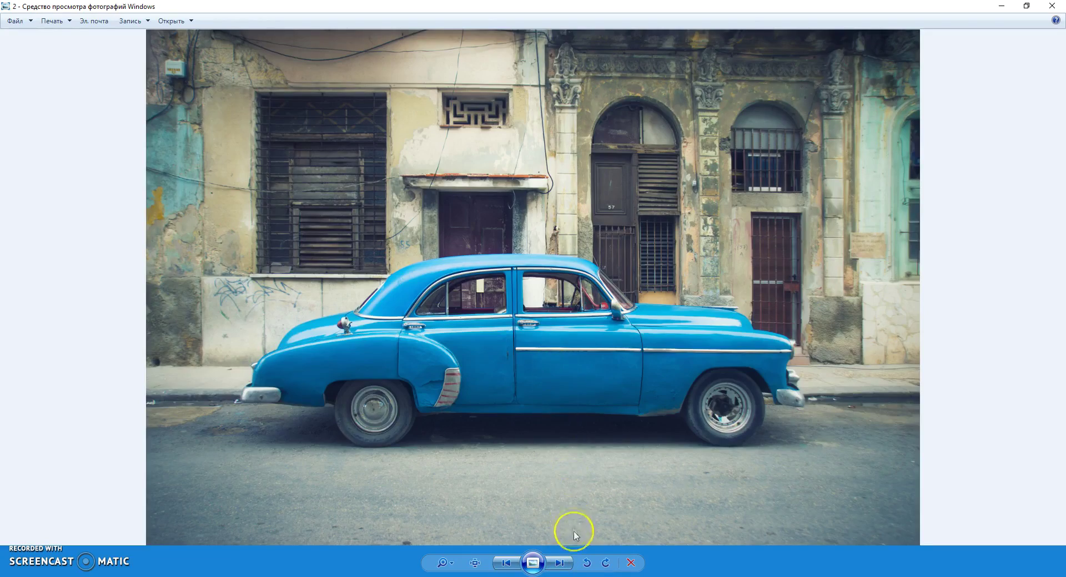
click(562, 563)
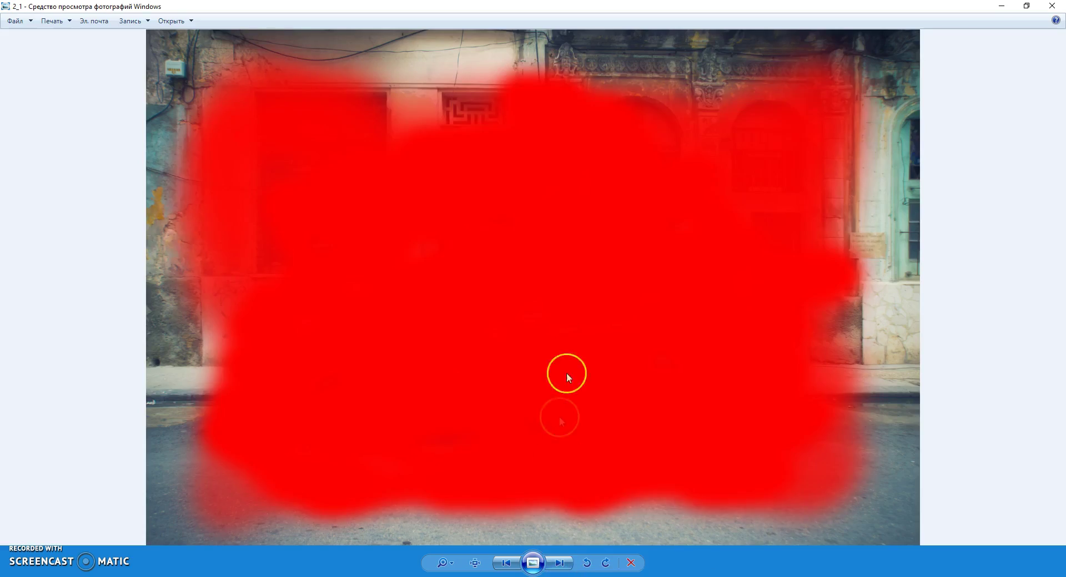
click(562, 563)
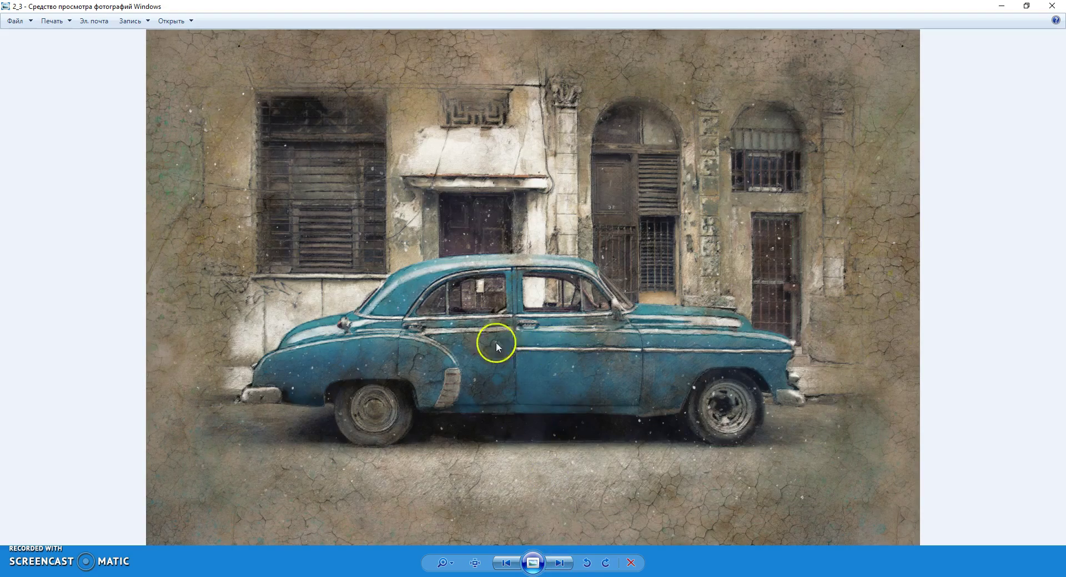
click(475, 563)
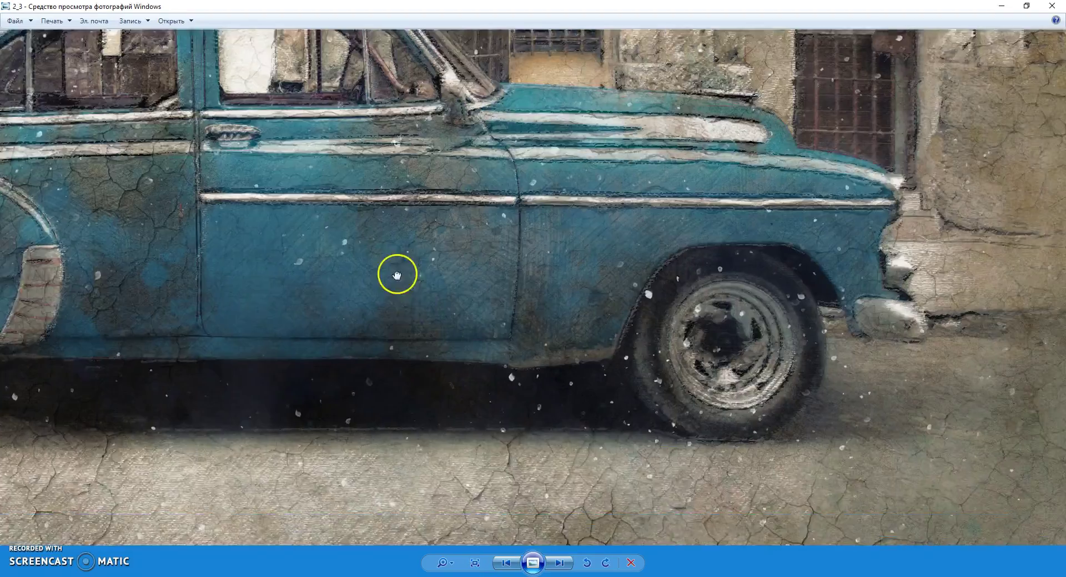
drag(398, 274, 469, 402)
scroll(419, 340, down, 5)
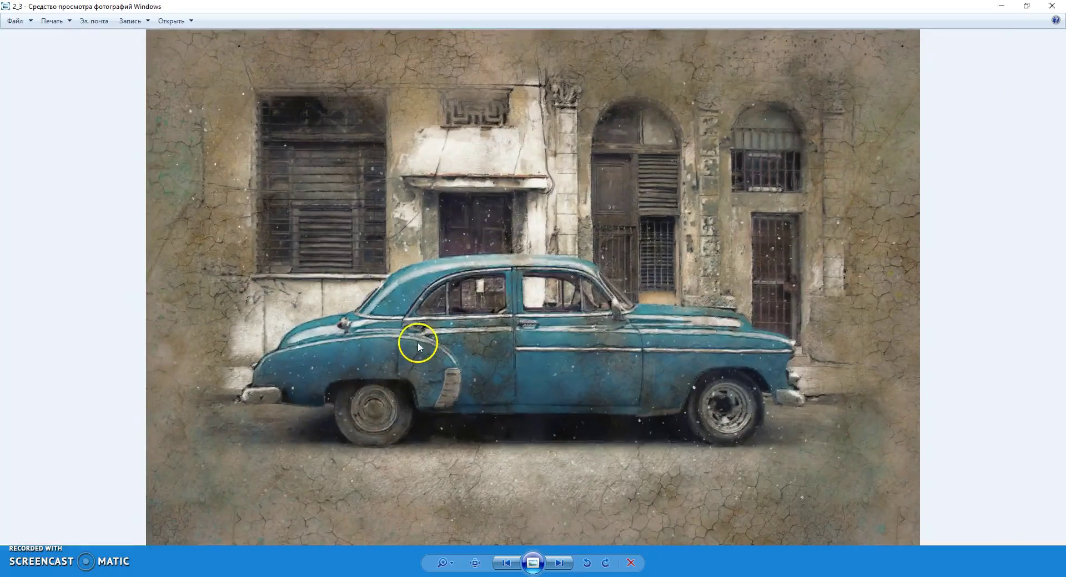
Browse the pirate example images through to the finished effect and examine its painted texture up close
click(561, 565)
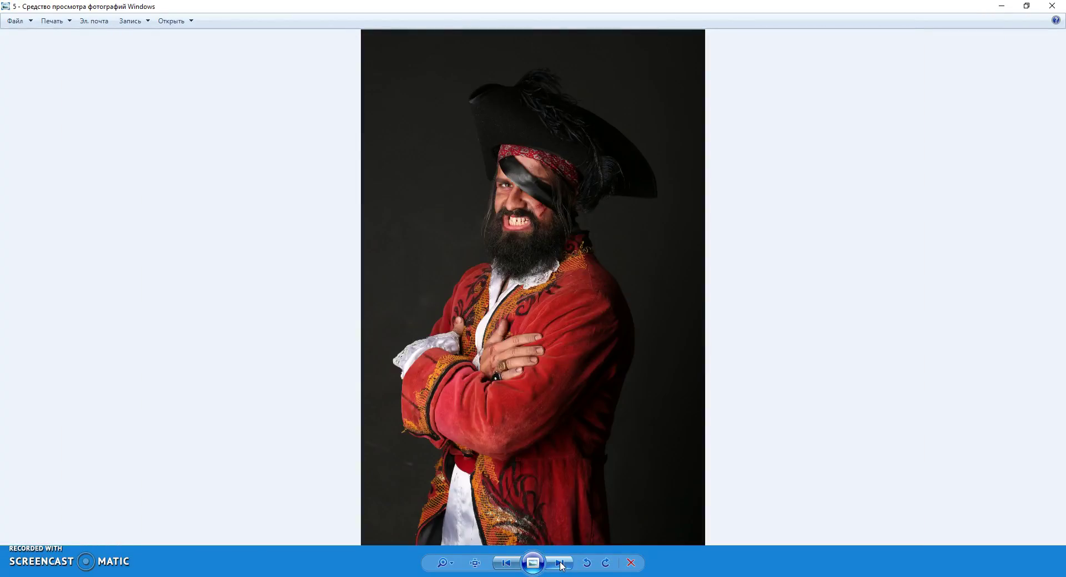
click(562, 565)
click(562, 565)
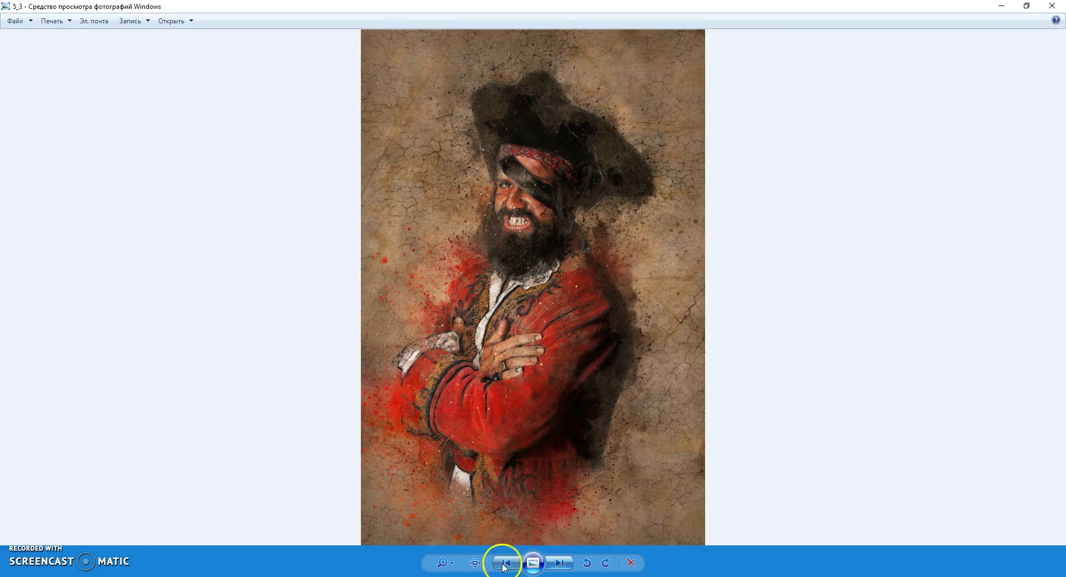
click(473, 564)
drag(583, 345, 518, 290)
scroll(499, 335, down, 5)
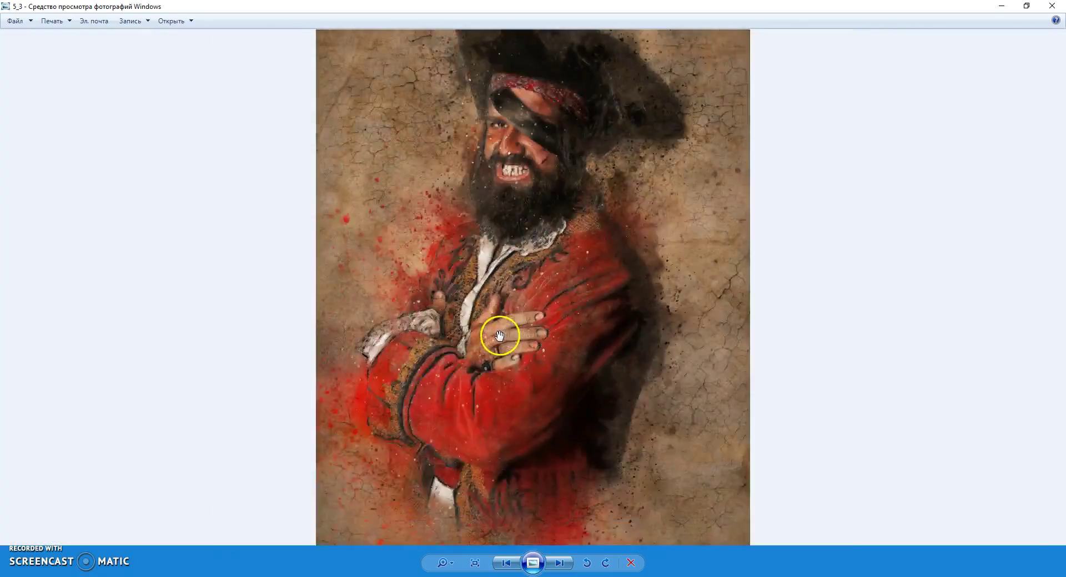
Browse the angel statue example images and enlarge the finished effect to examine its cracked texture
click(561, 565)
click(562, 566)
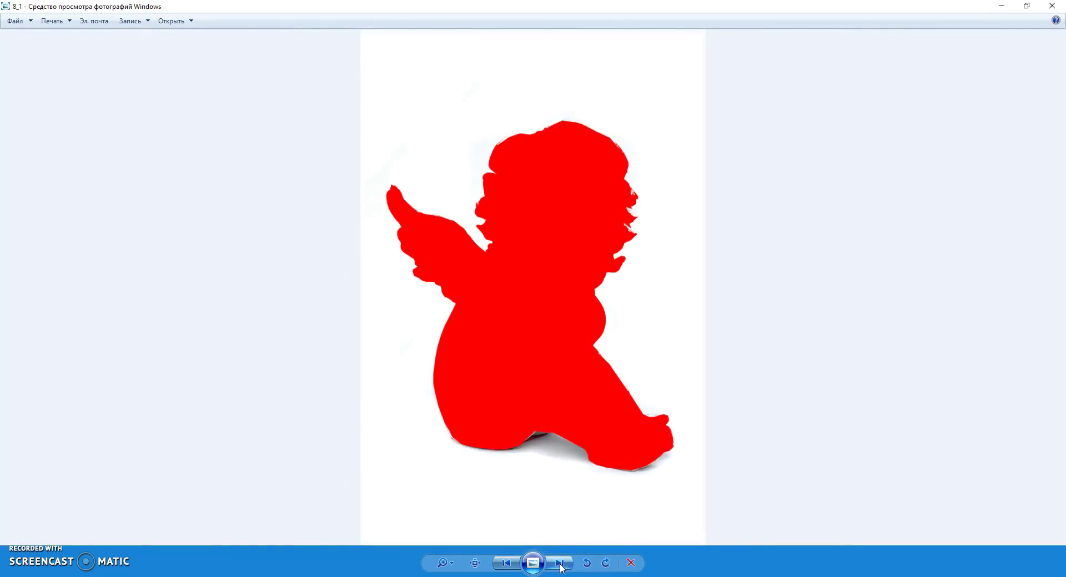
click(560, 566)
scroll(539, 302, up, 2)
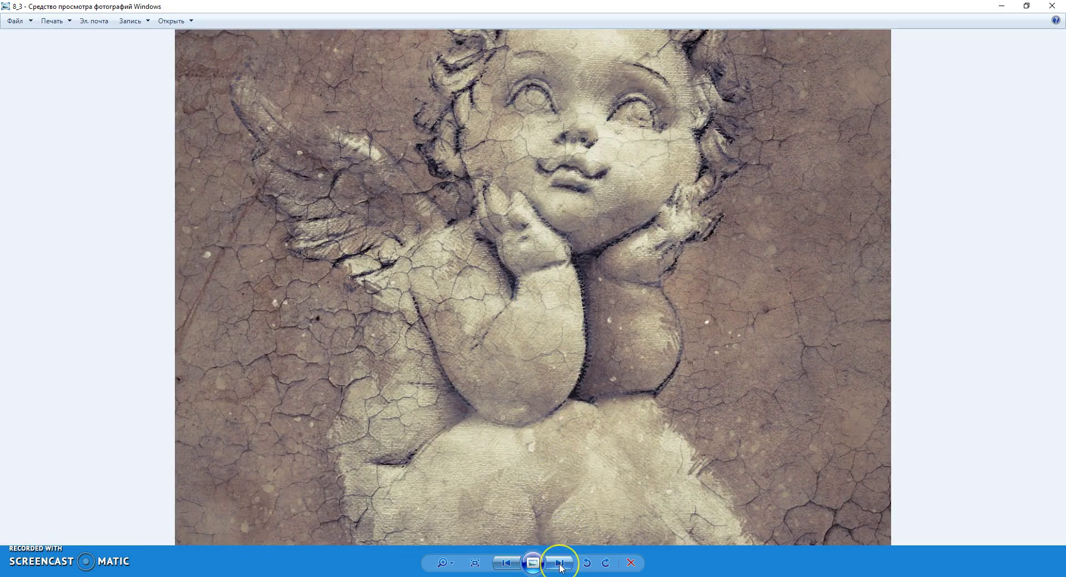
Browse the armoured knight example images and examine the finished effect at full size
click(561, 565)
click(561, 565)
click(561, 565)
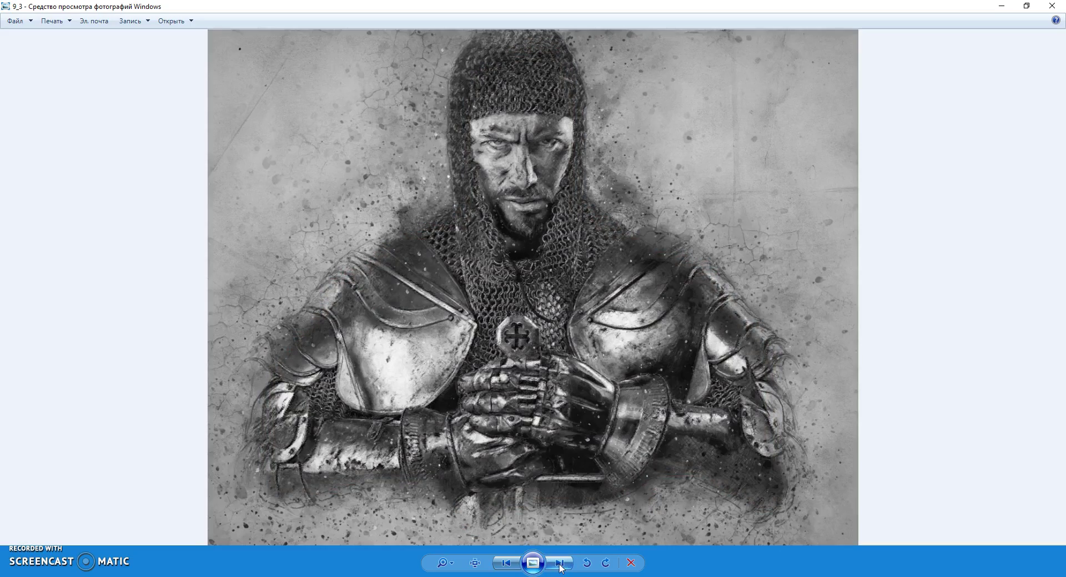
click(474, 563)
mouse_move(570, 224)
mouse_down()
mouse_move(581, 449)
mouse_move(571, 470)
mouse_move(545, 344)
mouse_up()
scroll(545, 344, down, 5)
Browse the example images of the red-haired woman in white and examine the finished effect at full size
click(560, 564)
click(560, 564)
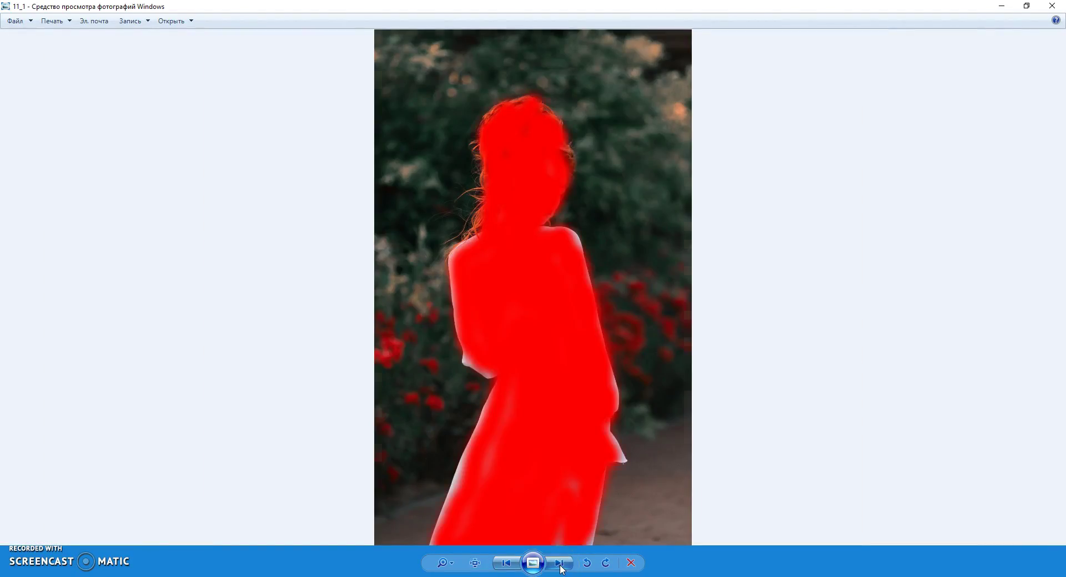
click(559, 564)
click(474, 562)
drag(561, 297, 506, 389)
scroll(508, 391, down, 5)
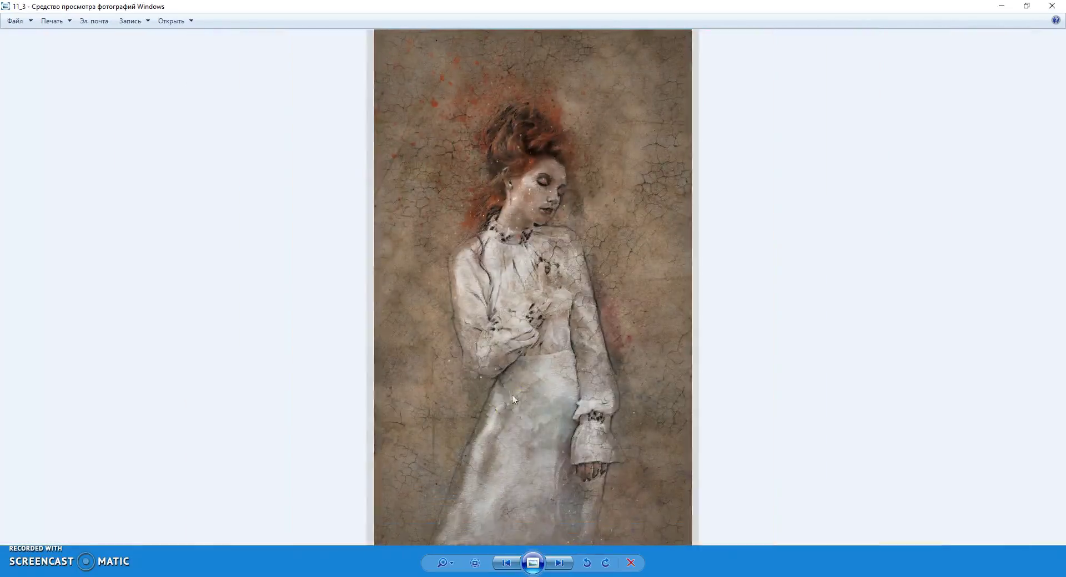
Browse the uniformed officer example images and examine the finished effect's face, chest and coat details at full size
click(559, 563)
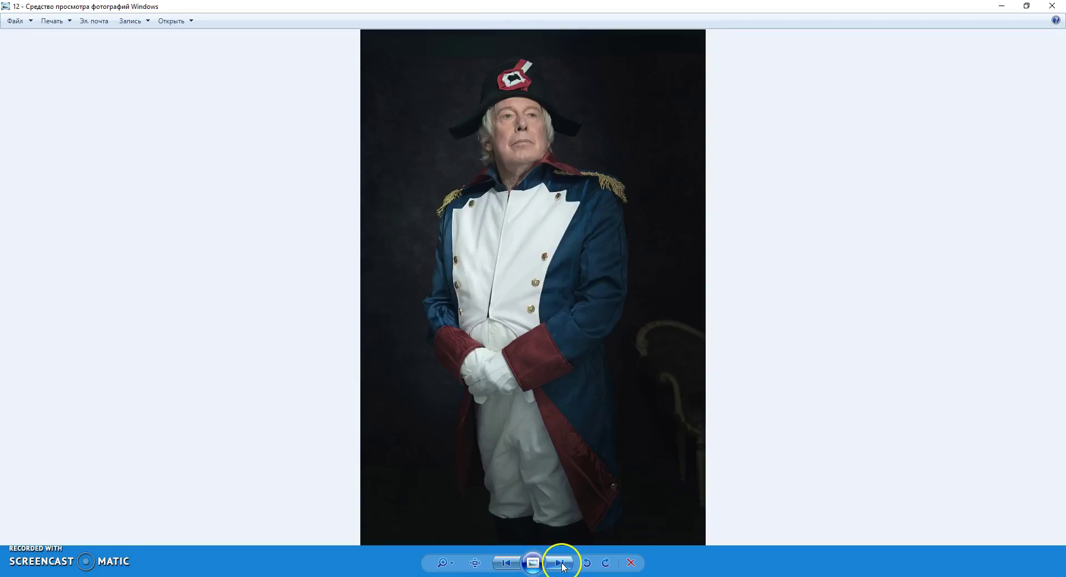
click(560, 564)
click(560, 563)
click(475, 563)
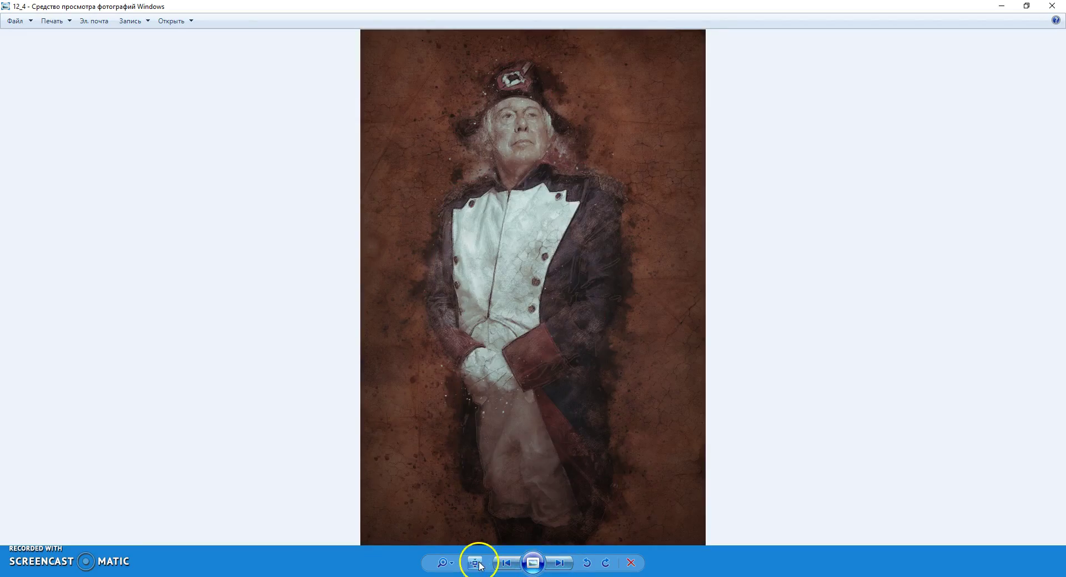
scroll(578, 258, down, 2)
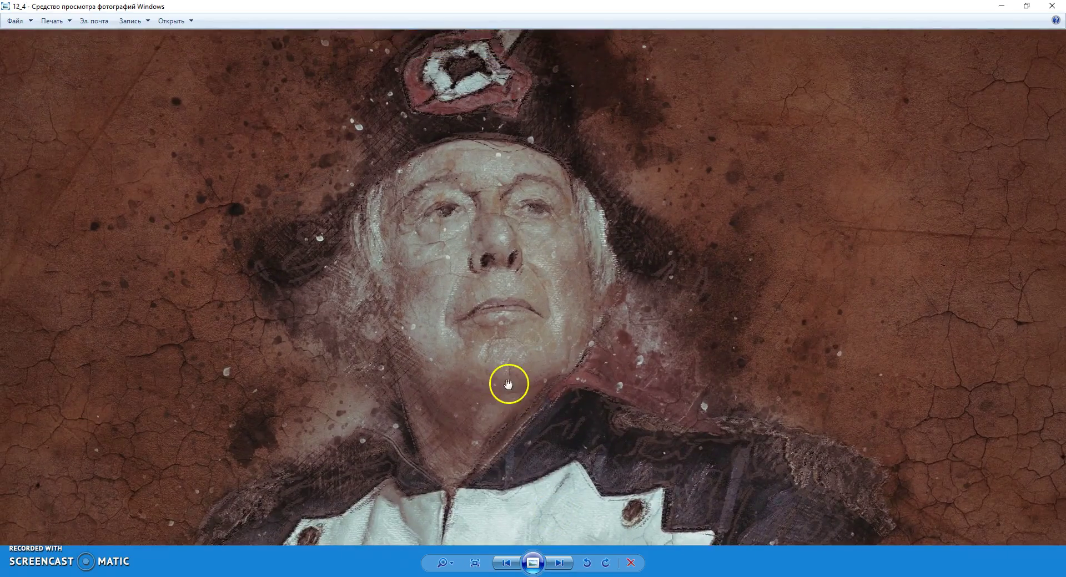
drag(508, 384, 528, 264)
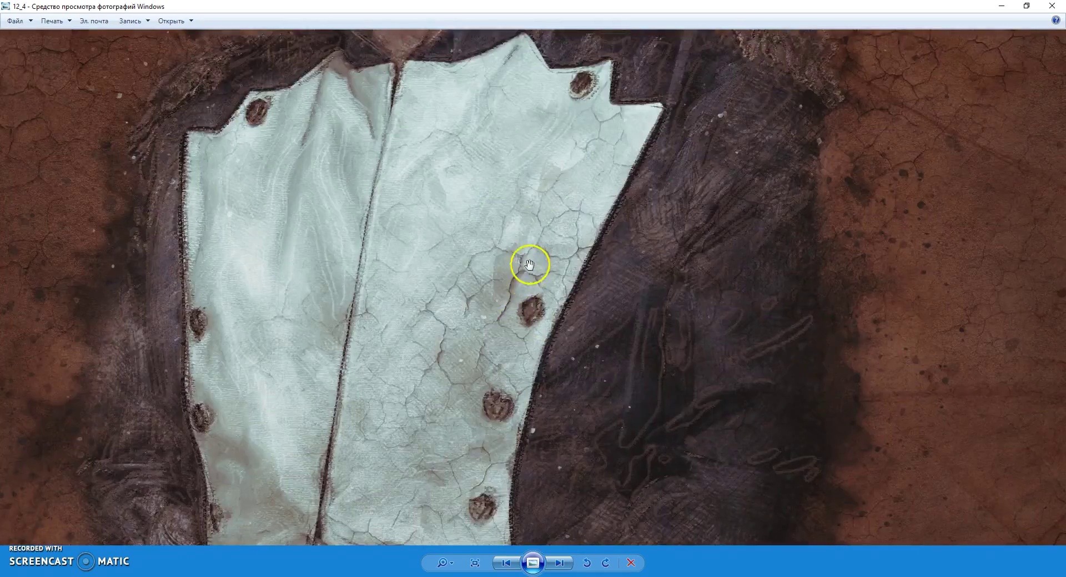
drag(533, 357, 554, 190)
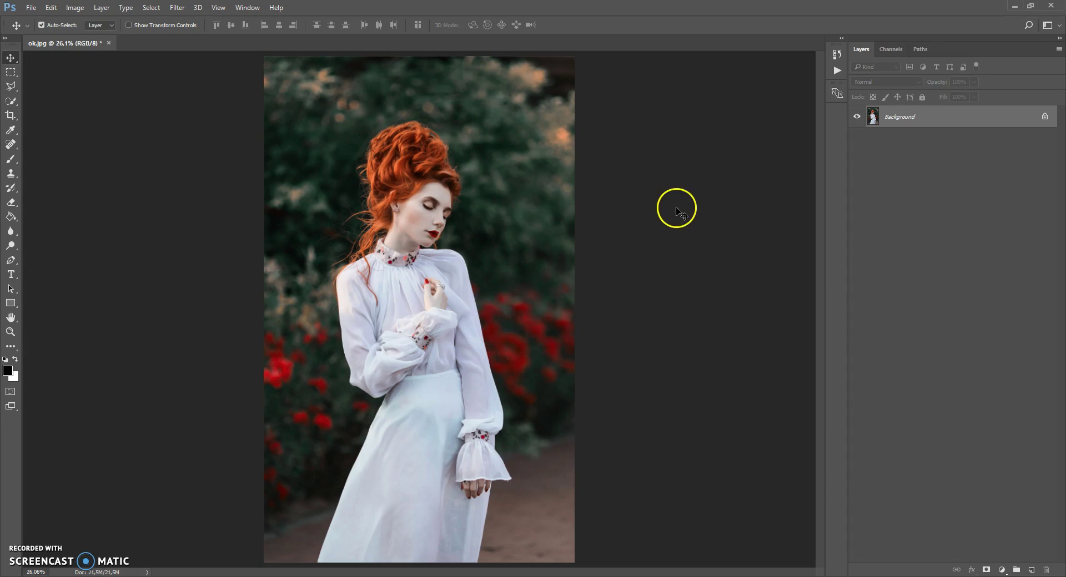
Check the pixel dimensions and resolution of ok.jpg without changing its image size
click(75, 7)
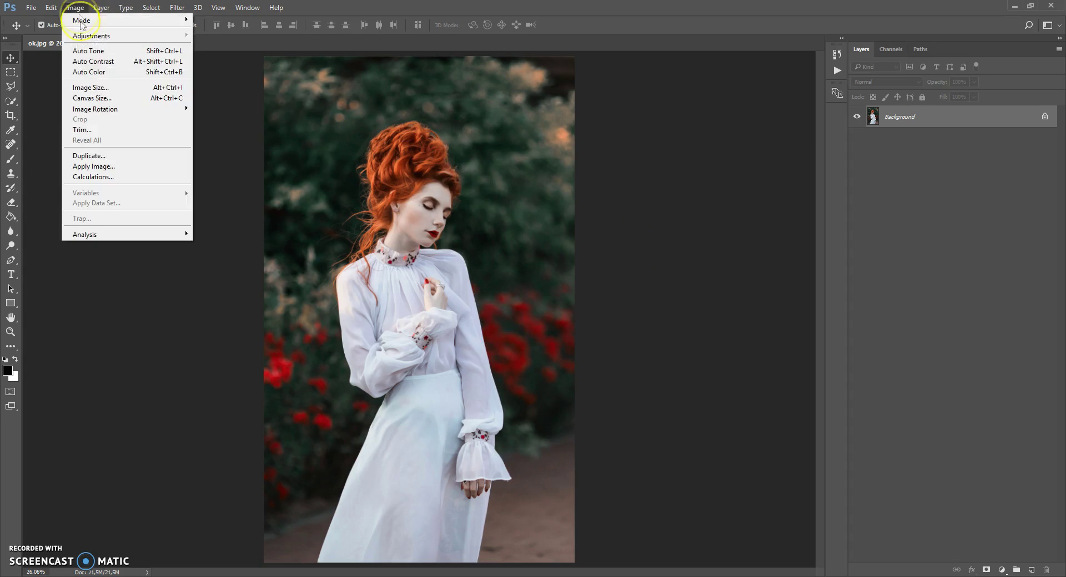
click(95, 92)
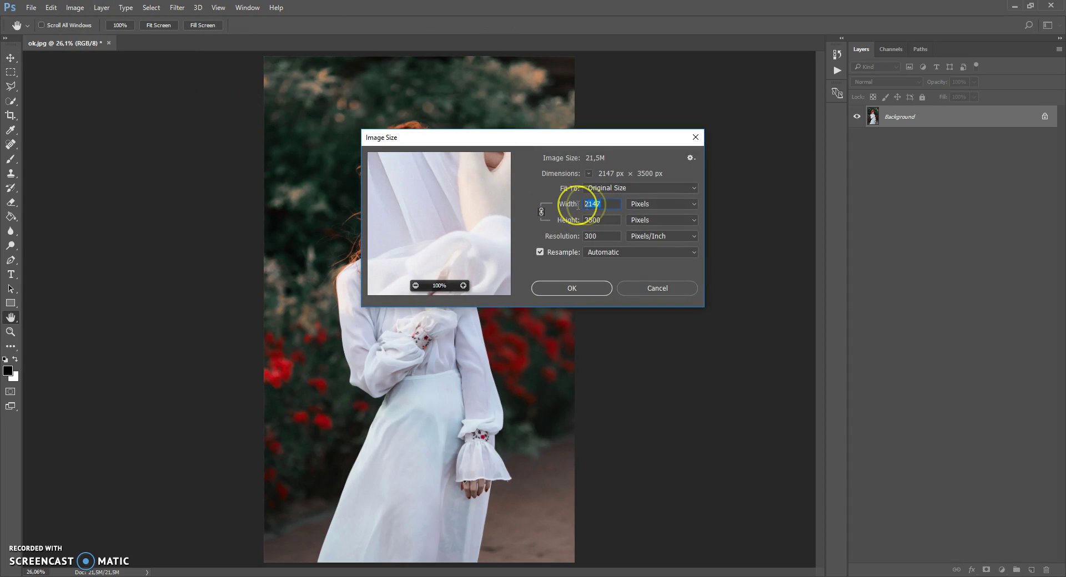
click(643, 287)
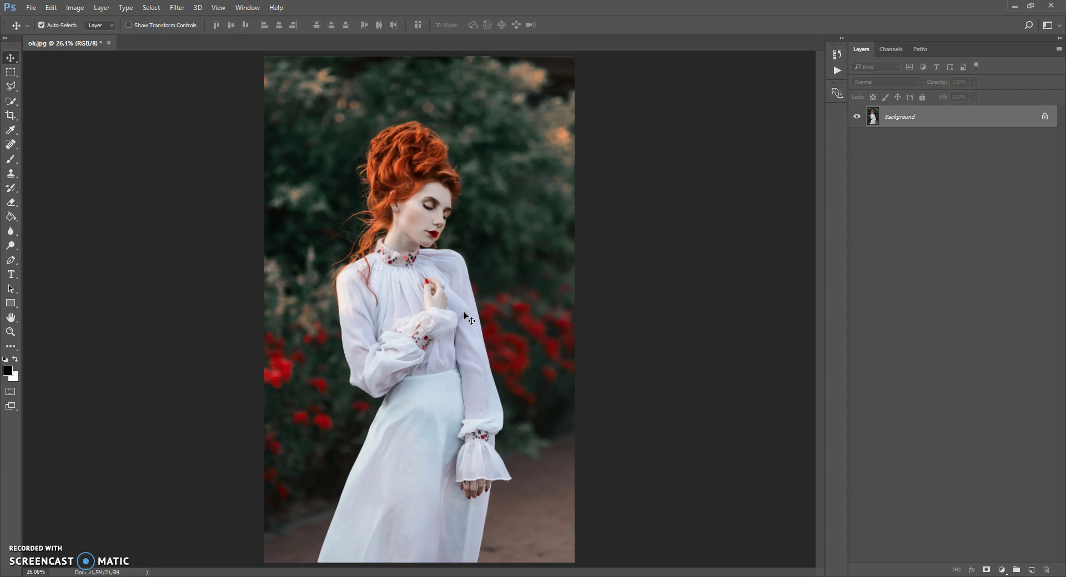
Check the UI language setting in the Interface preferences
click(51, 7)
mouse_move(138, 439)
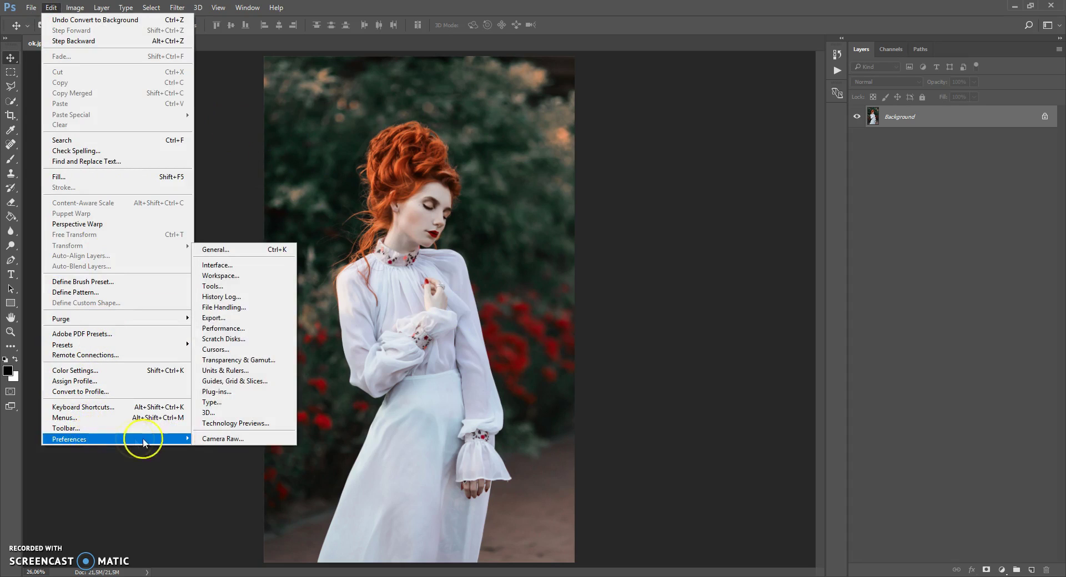
click(219, 265)
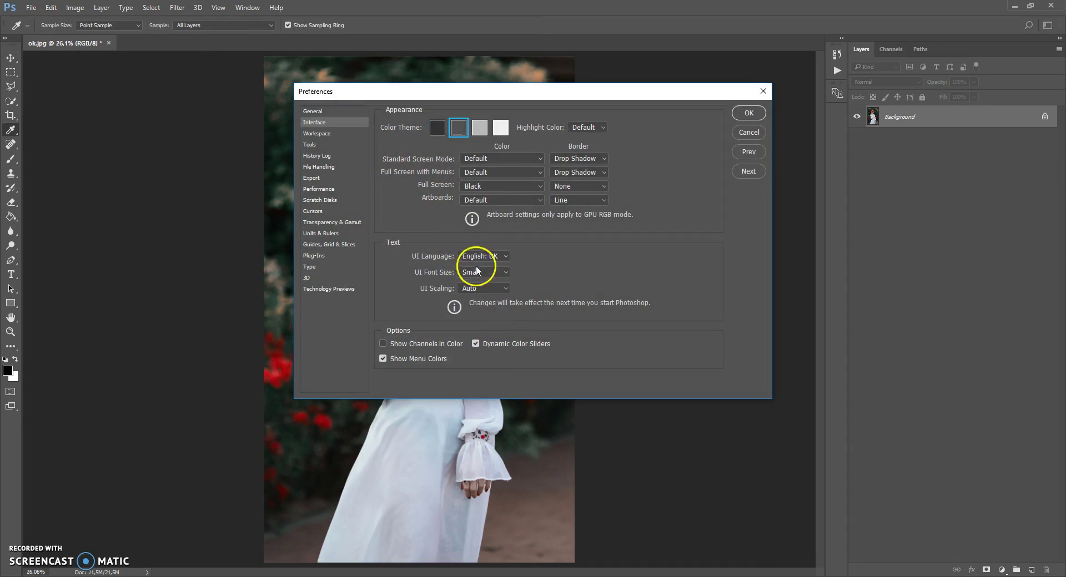
click(748, 113)
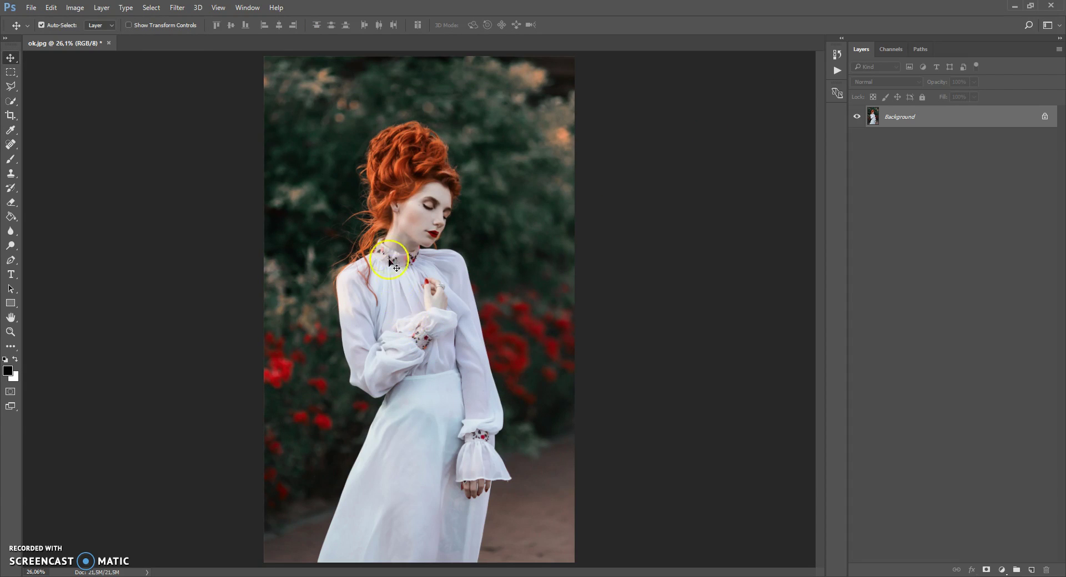
Check the photo's color mode and bits-per-channel setting
click(75, 7)
mouse_move(85, 20)
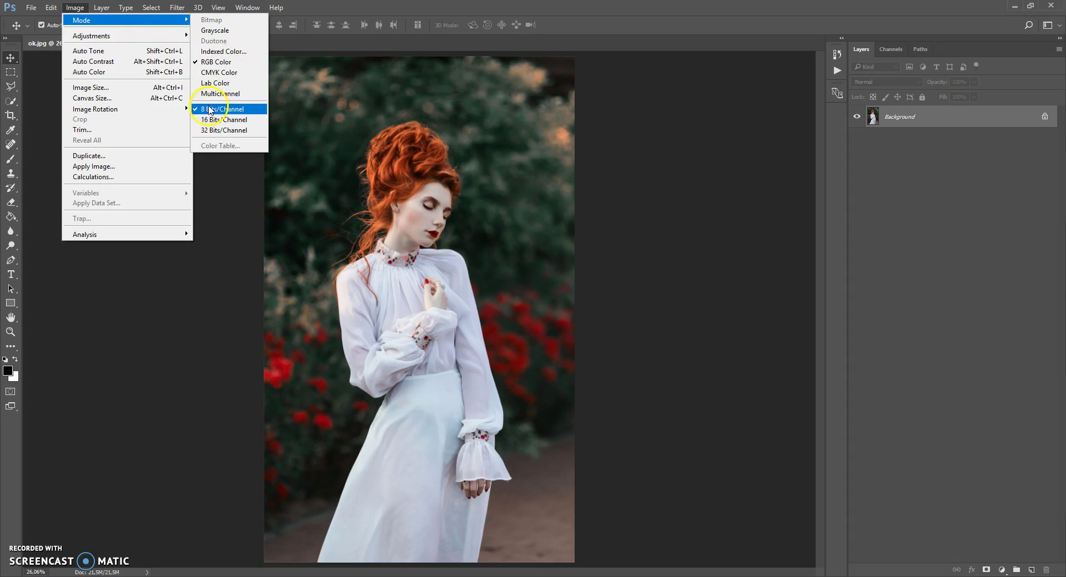
click(315, 13)
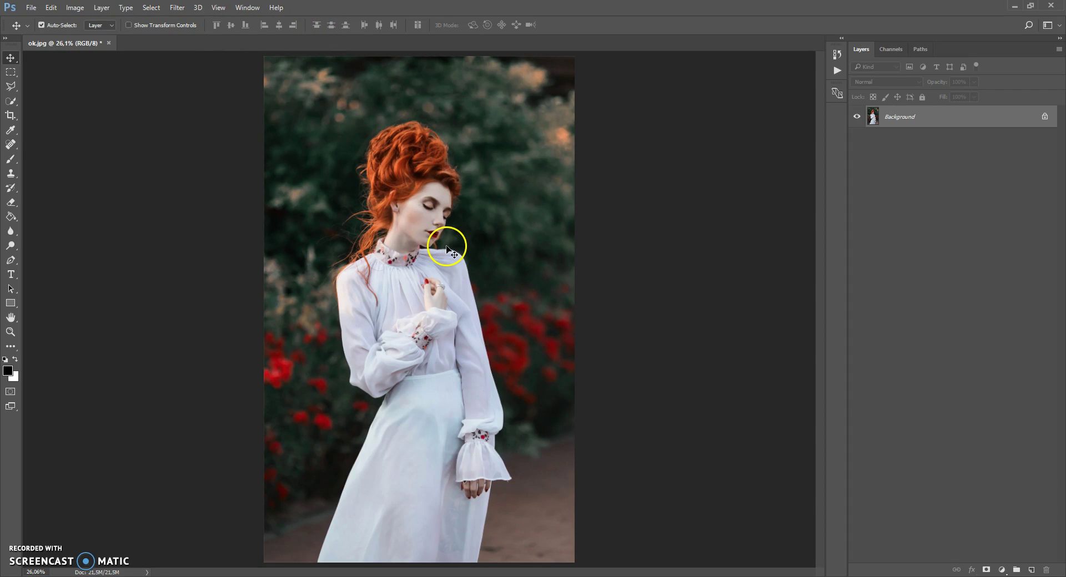
Check the Layers Panel Options, including the setting that adds "copy" to copied layers and groups, and accept them
click(1057, 50)
click(948, 383)
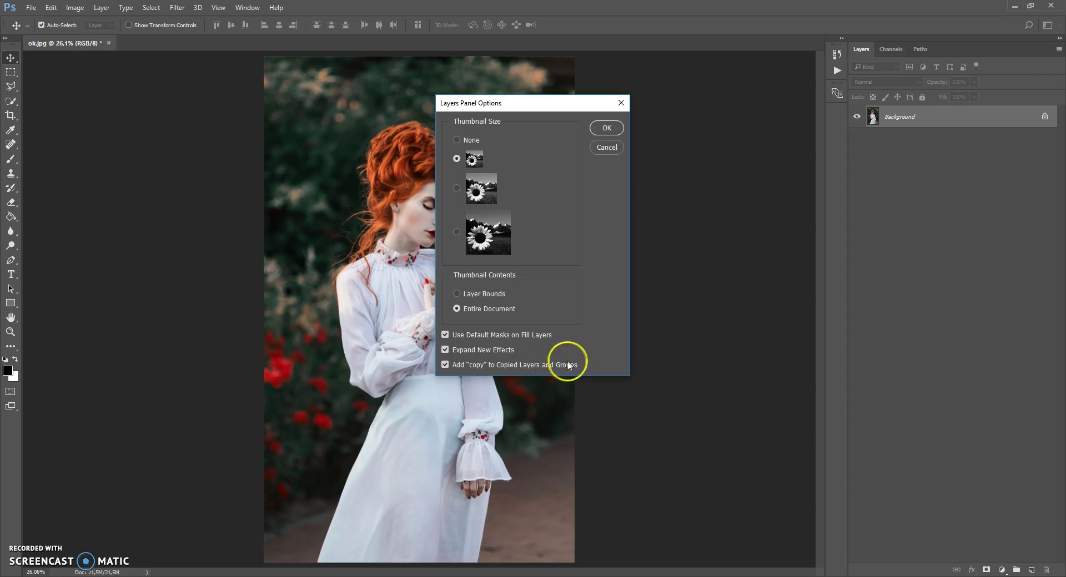
click(608, 128)
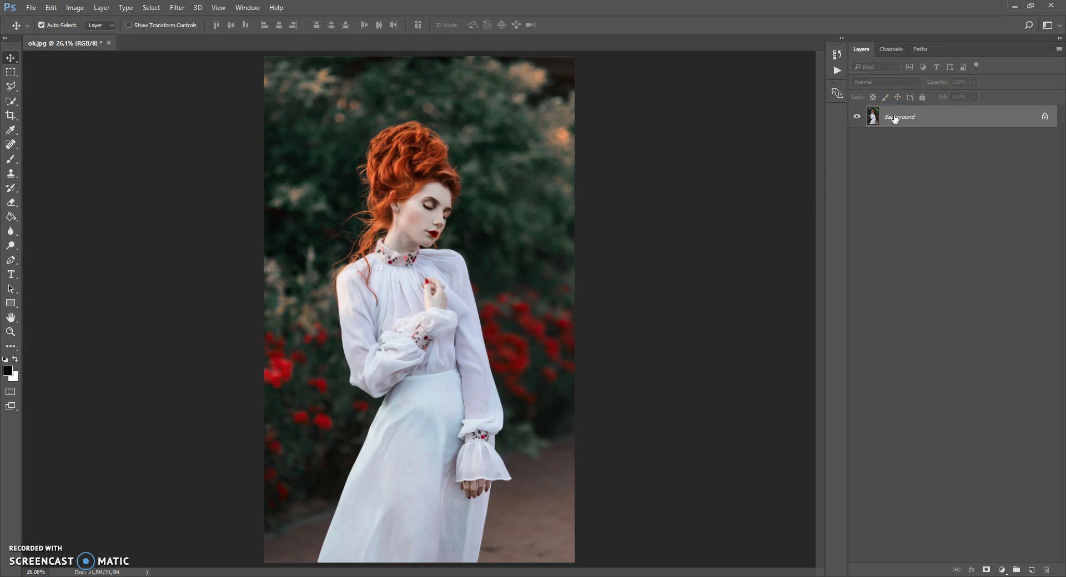
Turn the Background into a regular layer and convert it back with Background from Layer
double_click(871, 119)
click(631, 186)
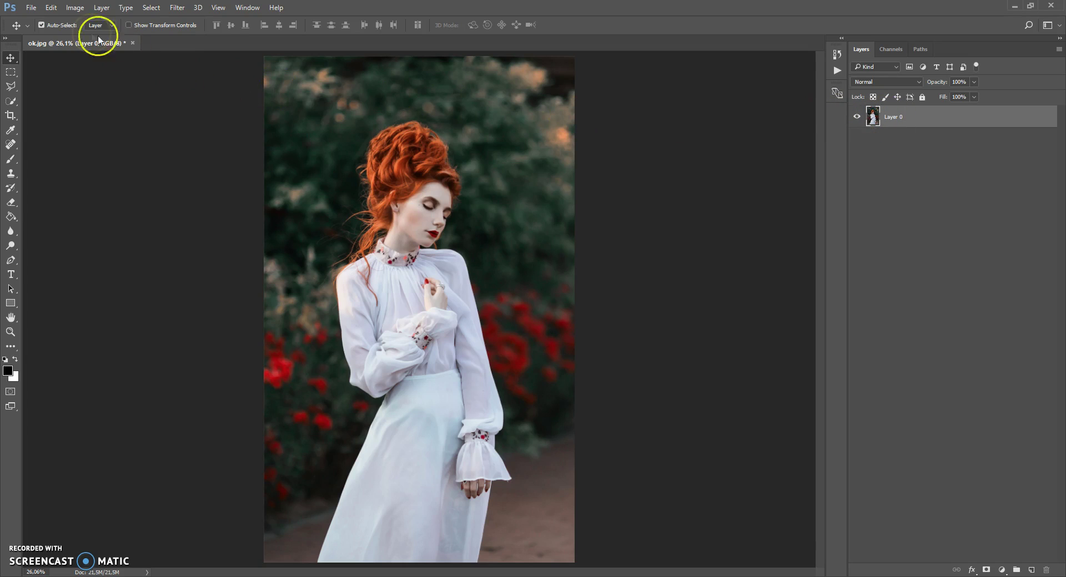
click(101, 8)
mouse_move(104, 22)
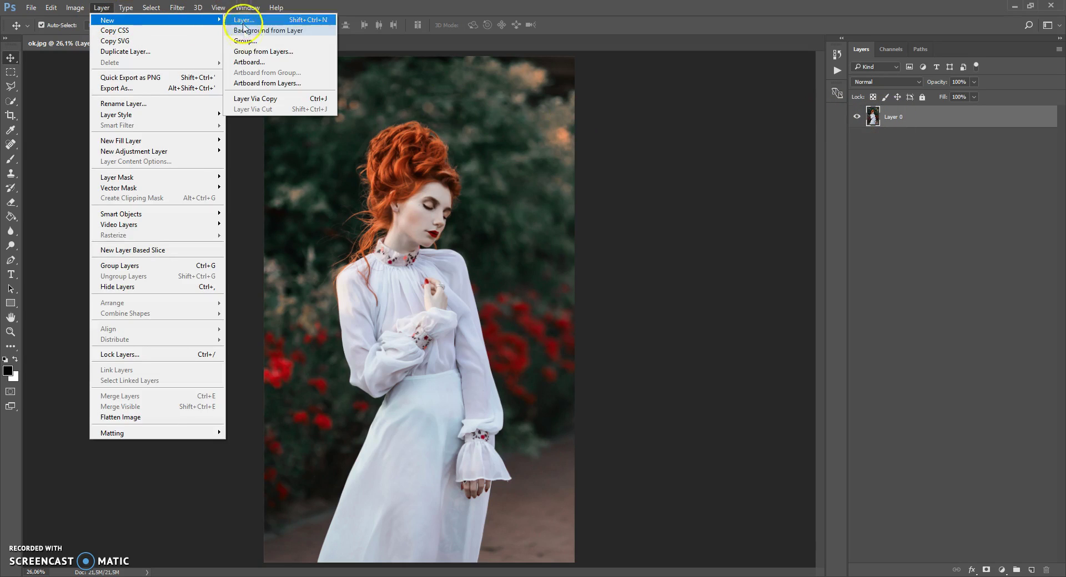
click(283, 32)
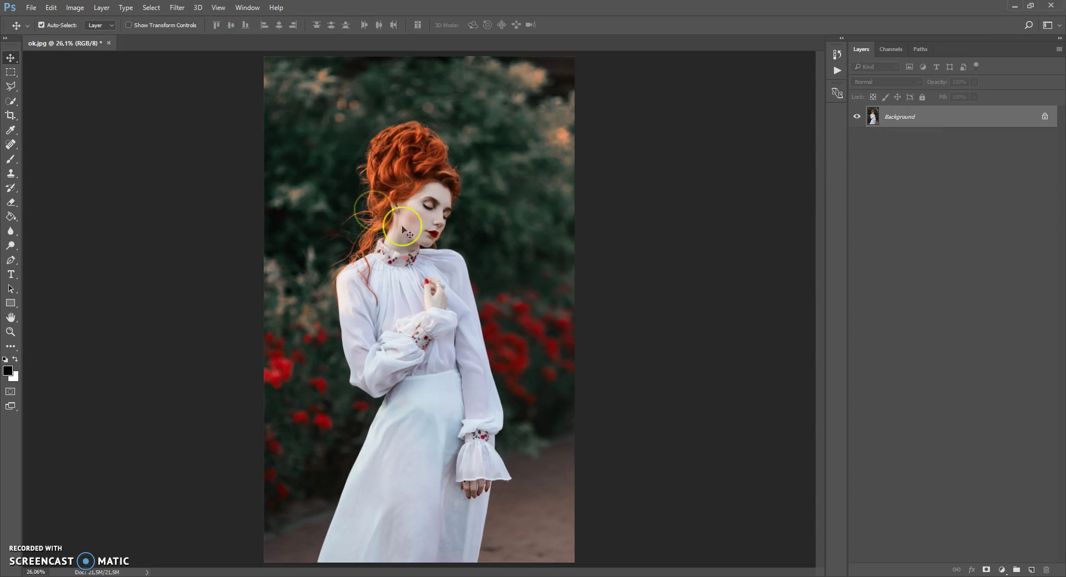
Load the Vintage Sketch Brushes file into the brush presets with the Preset Manager
click(50, 7)
mouse_move(75, 344)
click(214, 344)
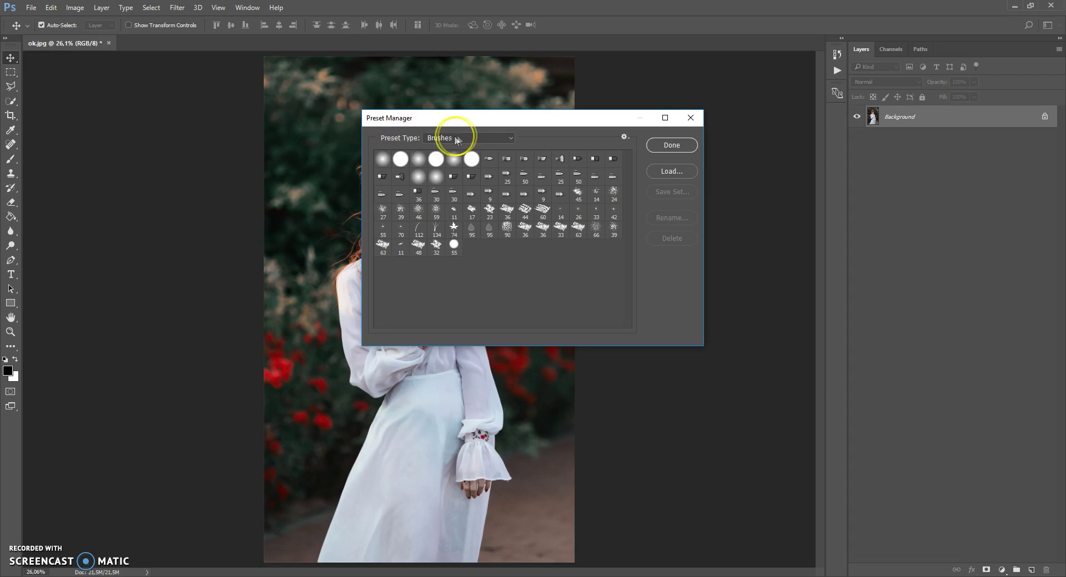
click(670, 173)
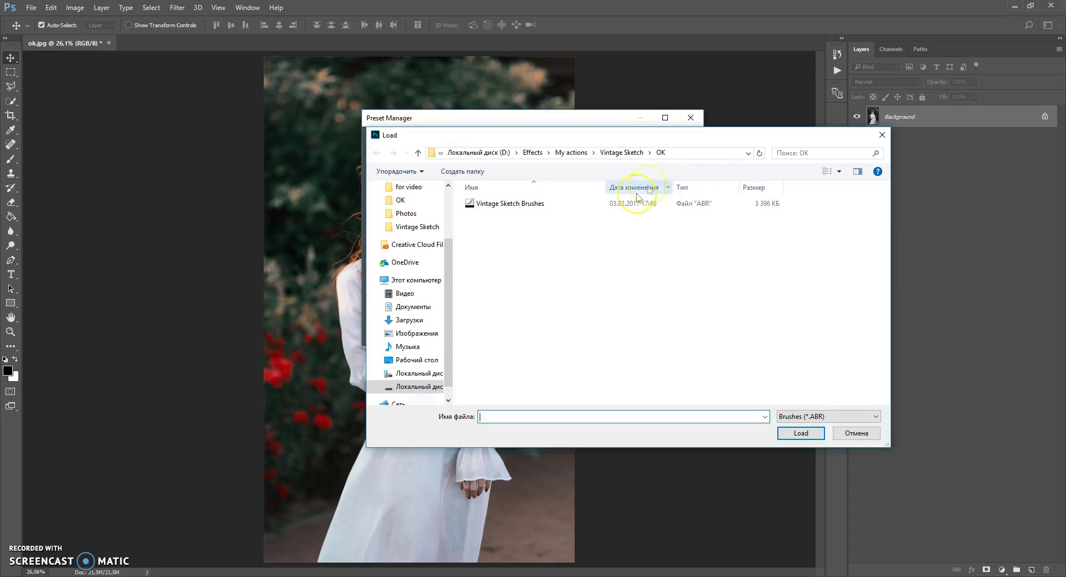
double_click(524, 206)
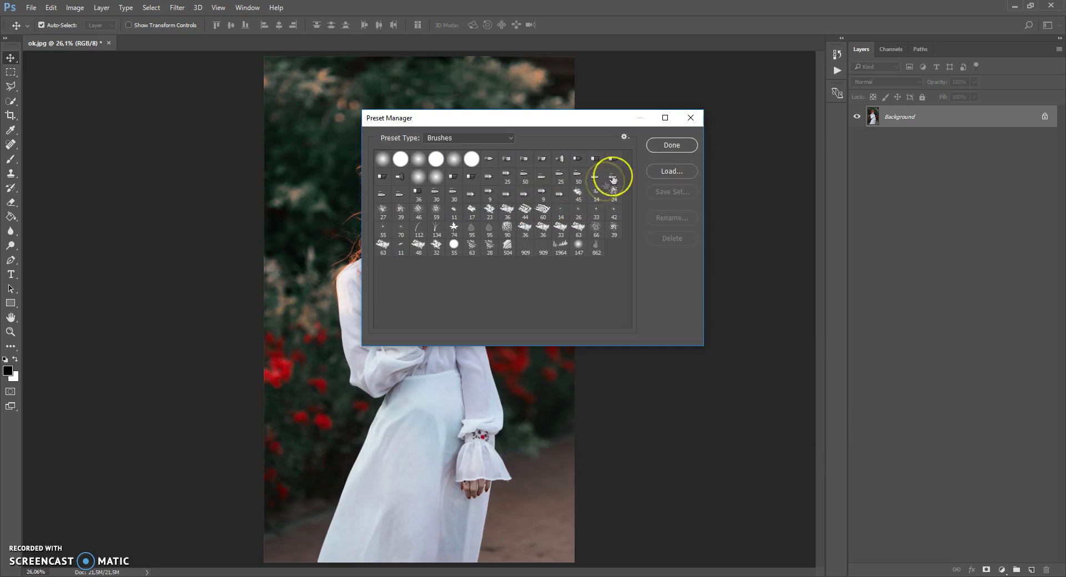
click(668, 148)
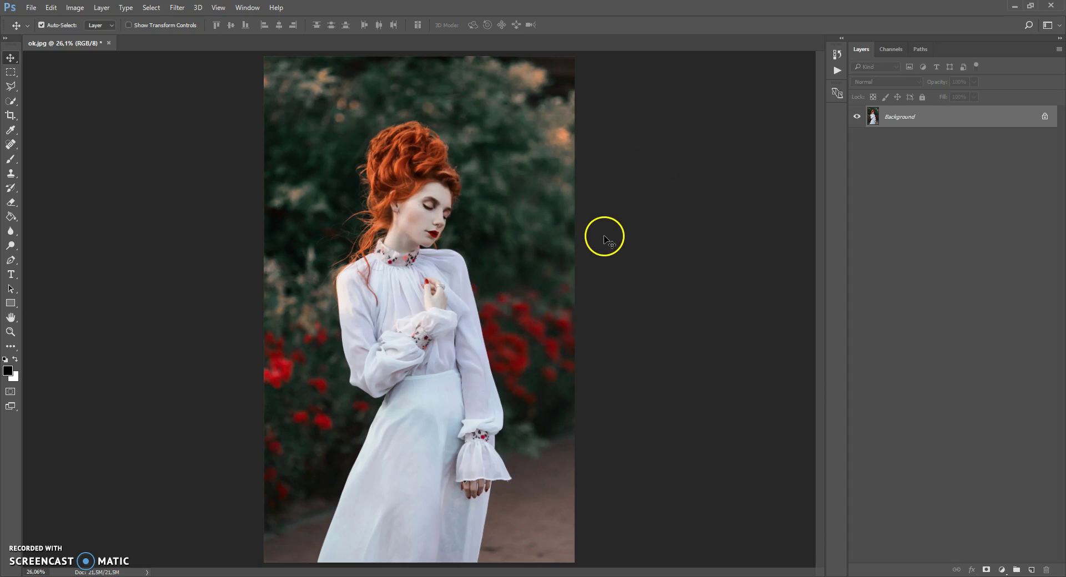
Load the Vintage Sketch Patterns file into the pattern presets with the Preset Manager
click(49, 9)
mouse_move(167, 344)
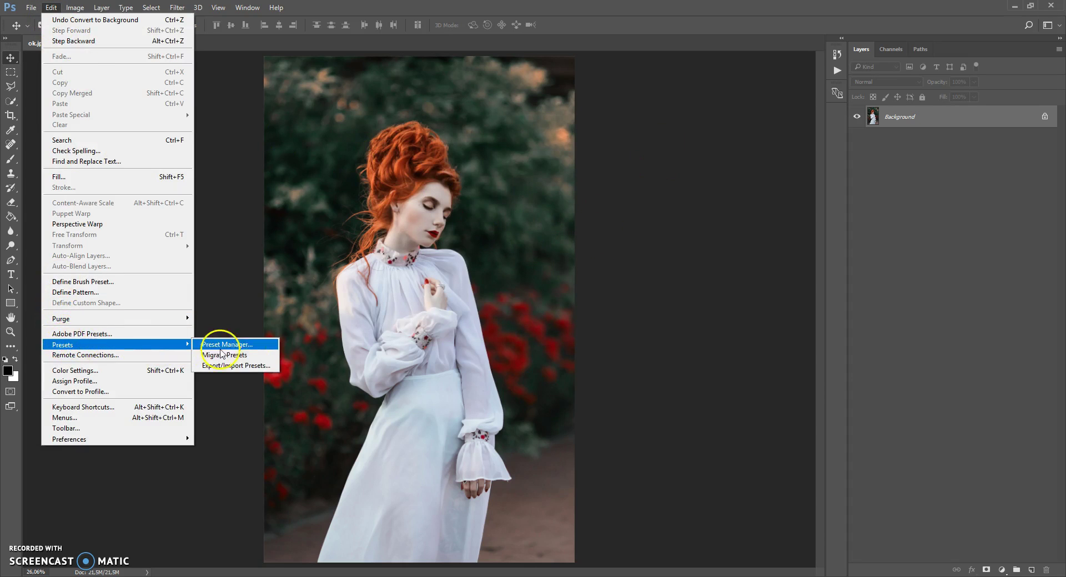
click(228, 346)
click(444, 140)
click(446, 174)
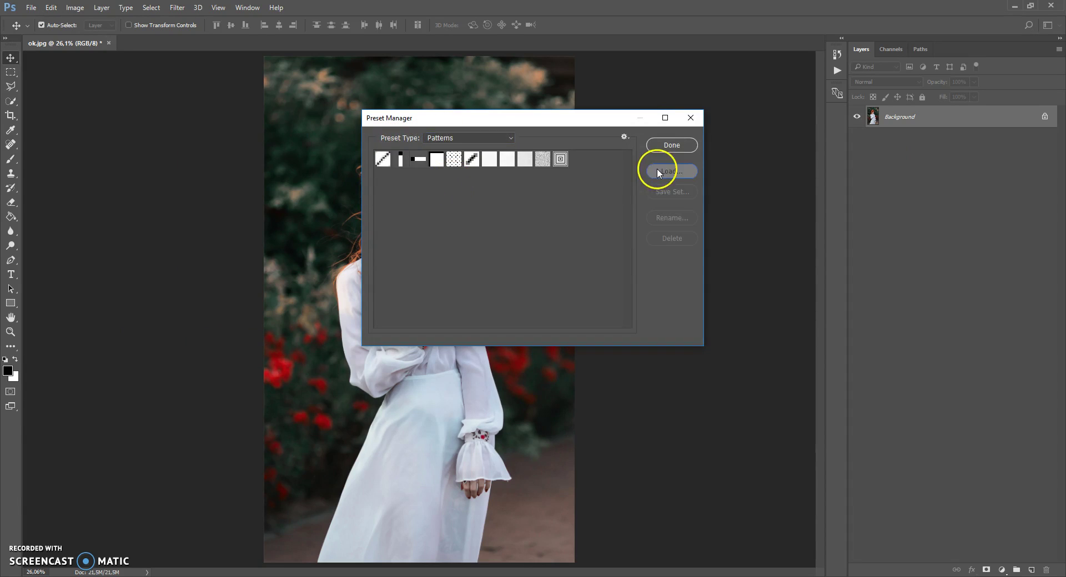
click(666, 170)
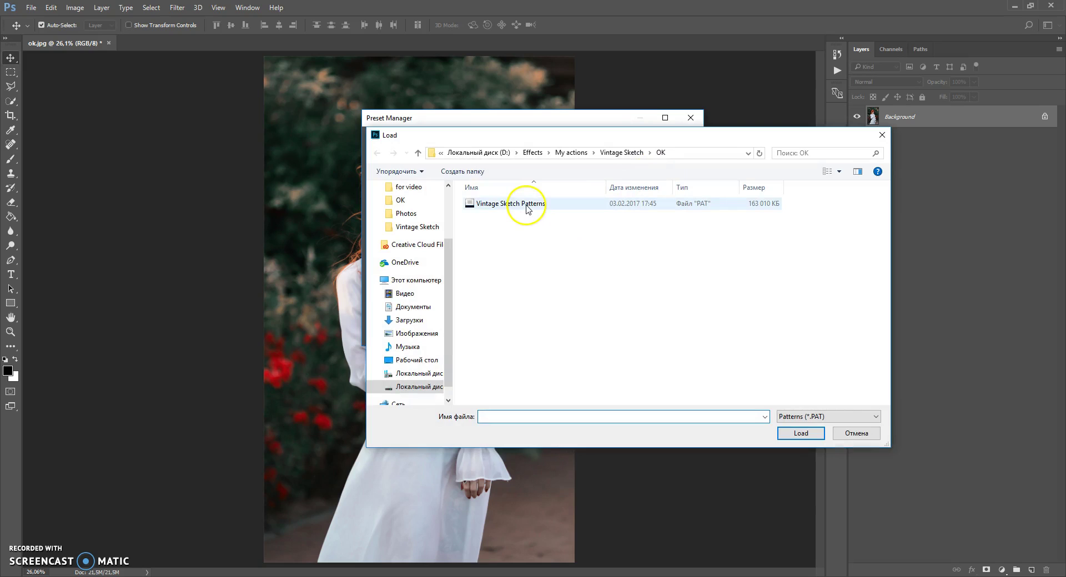
click(491, 209)
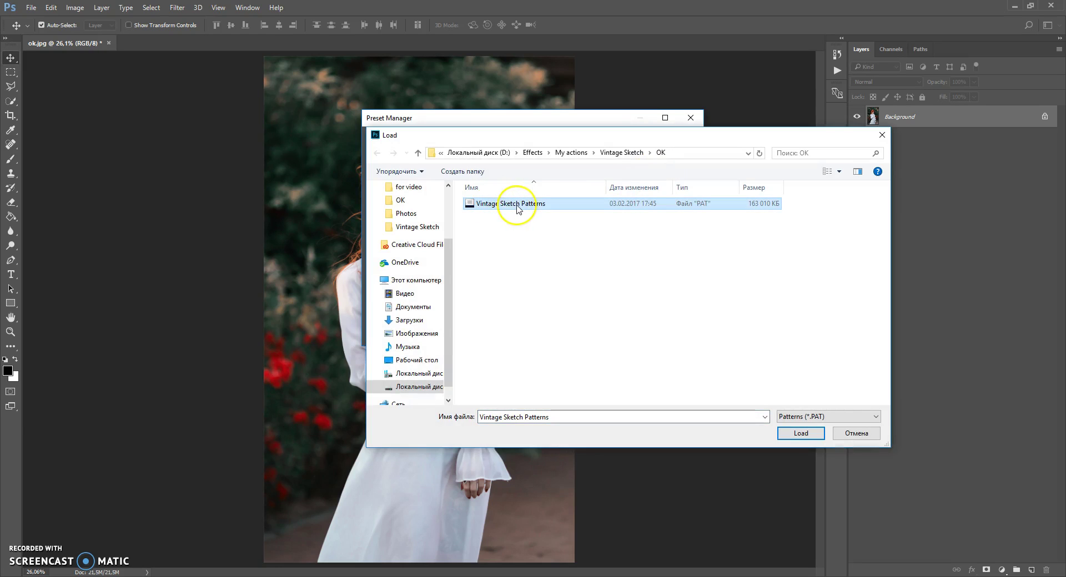
double_click(517, 209)
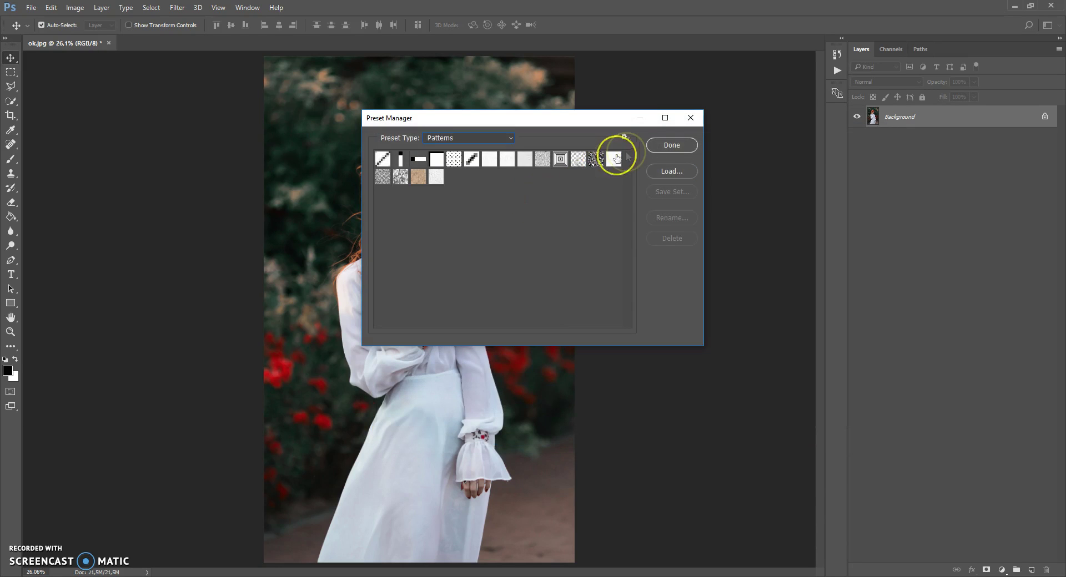
click(671, 145)
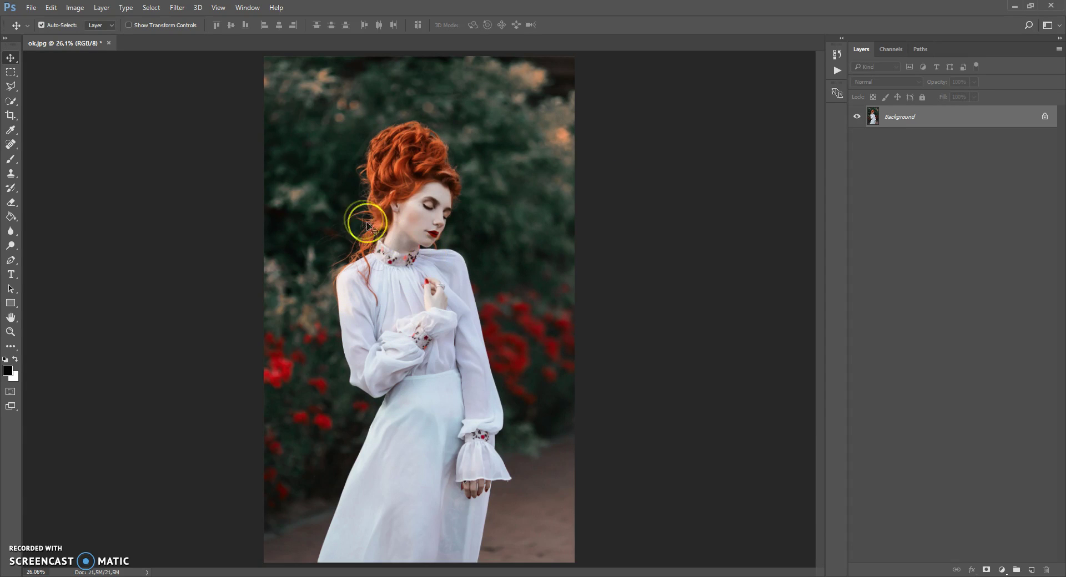
Load the Vintage Sketch Photoshop Action file into Actions and collapse the Actions list
click(247, 7)
click(254, 83)
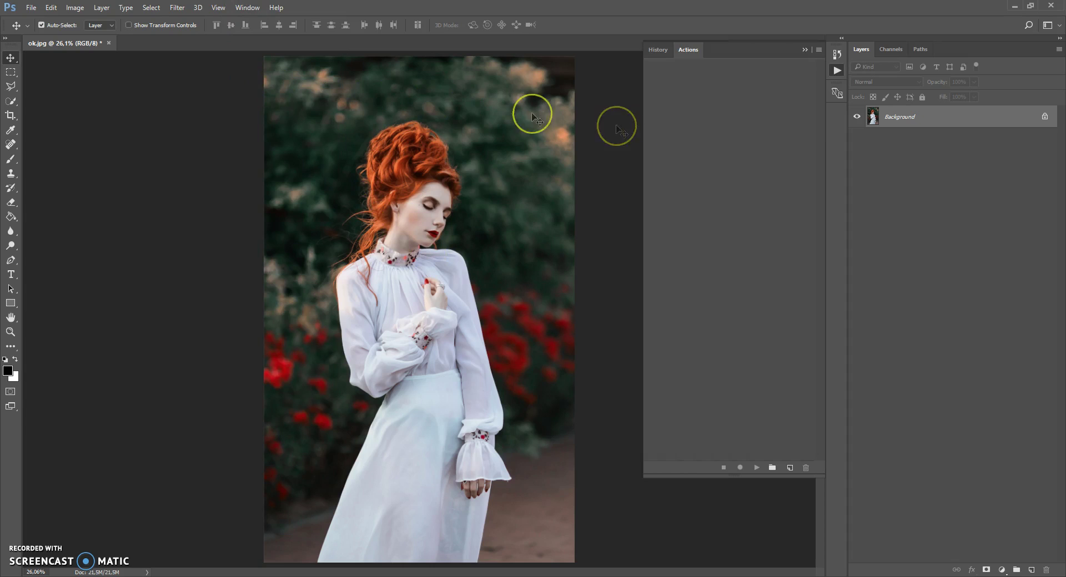
click(818, 49)
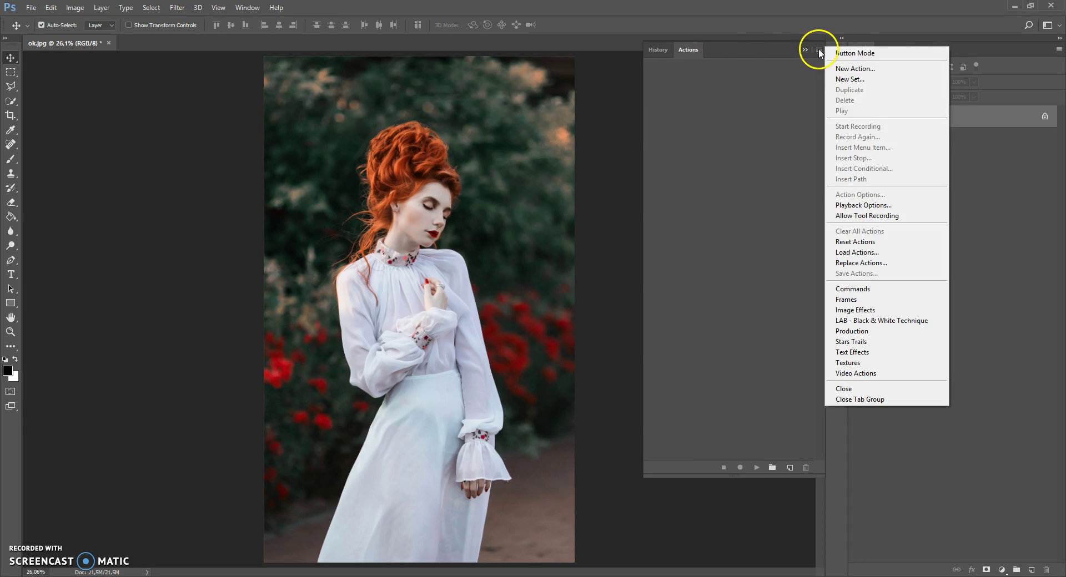
click(858, 253)
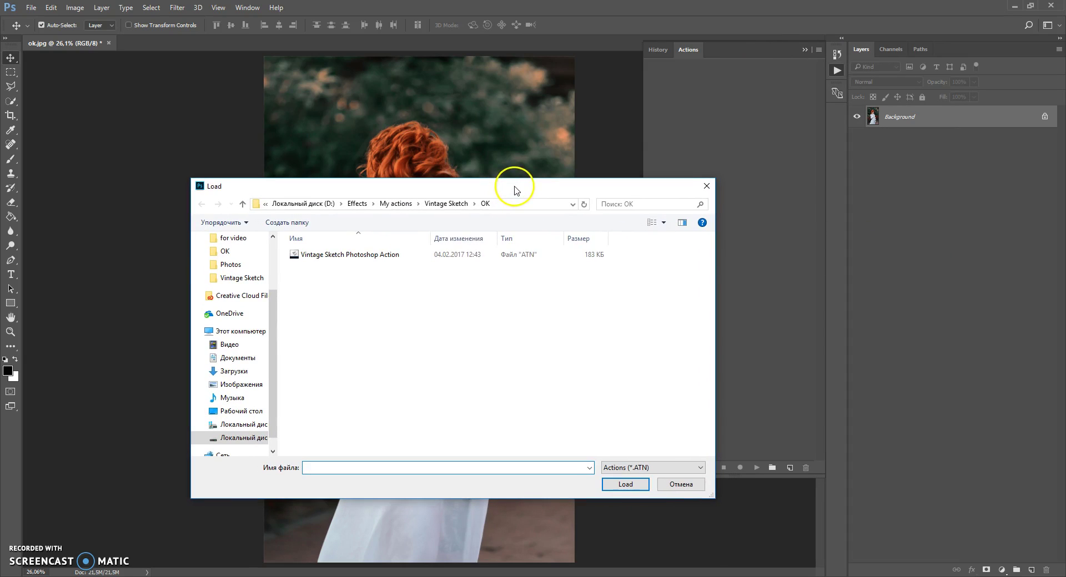
click(319, 259)
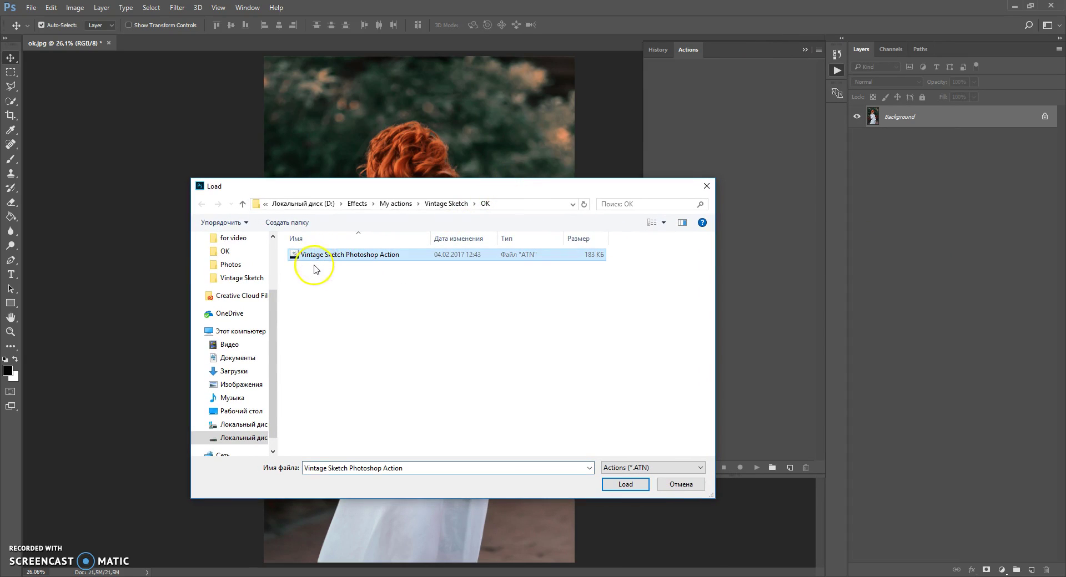
double_click(358, 258)
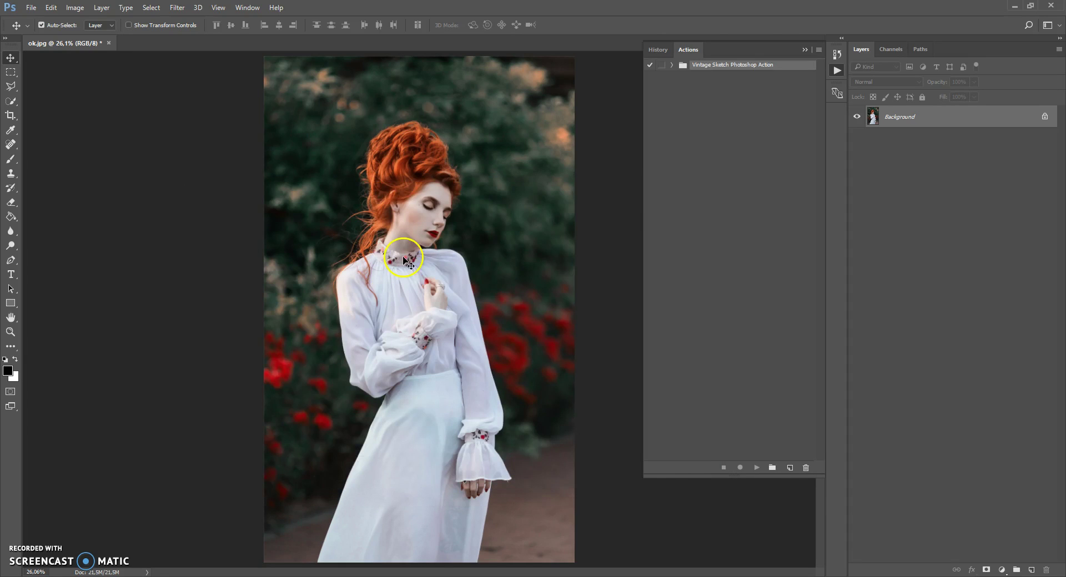
click(804, 50)
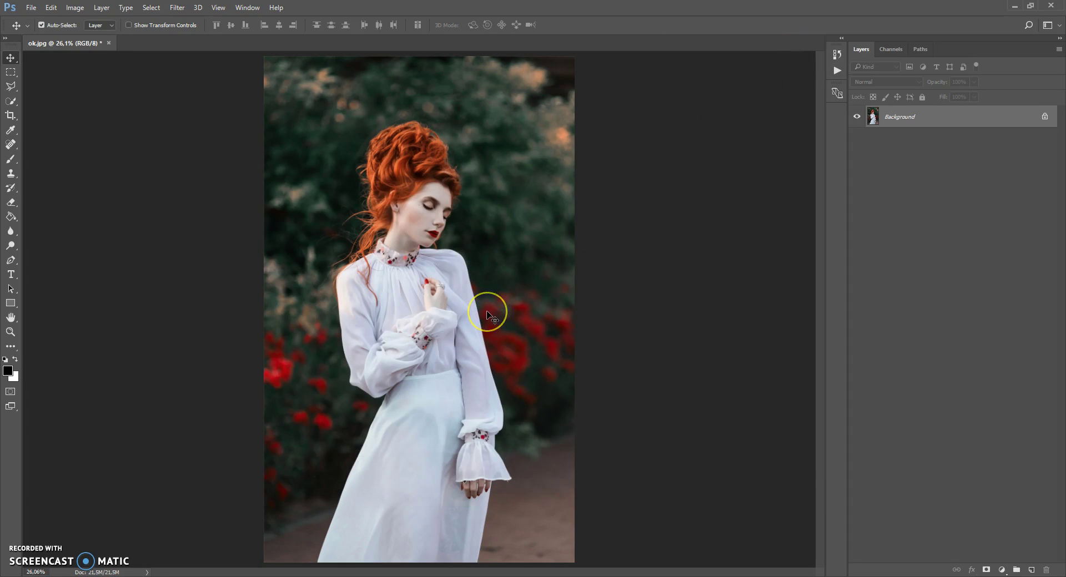
Add a new layer above the Background and name it "area"
click(1031, 571)
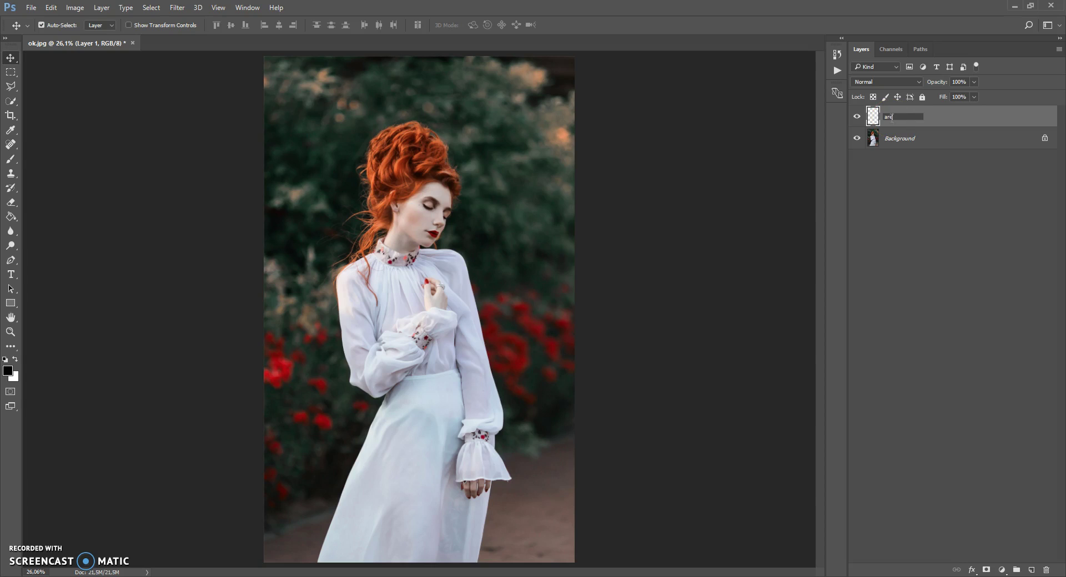
key(Return)
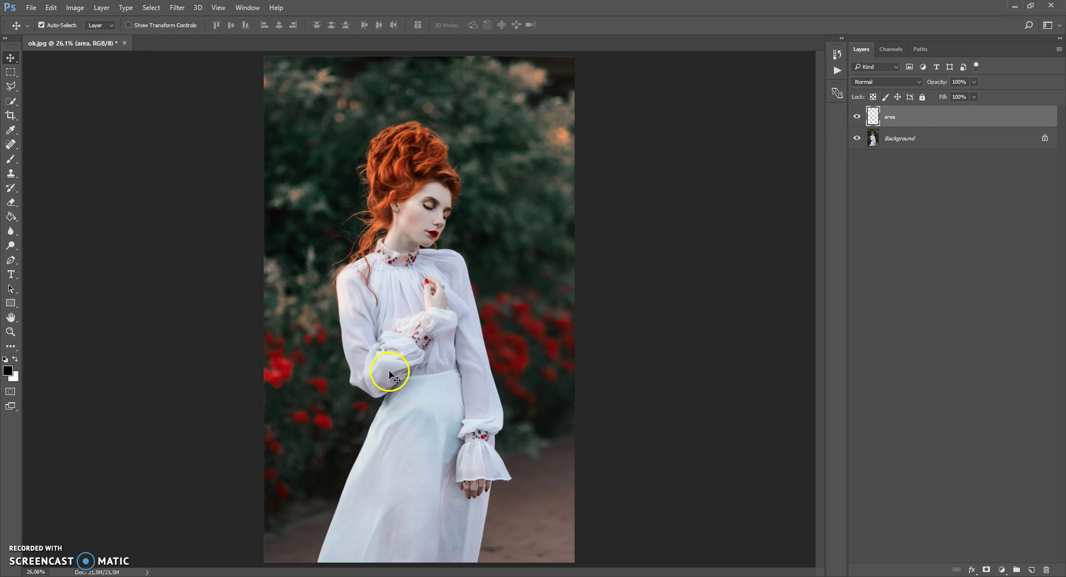
click(10, 160)
click(11, 102)
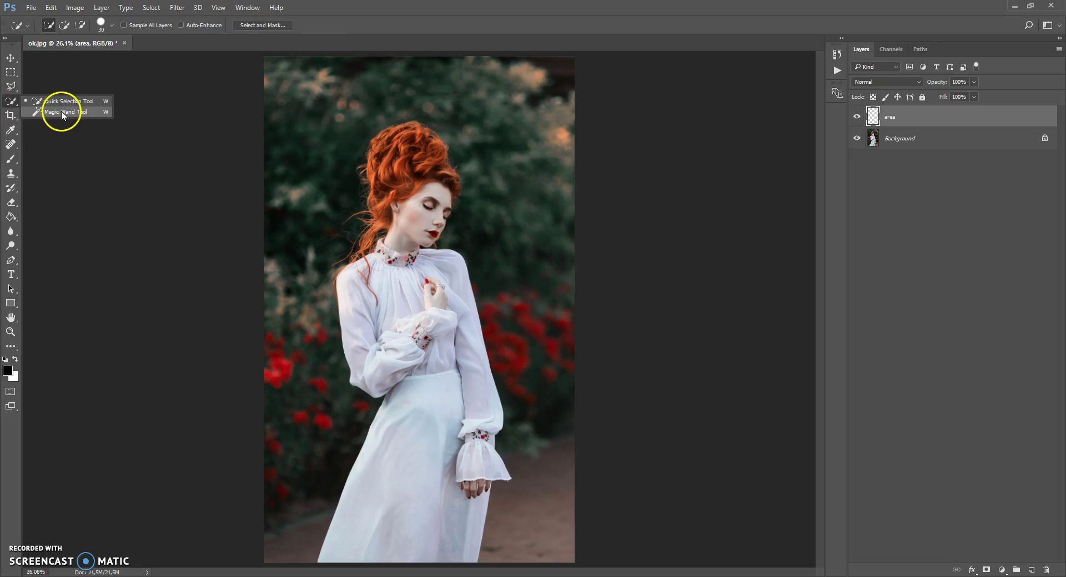
click(62, 113)
click(10, 90)
click(48, 95)
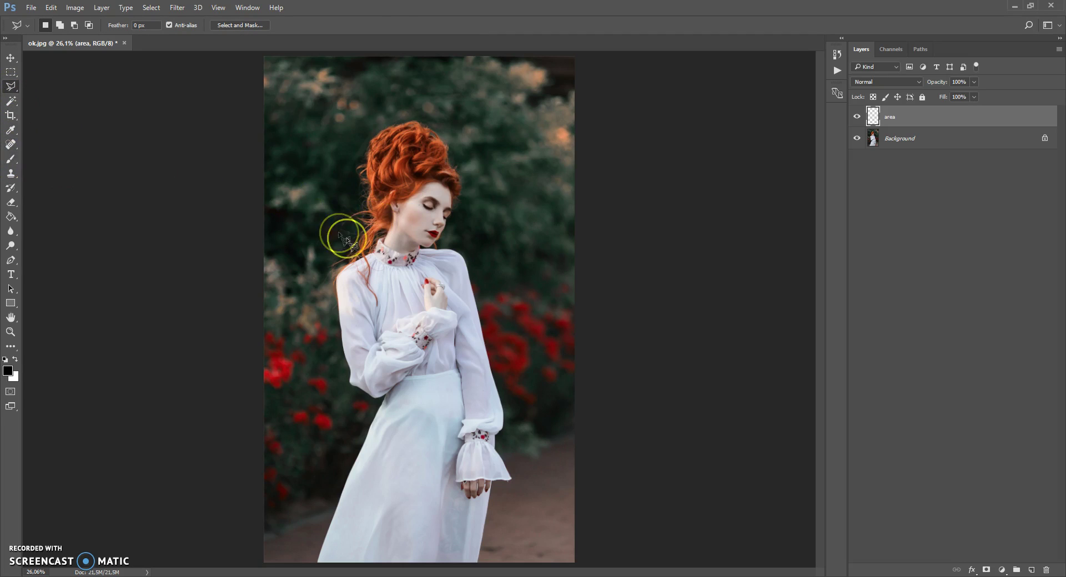
Activate the Brush tool and set the foreground color to pure red, ff0000
click(20, 163)
right_click(19, 162)
click(65, 159)
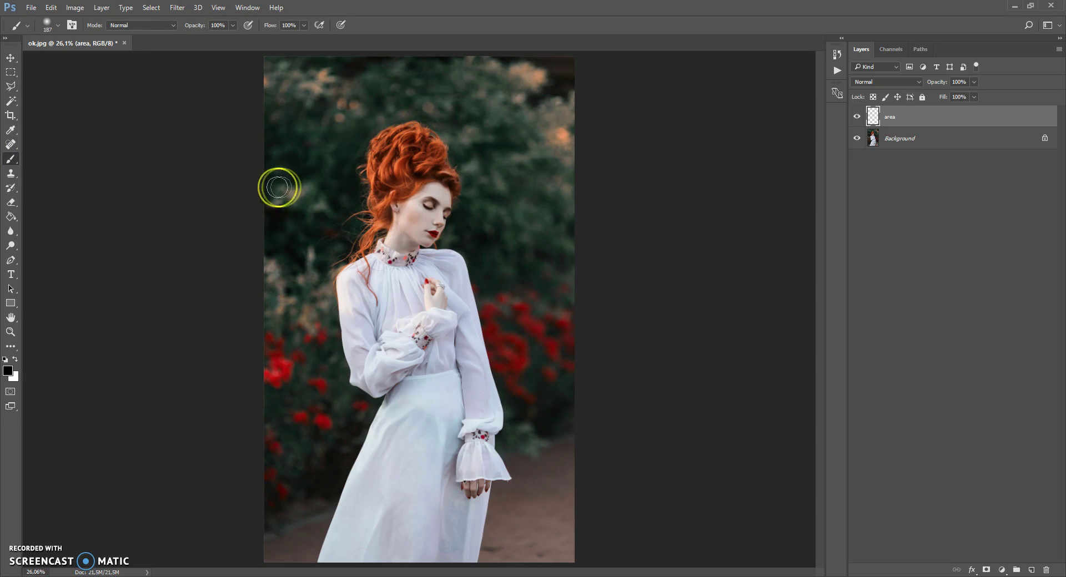
click(7, 370)
click(794, 283)
click(961, 231)
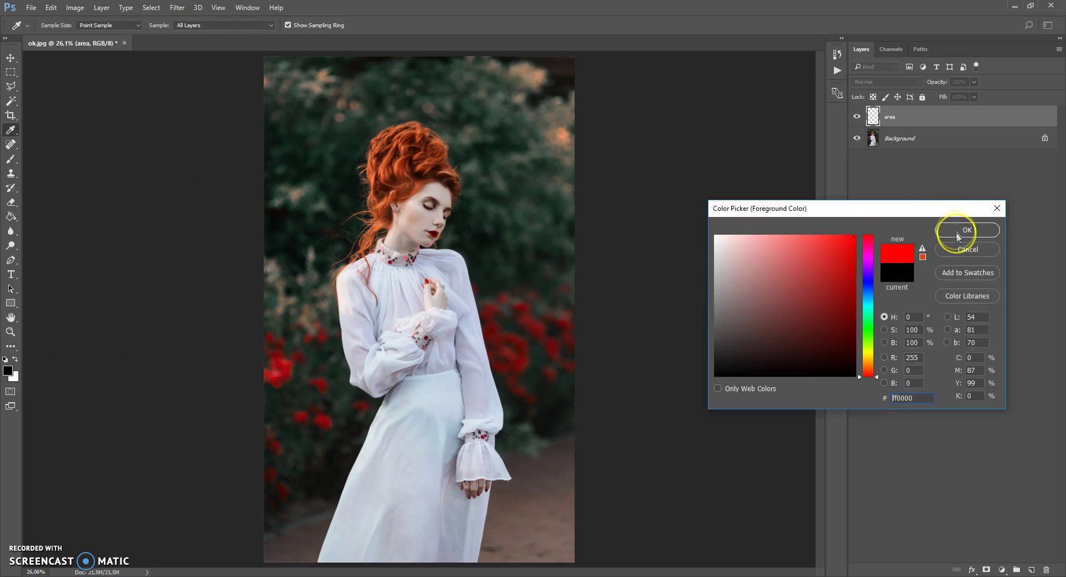
Paint the woman's face red on the area layer, reducing the soft brush to 105 px
mouse_move(424, 192)
mouse_down()
mouse_move(416, 224)
mouse_move(428, 202)
mouse_up()
right_click(441, 197)
drag(536, 228, 532, 228)
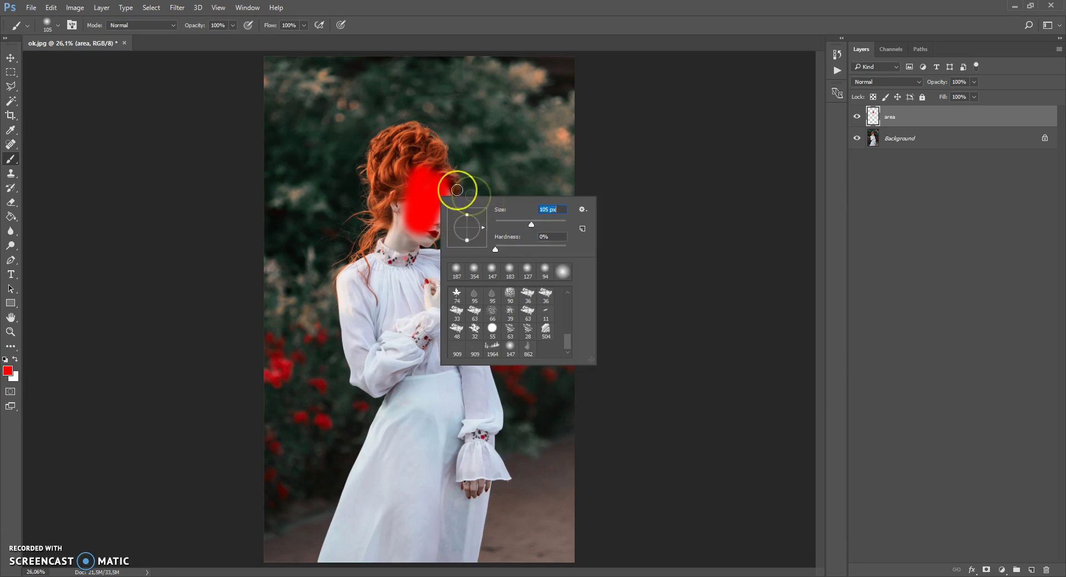
click(457, 190)
drag(457, 191, 418, 237)
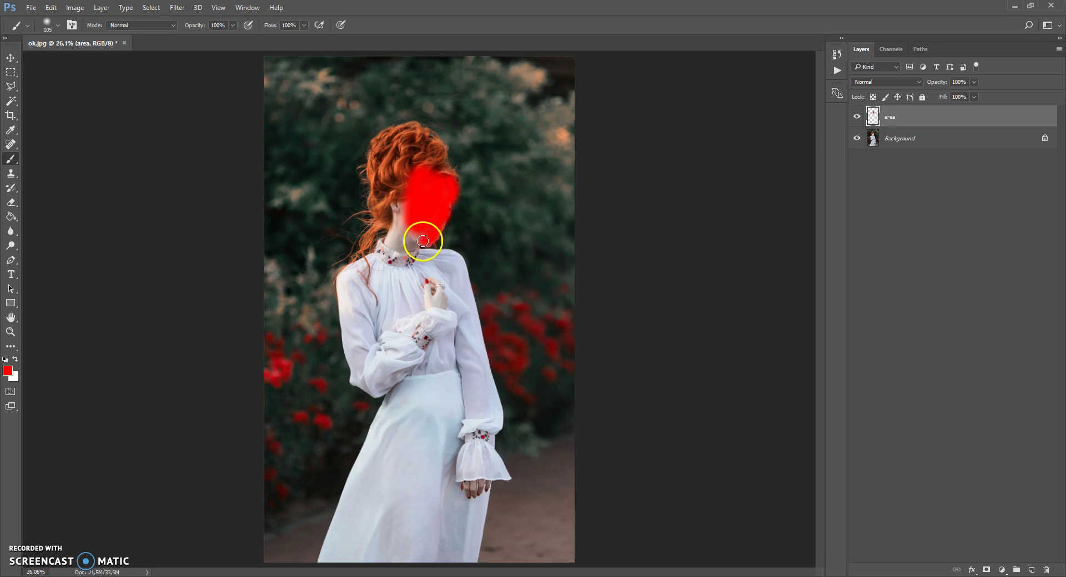
Keep the area layer active and paint a red border just inside the outline of the woman's hair, blouse and skirt
click(872, 117)
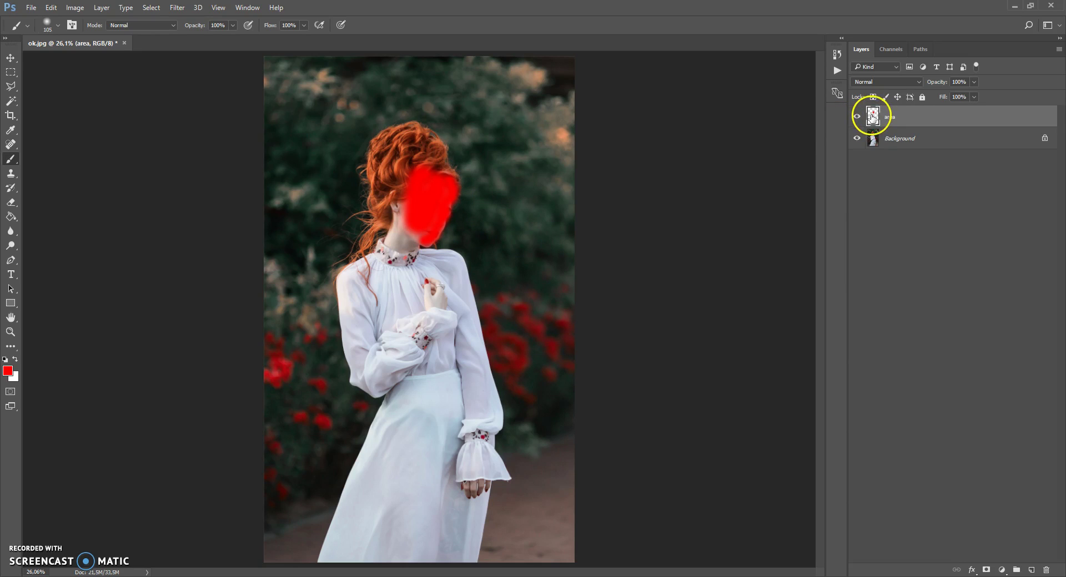
click(873, 138)
click(873, 115)
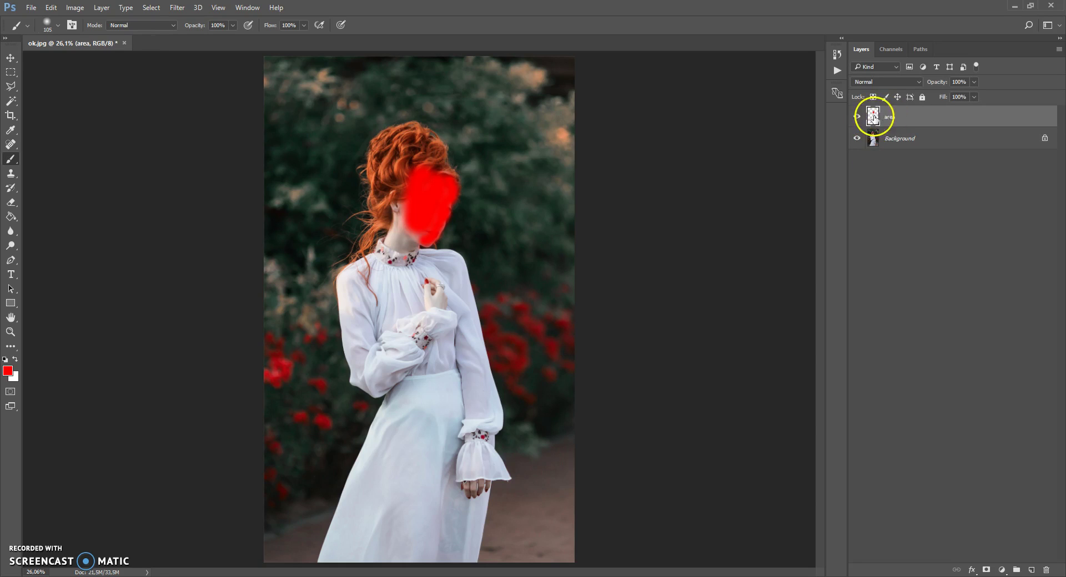
scroll(405, 178, up, 2)
mouse_move(456, 153)
mouse_down()
mouse_move(429, 125)
mouse_move(402, 122)
mouse_move(369, 147)
mouse_move(361, 272)
mouse_move(346, 282)
mouse_move(366, 291)
mouse_move(328, 326)
mouse_move(327, 377)
mouse_move(316, 350)
mouse_move(329, 433)
mouse_move(322, 420)
mouse_move(346, 483)
mouse_move(383, 513)
mouse_move(375, 555)
mouse_up()
scroll(391, 472, down, 3)
scroll(405, 441, up, 2)
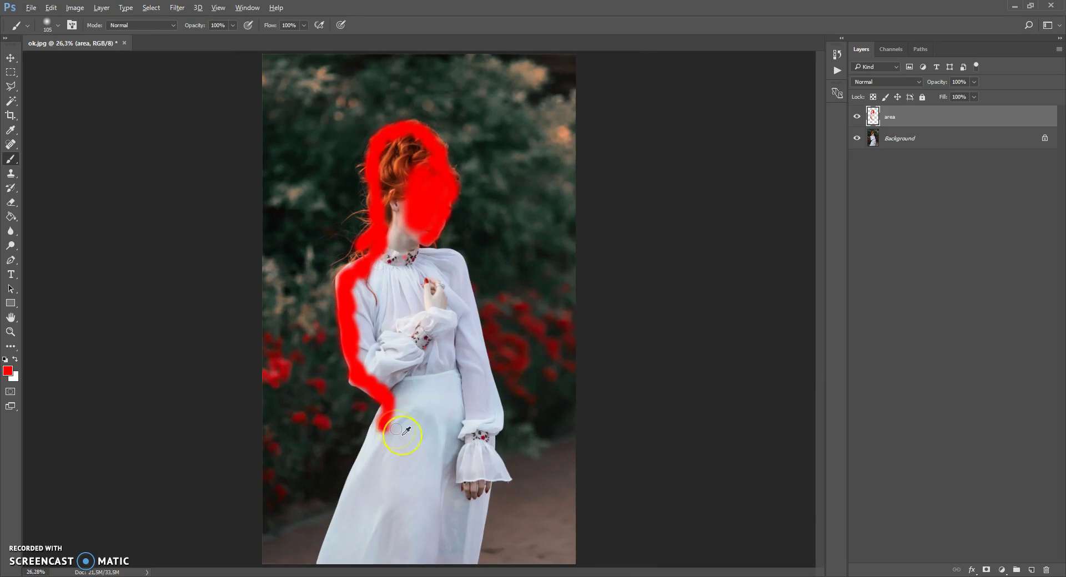
mouse_move(385, 420)
mouse_down()
mouse_move(332, 540)
mouse_move(337, 514)
mouse_move(357, 485)
mouse_move(329, 565)
mouse_move(470, 561)
mouse_move(485, 483)
mouse_move(501, 475)
mouse_move(488, 444)
mouse_move(496, 396)
mouse_move(461, 264)
mouse_move(423, 241)
mouse_up()
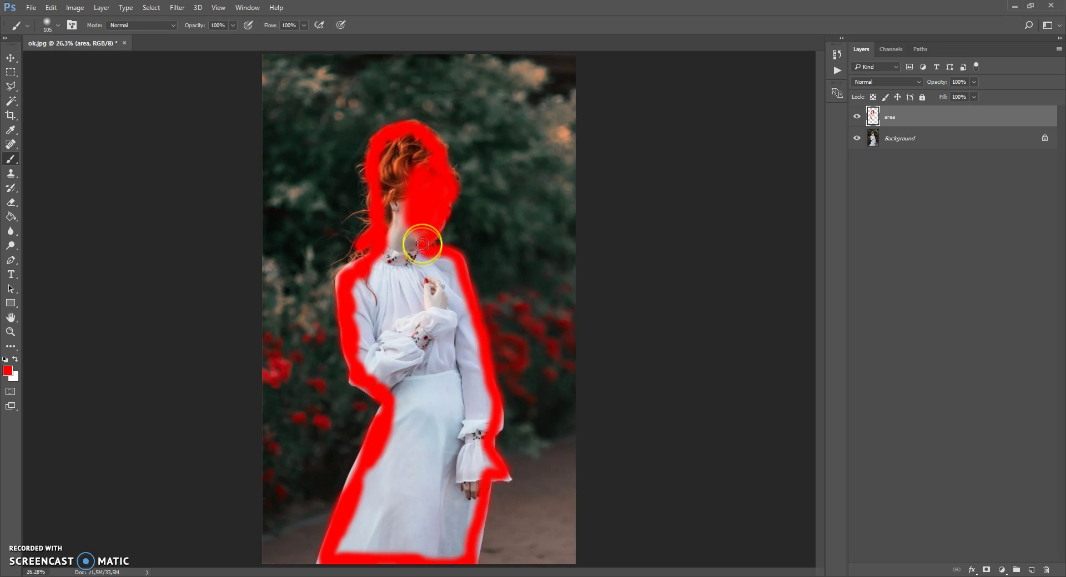
Fill the rest of the woman's silhouette with red, enlarging the soft brush to 187 px and then 291 px
right_click(419, 238)
drag(512, 264, 529, 264)
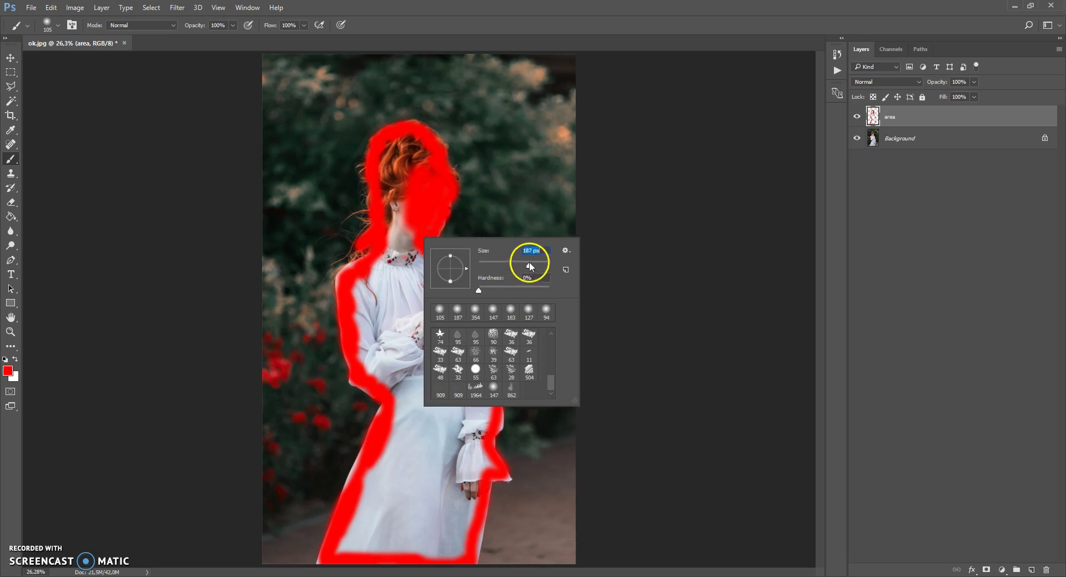
click(419, 166)
mouse_move(409, 139)
mouse_down()
mouse_move(403, 222)
mouse_move(431, 175)
mouse_move(405, 234)
mouse_move(396, 230)
mouse_move(406, 279)
mouse_move(450, 270)
mouse_move(428, 266)
mouse_move(475, 347)
mouse_move(475, 451)
mouse_move(489, 470)
mouse_move(450, 565)
mouse_move(414, 522)
mouse_move(393, 569)
mouse_move(344, 544)
mouse_move(391, 491)
mouse_move(373, 497)
mouse_move(373, 472)
mouse_move(399, 535)
mouse_move(432, 515)
mouse_move(442, 526)
mouse_move(469, 421)
mouse_move(457, 451)
mouse_move(428, 436)
mouse_up()
right_click(513, 404)
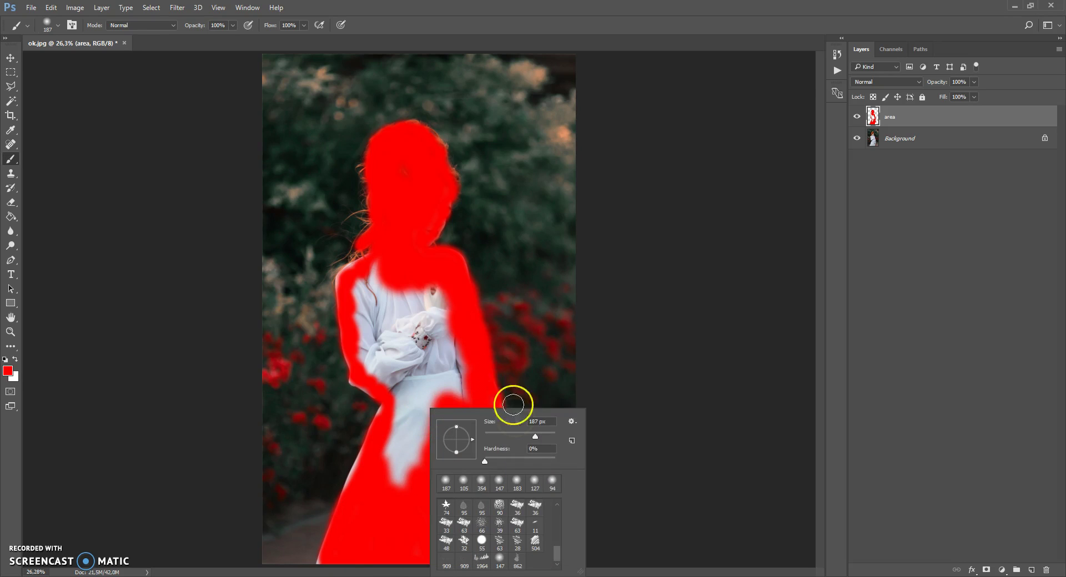
drag(537, 438, 543, 439)
mouse_move(369, 233)
mouse_down()
mouse_move(377, 267)
mouse_move(388, 268)
mouse_move(376, 276)
mouse_move(375, 338)
mouse_move(387, 353)
mouse_move(413, 328)
mouse_move(446, 329)
mouse_move(446, 405)
mouse_move(468, 423)
mouse_move(420, 404)
mouse_move(428, 369)
mouse_move(402, 351)
mouse_move(372, 357)
mouse_move(396, 388)
mouse_move(420, 362)
mouse_move(399, 491)
mouse_move(466, 442)
mouse_up()
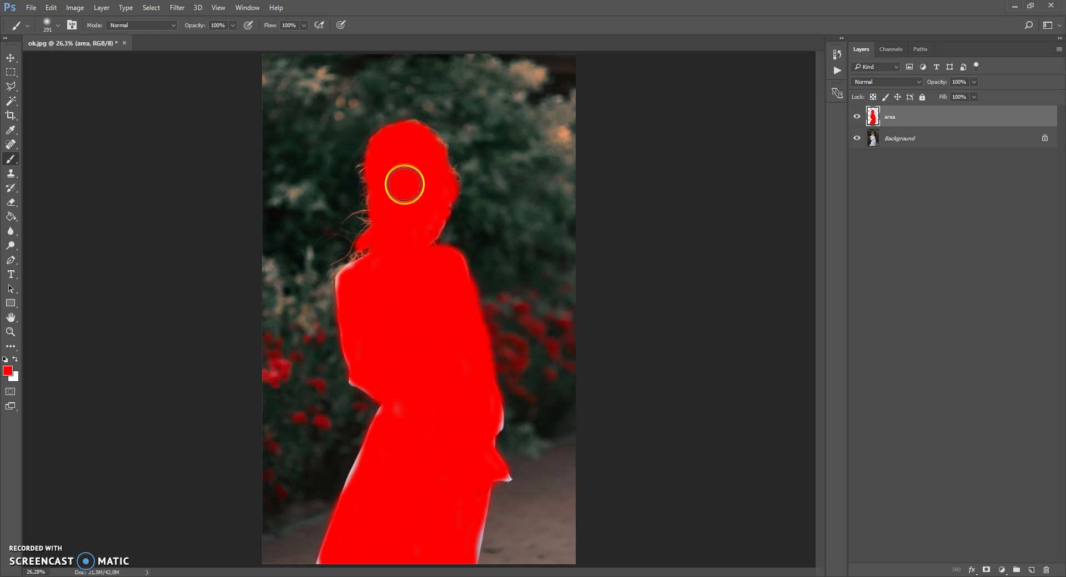
scroll(422, 210, down, 1)
scroll(425, 216, up, 2)
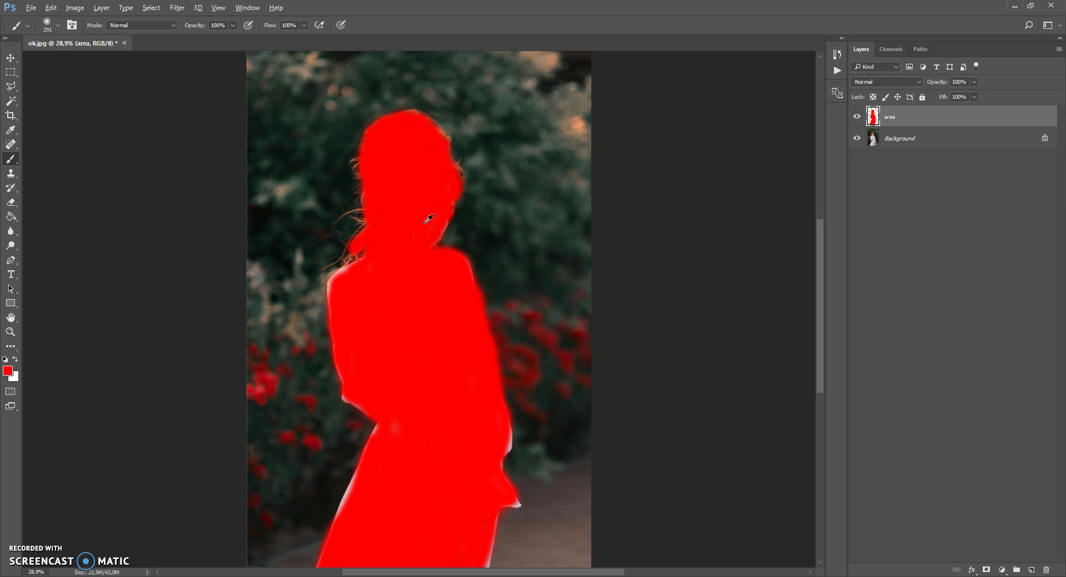
Activate the Move tool, display the Actions, and expand the Vintage Sketch Photoshop Action to list its commands
click(11, 57)
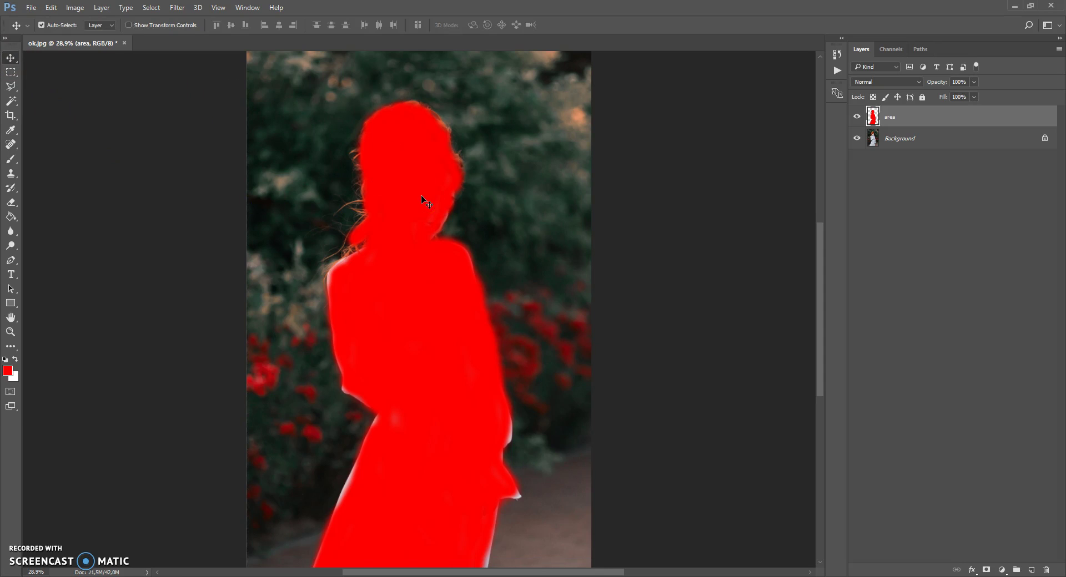
click(528, 185)
click(249, 8)
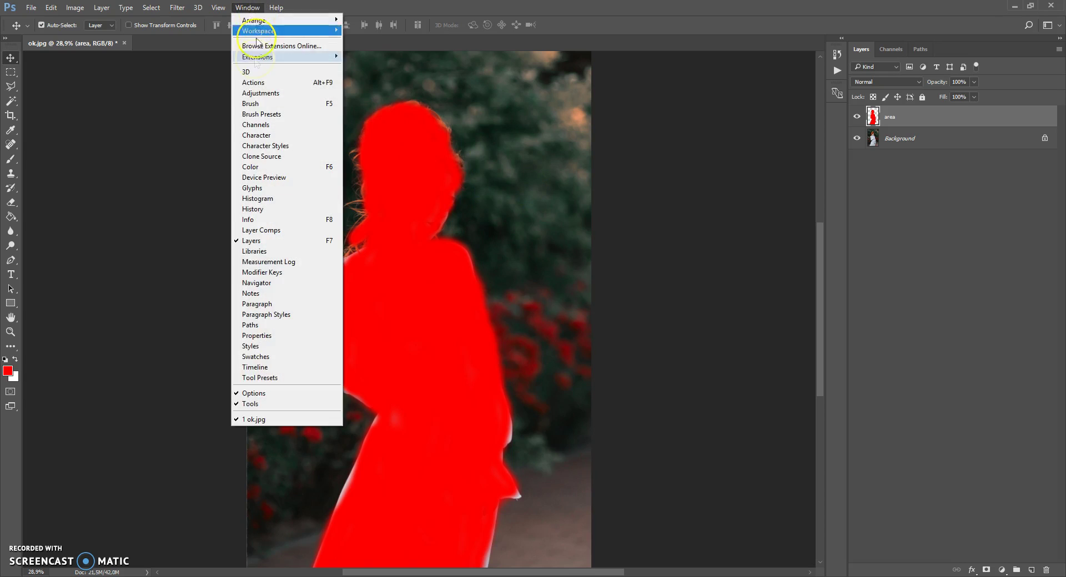
click(254, 83)
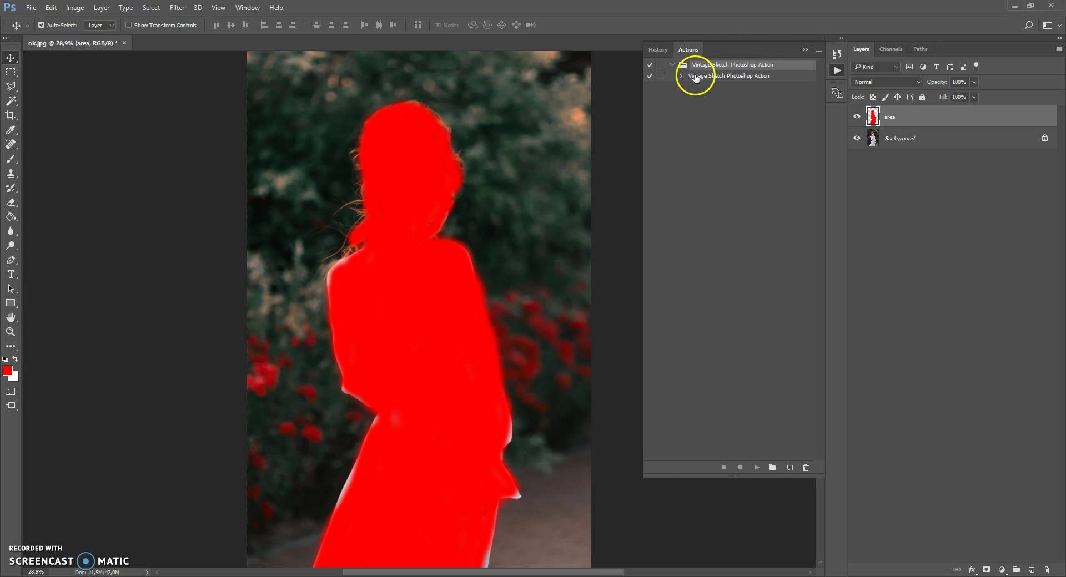
click(688, 76)
click(682, 76)
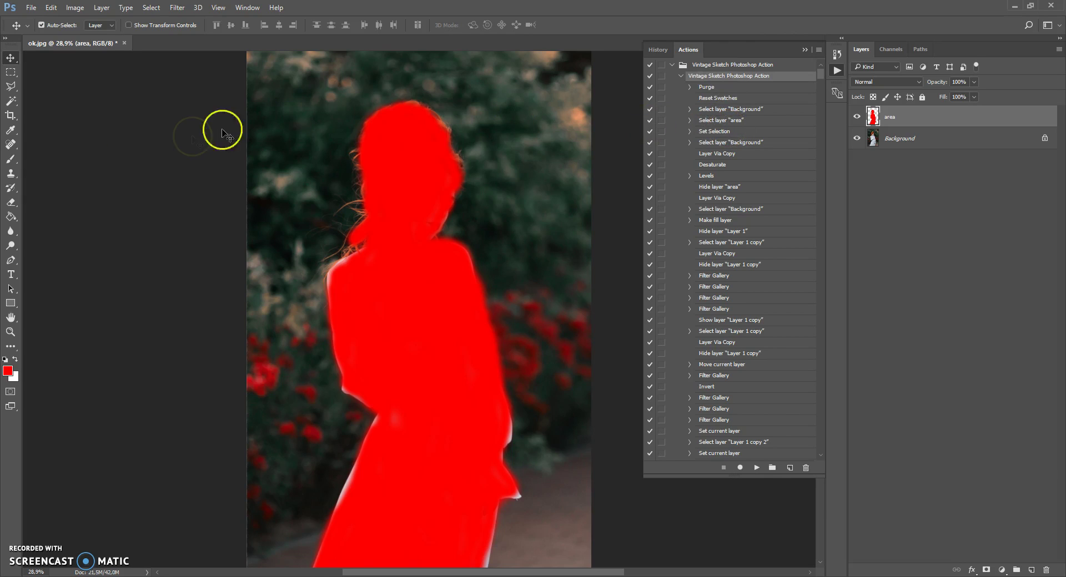
Activate the Brush tool in Normal mode, run the Vintage Sketch Photoshop Action on the photo, and put the actions list away
click(10, 161)
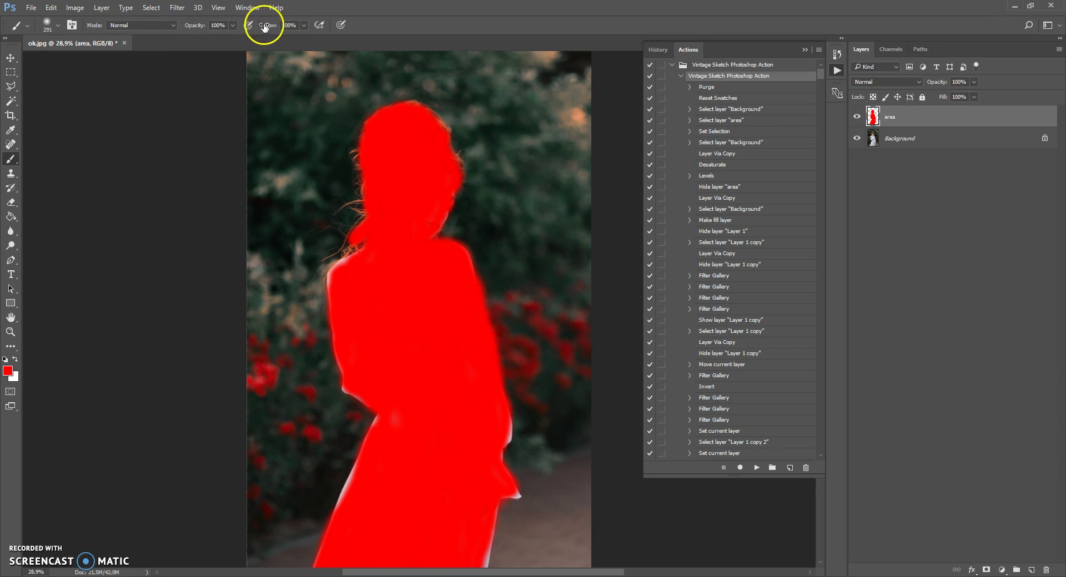
click(174, 27)
click(167, 27)
drag(14, 165, 40, 157)
click(755, 467)
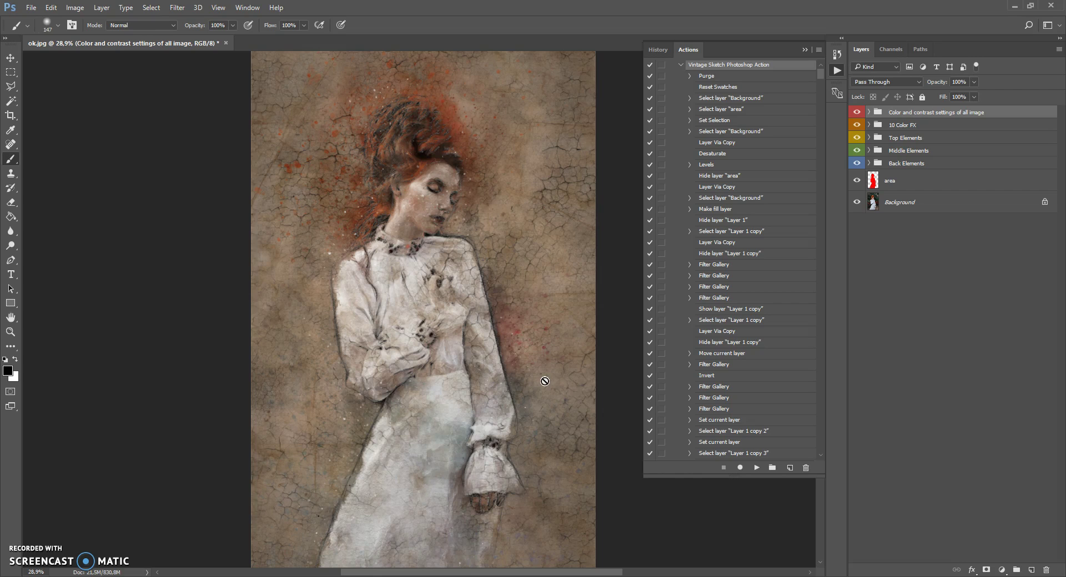
scroll(550, 361, down, 1)
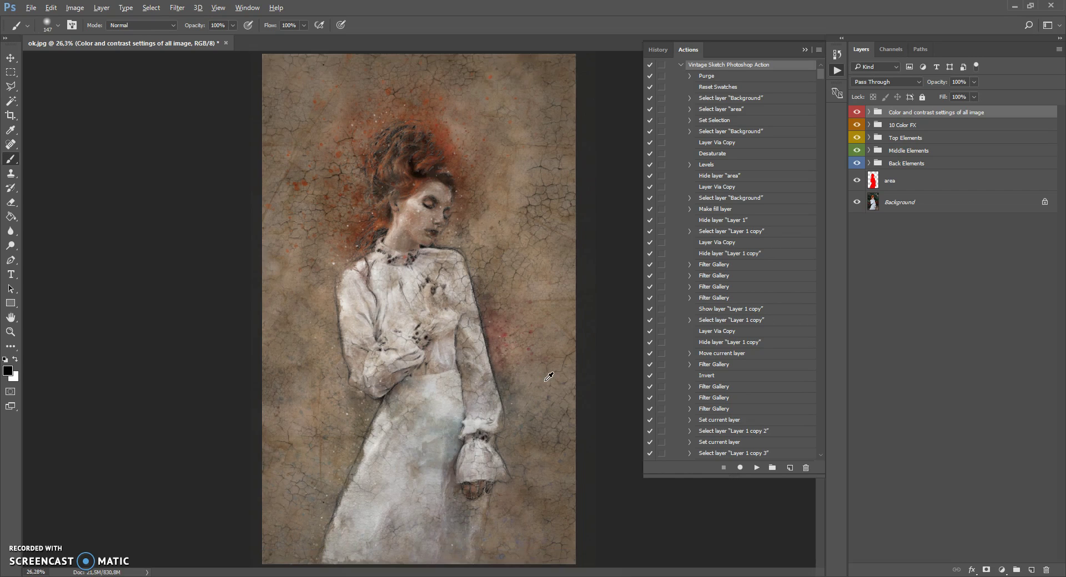
click(802, 47)
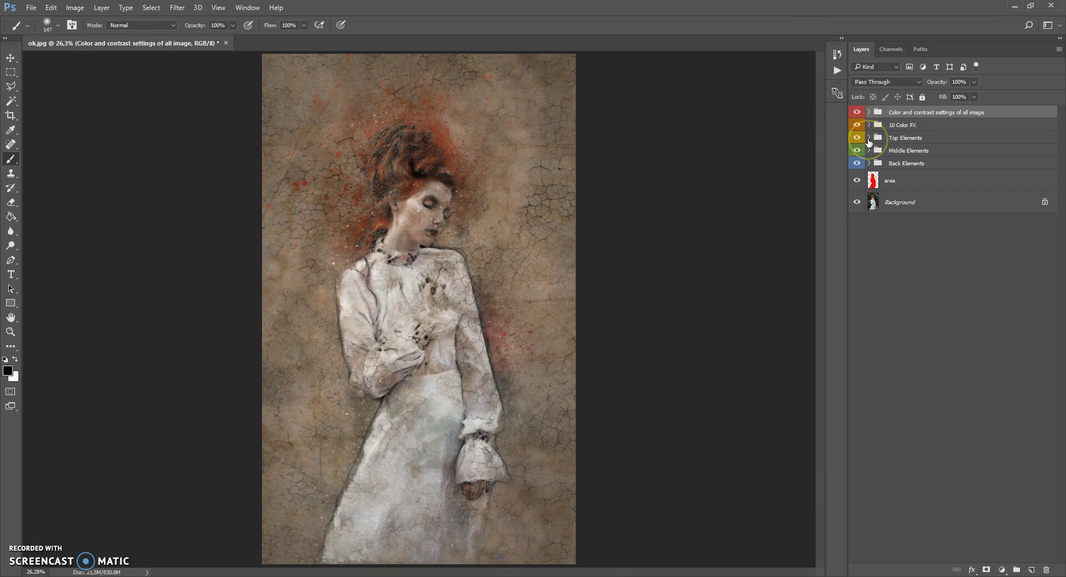
Look into the Top Elements group, and collapse all layer groups together with their nested groups
click(869, 138)
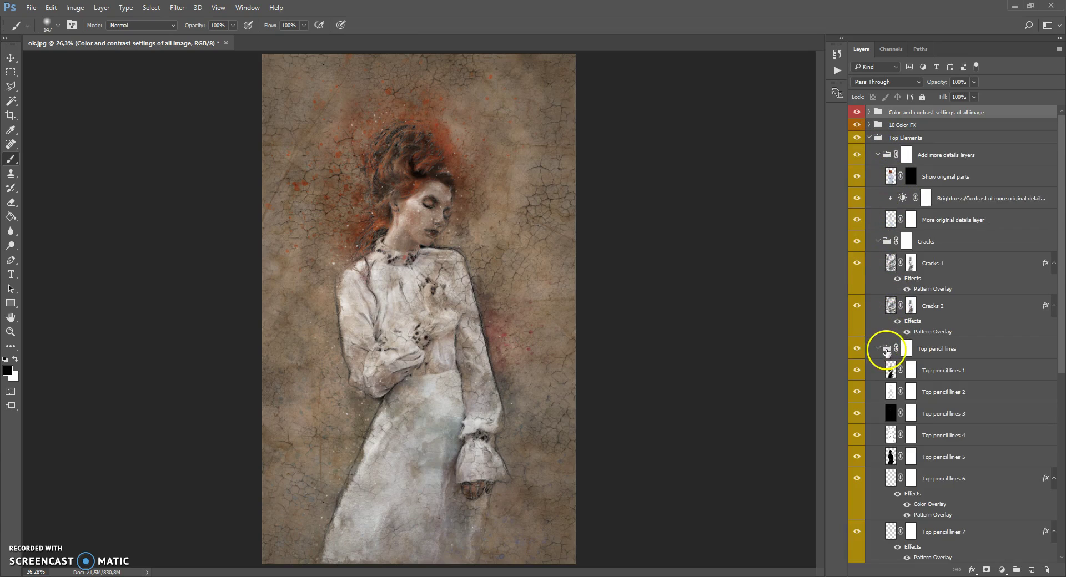
click(869, 139)
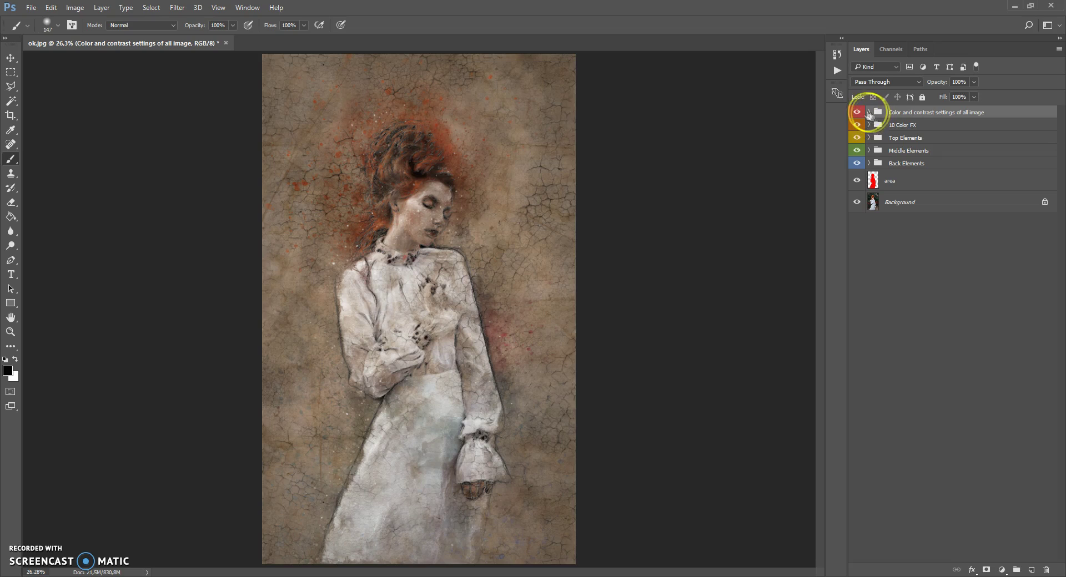
ctrl+click(869, 112)
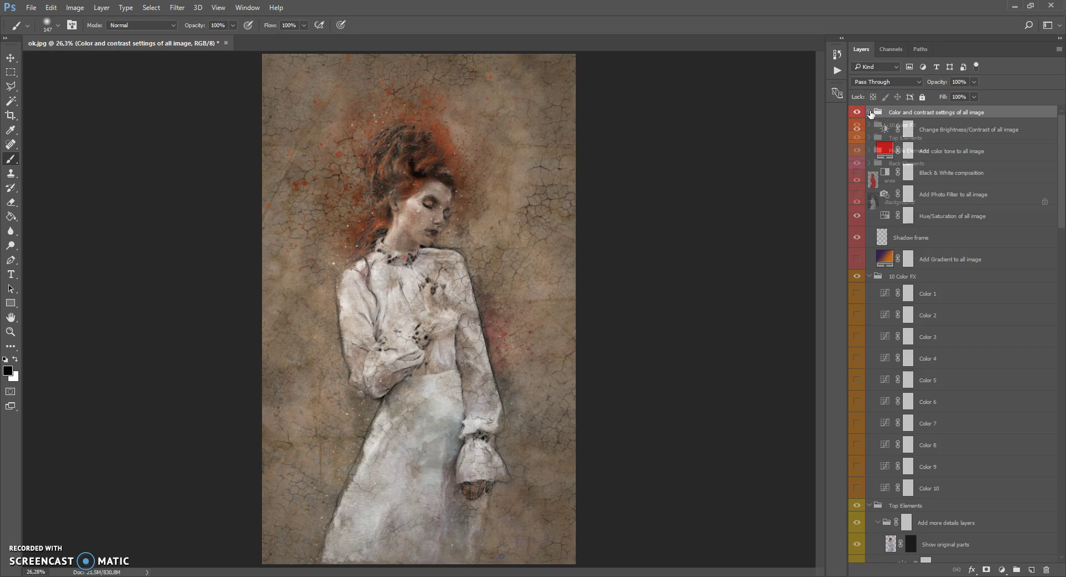
ctrl+click(869, 112)
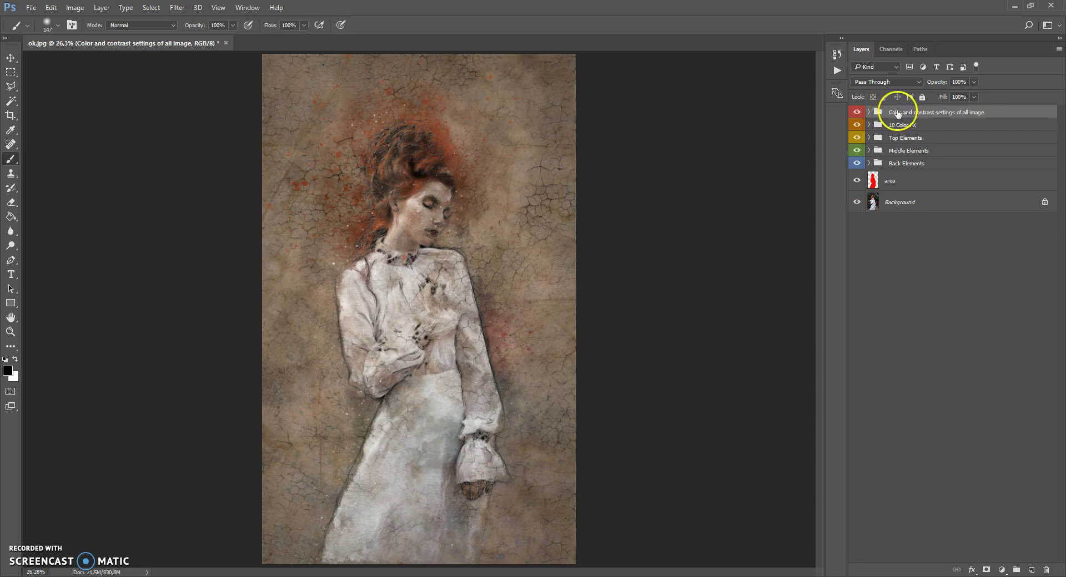
Examine the contents of the Top Elements and Back Elements groups, closing both again
click(870, 138)
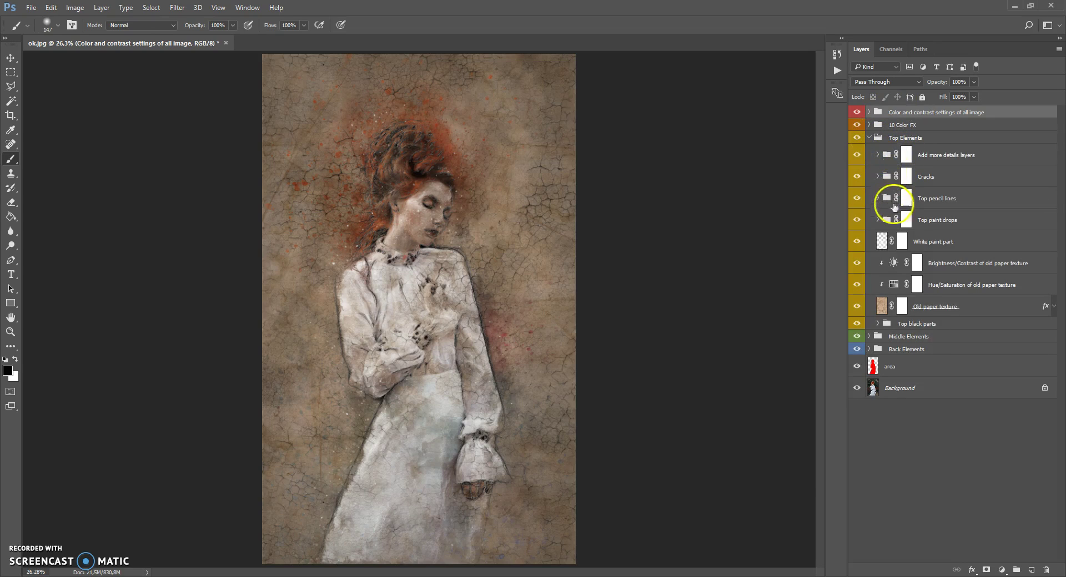
click(869, 350)
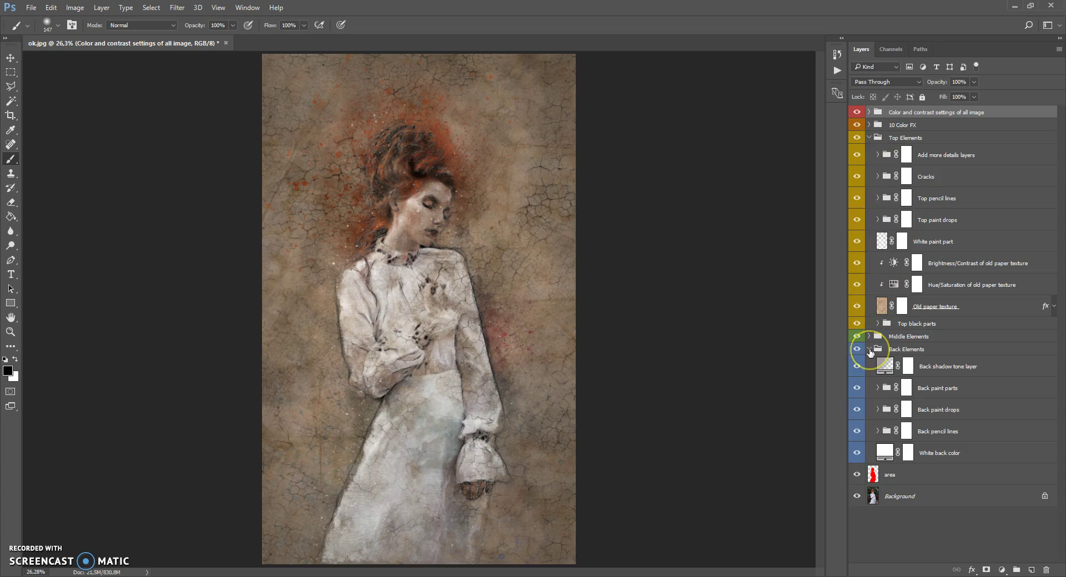
click(869, 350)
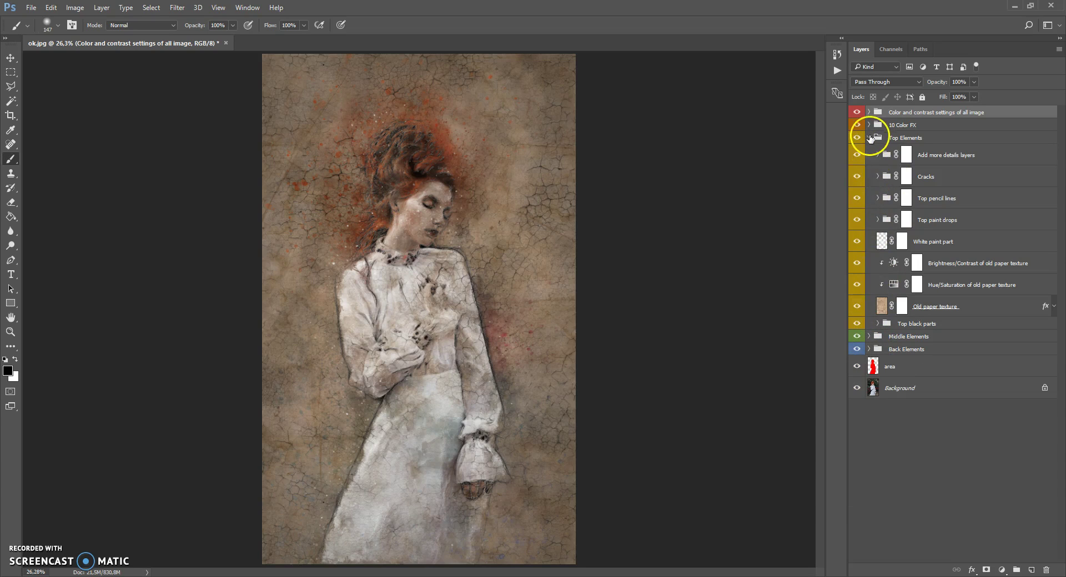
click(869, 139)
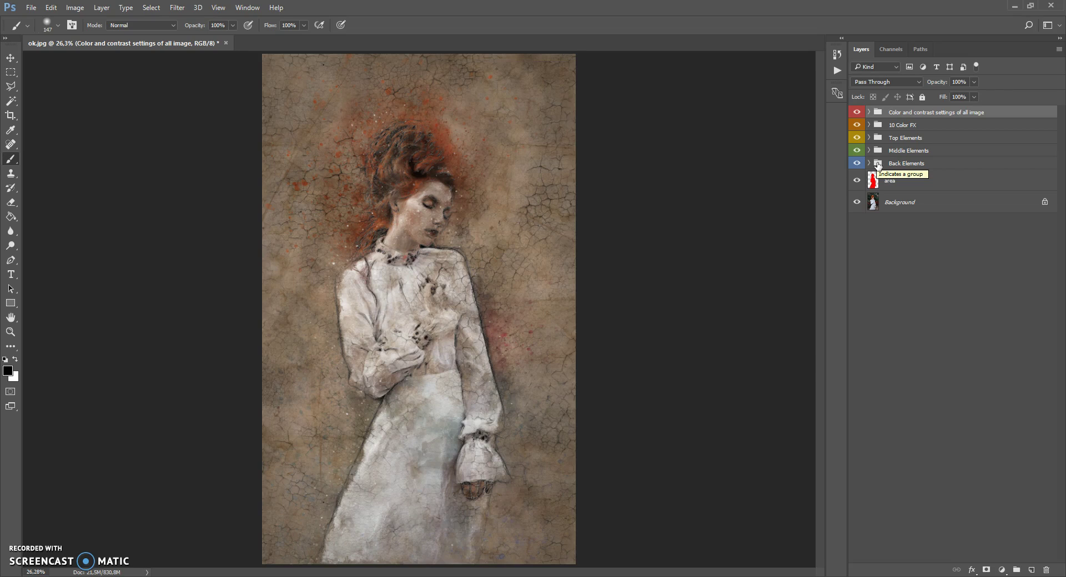
Go through the five main layer groups one by one, from Back Elements up to Color and contrast settings of all image
mouse_move(878, 164)
mouse_down()
mouse_move(880, 110)
mouse_move(879, 165)
mouse_up()
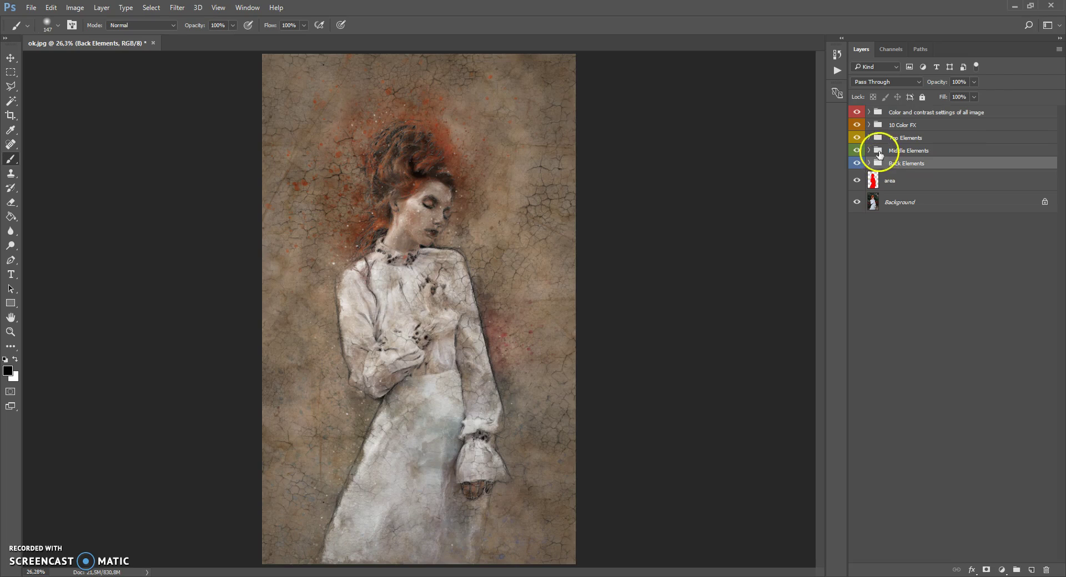
click(880, 152)
click(881, 139)
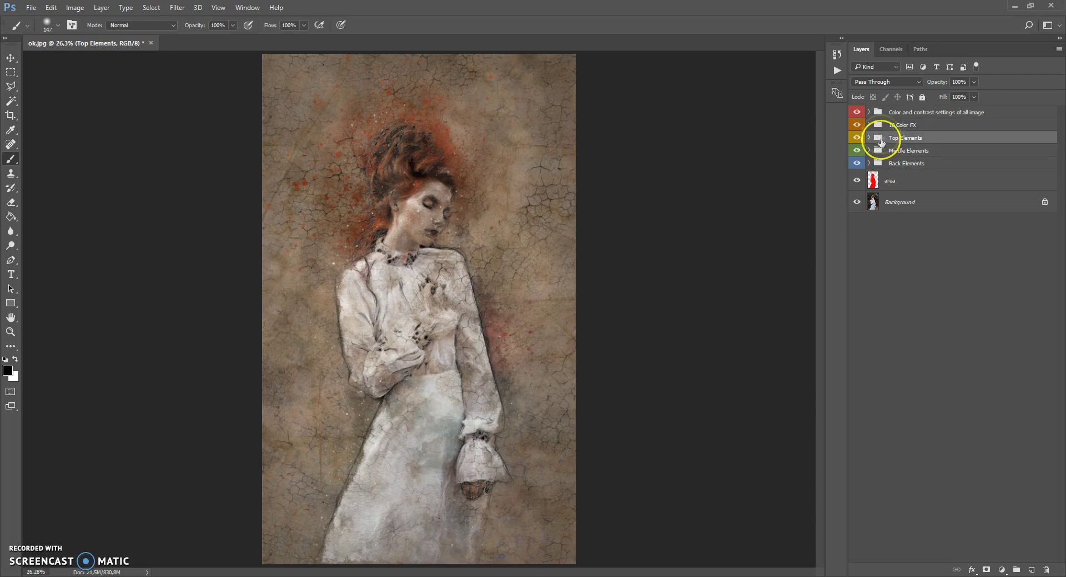
click(882, 125)
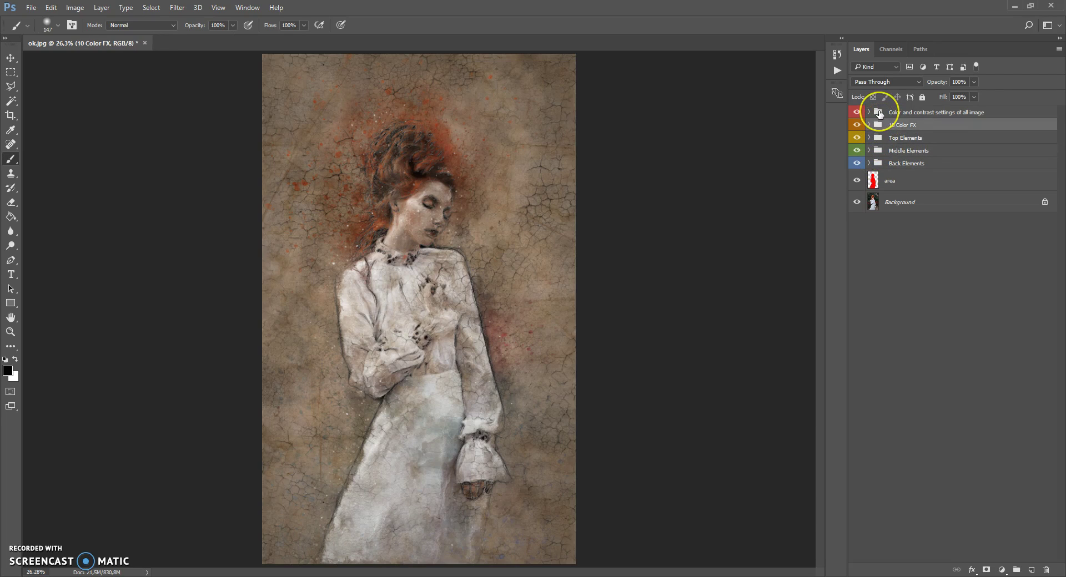
click(879, 114)
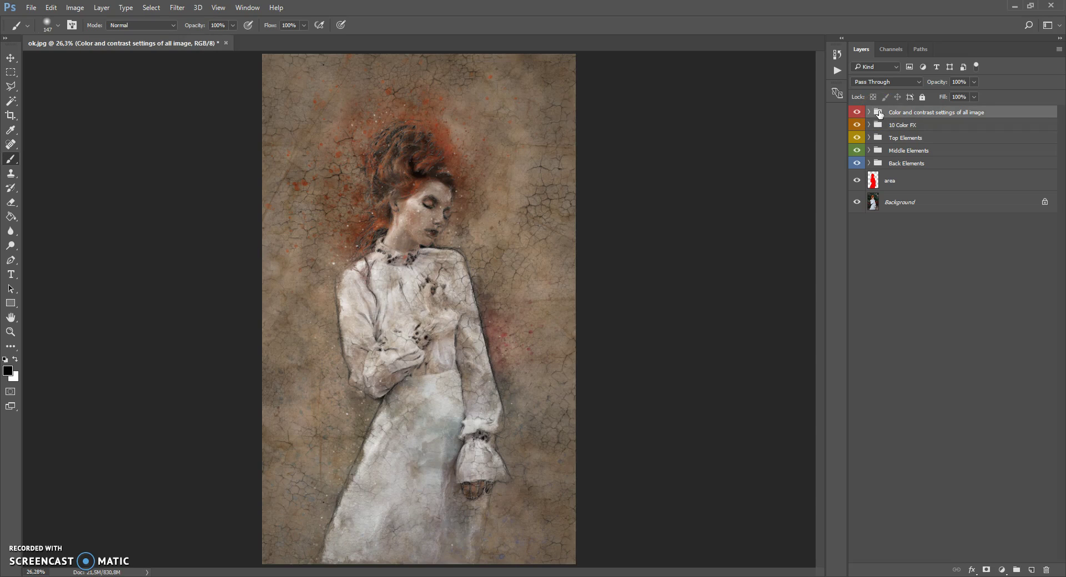
Expand the Back Elements group and look briefly into its Back pencil lines, Back paint drops and Back paint parts subgroups
click(875, 163)
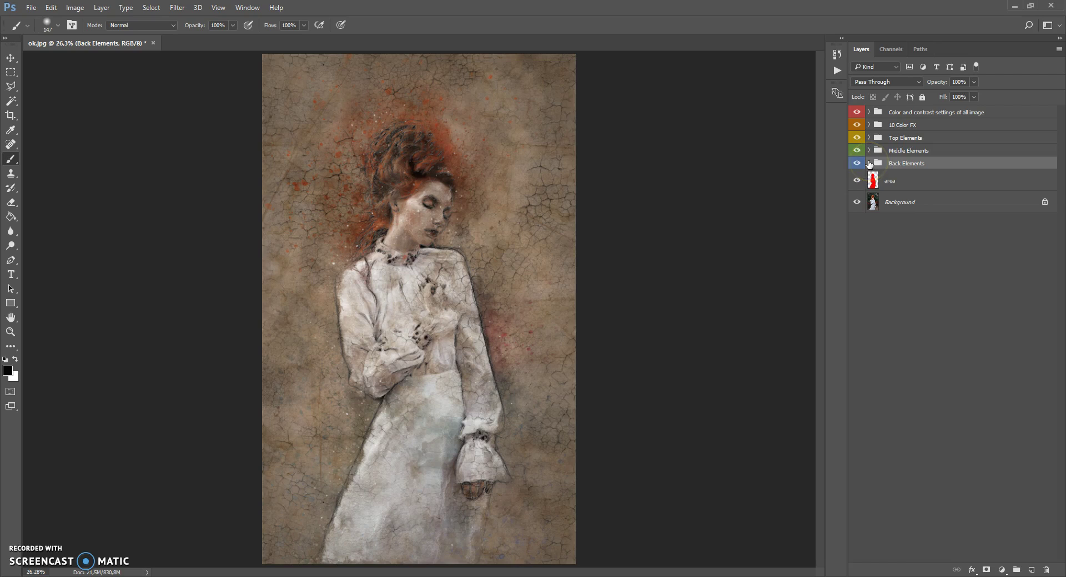
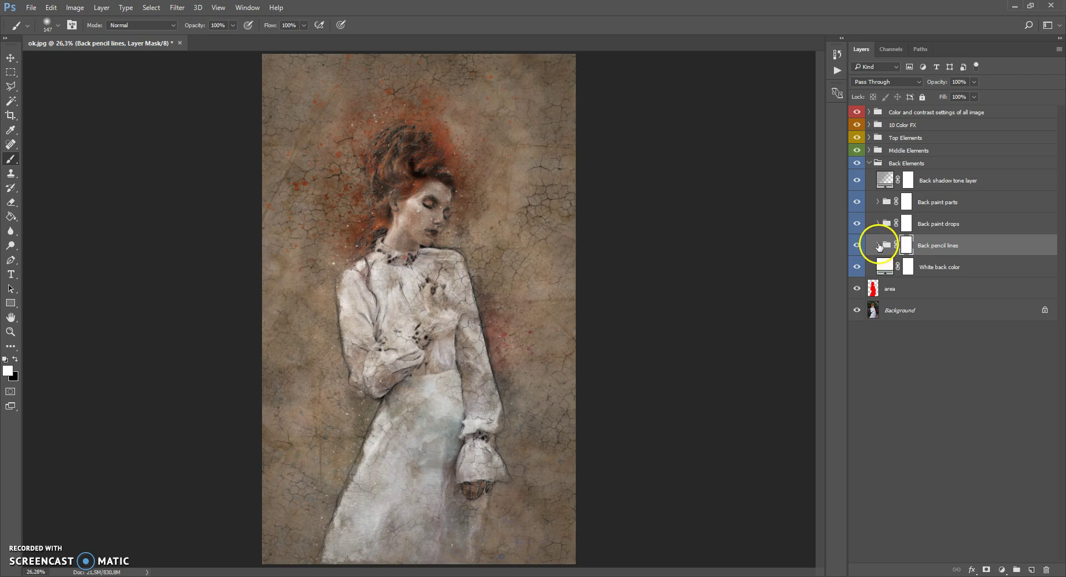
click(878, 246)
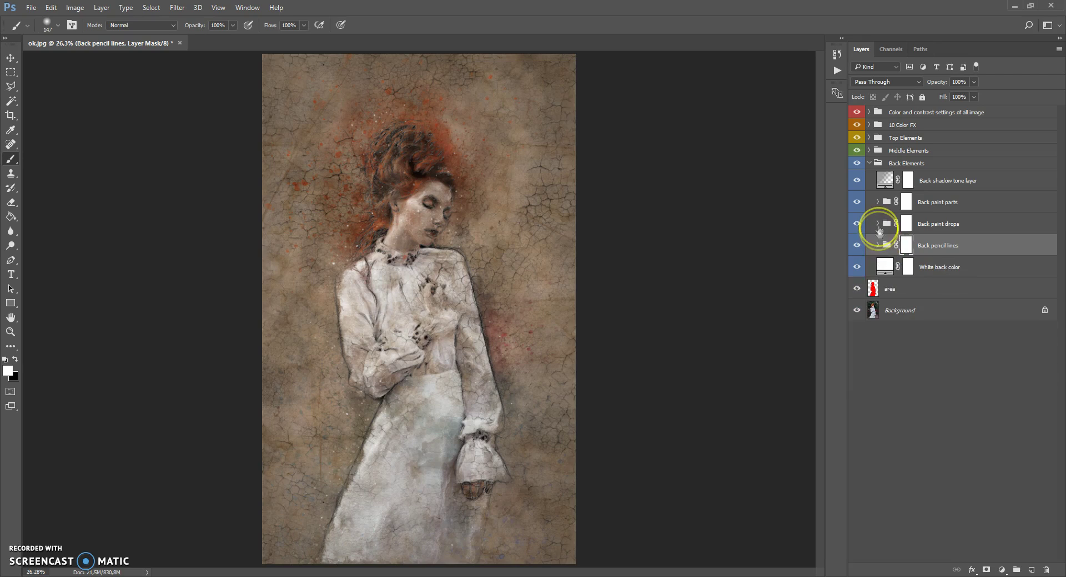
click(879, 225)
click(879, 224)
click(875, 204)
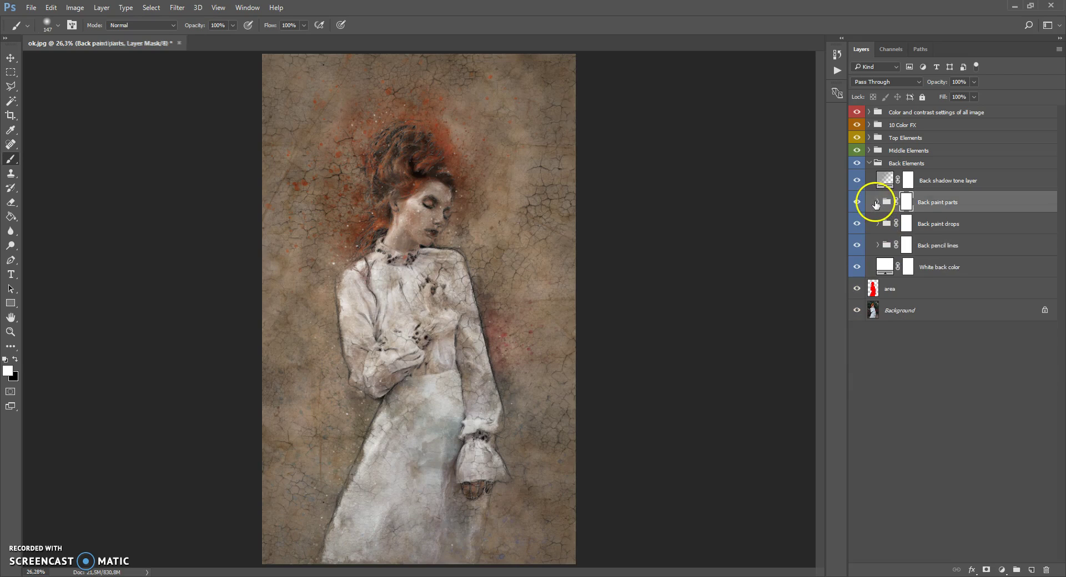
click(876, 203)
click(877, 203)
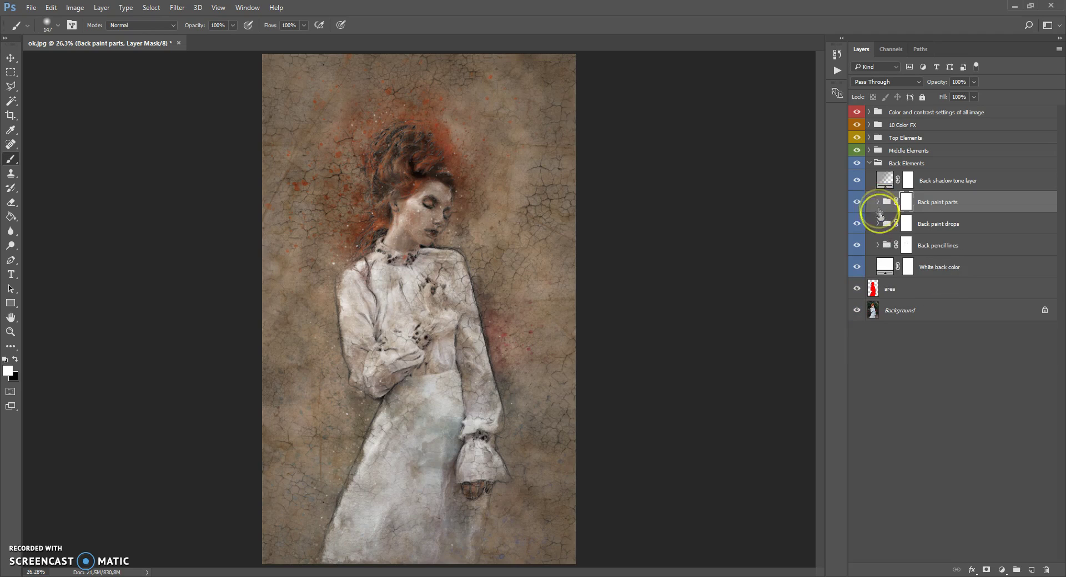
Inspect the Back pencil lines group, checking the masks of its individual layers and of the group itself, and collapse it
click(882, 247)
click(888, 267)
click(877, 246)
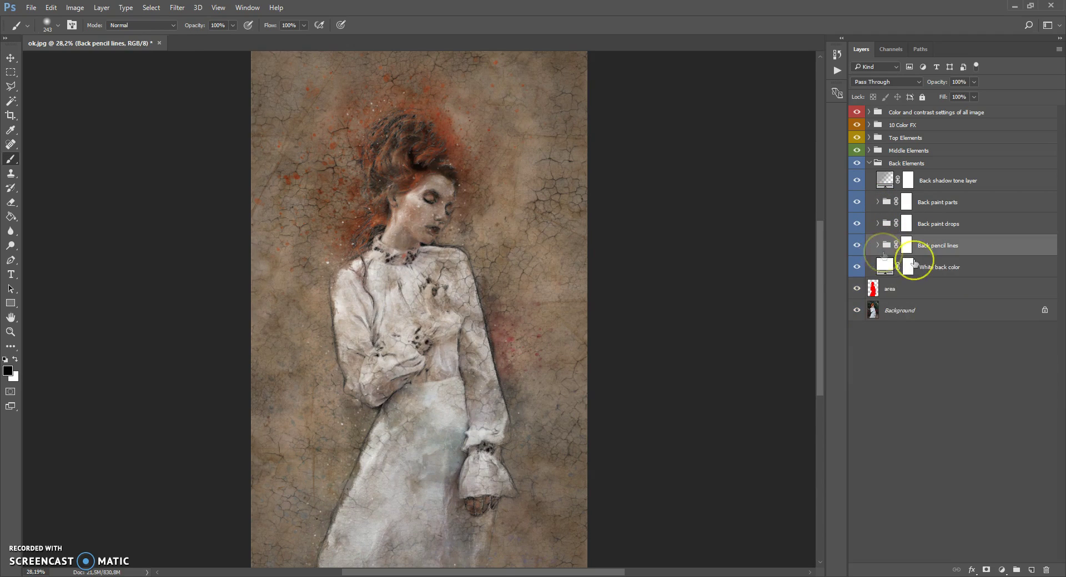
click(877, 246)
click(911, 289)
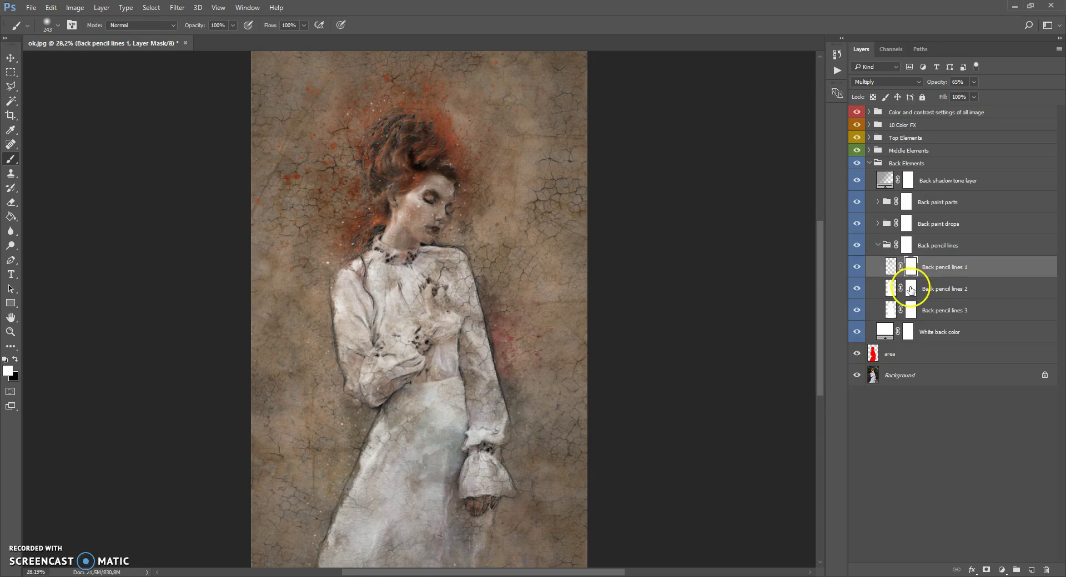
click(911, 311)
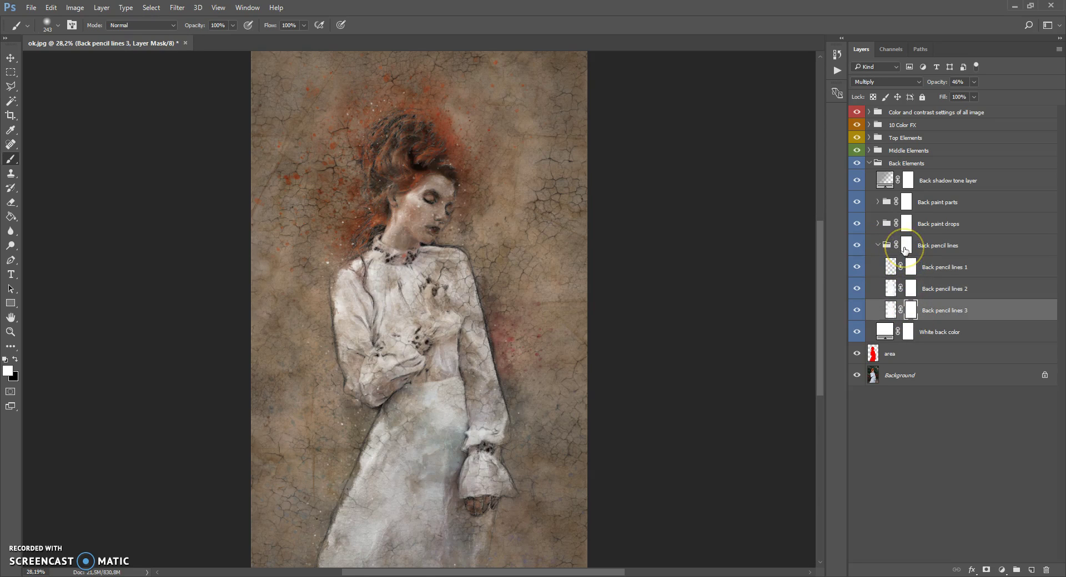
click(905, 250)
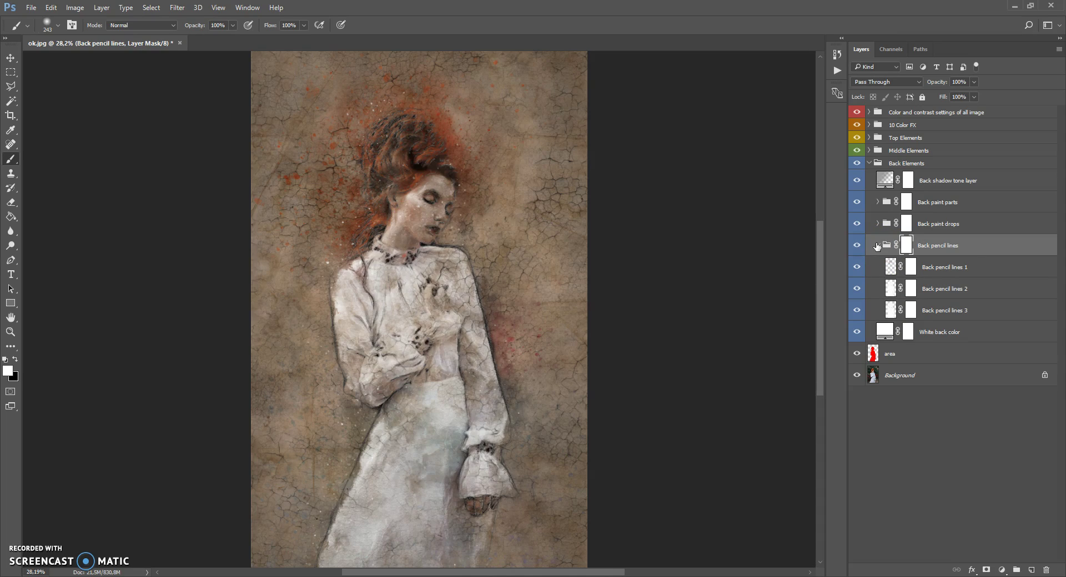
click(878, 246)
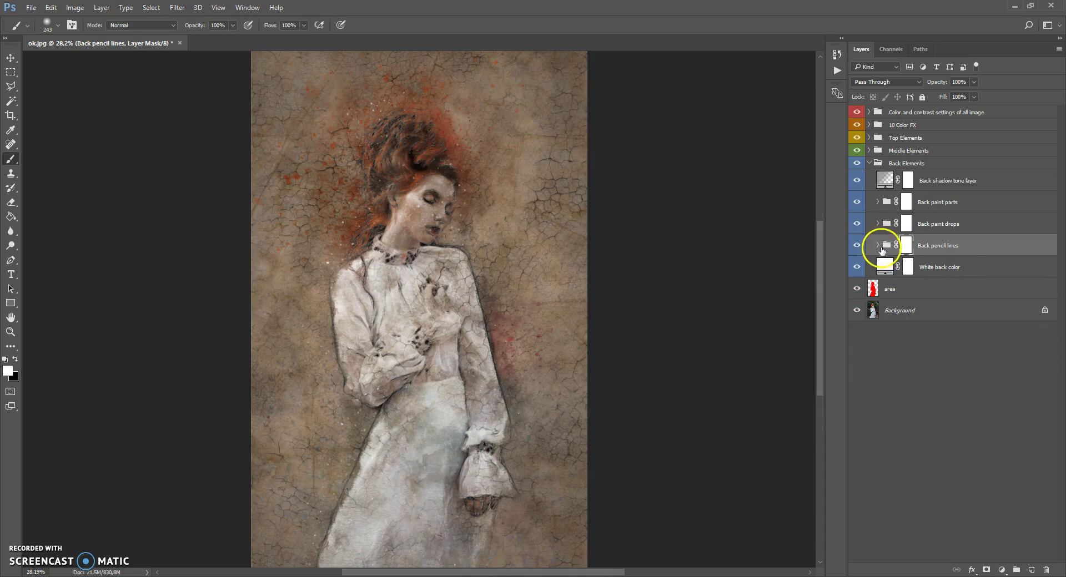
Hide and reshow the Back paint drops group, expand it, and check the layer masks of Back paint drops 1 and 2
click(887, 225)
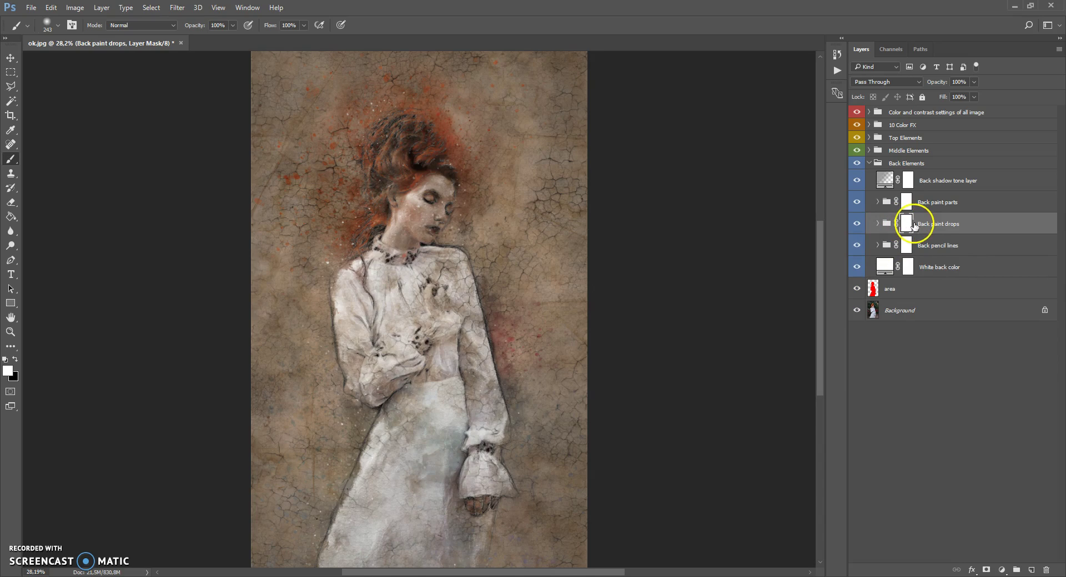
click(858, 223)
click(858, 224)
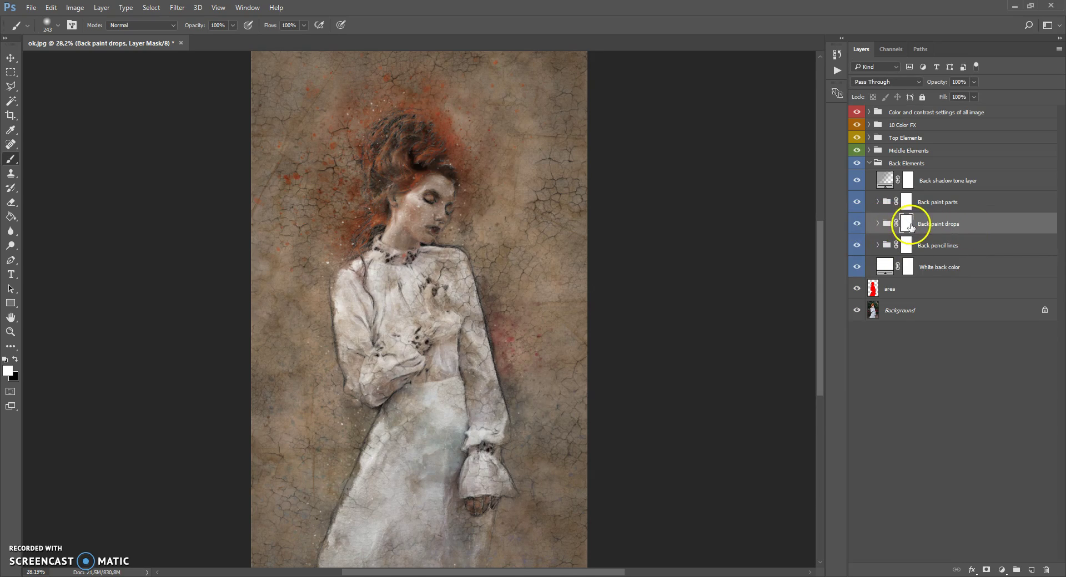
click(876, 225)
click(910, 245)
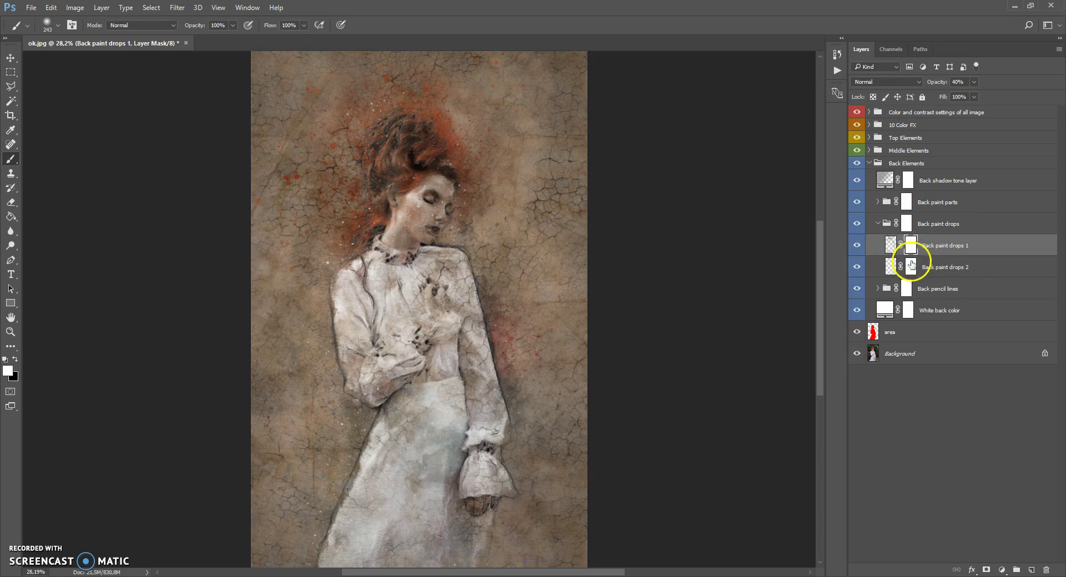
click(910, 266)
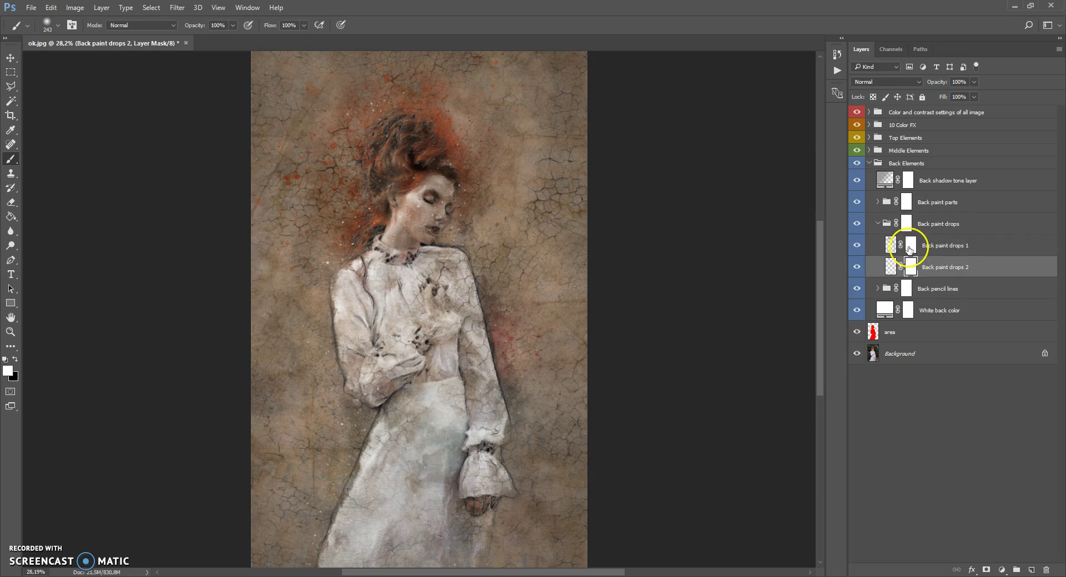
drag(909, 248, 906, 233)
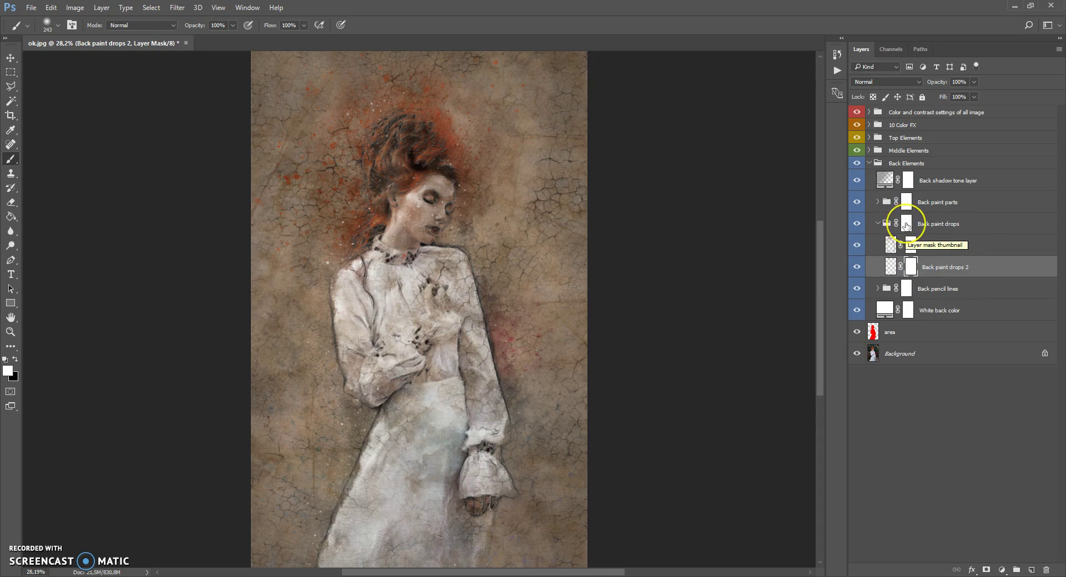
Brush black on the Back paint drops group mask to hide the orange paint drops around the woman's hair
click(906, 225)
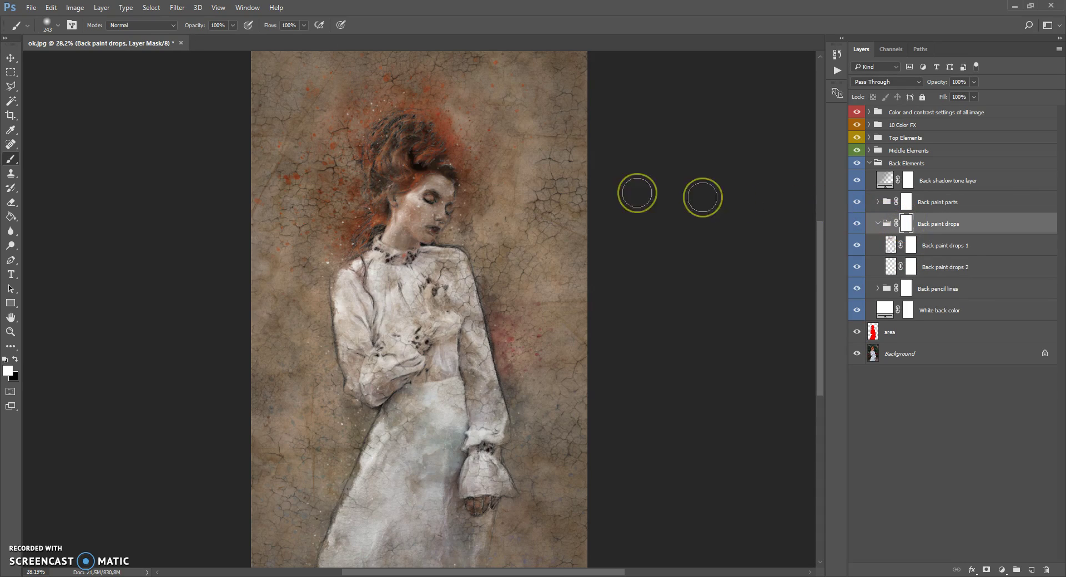
drag(397, 135, 440, 112)
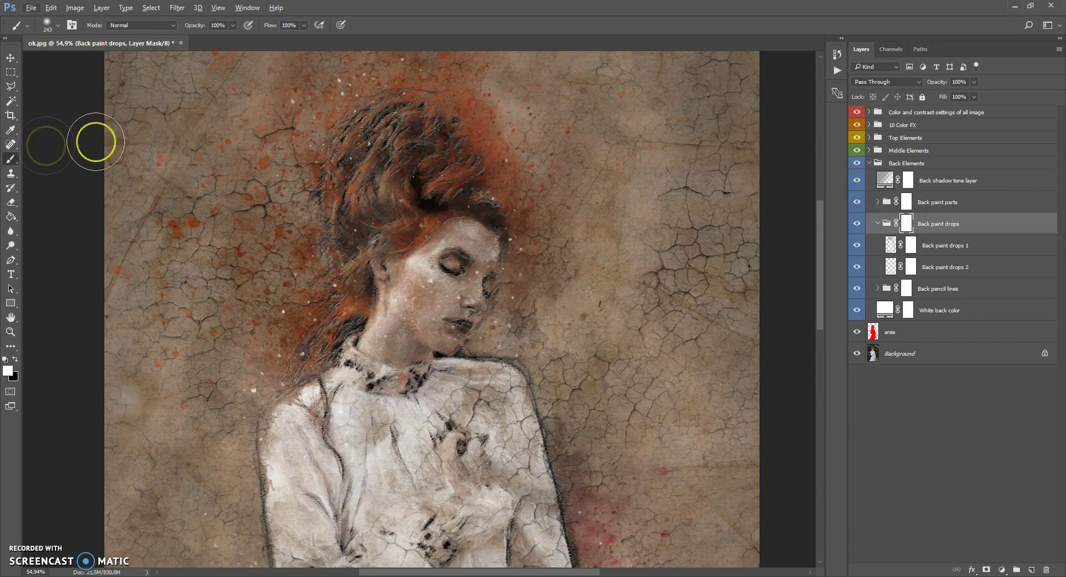
right_click(11, 159)
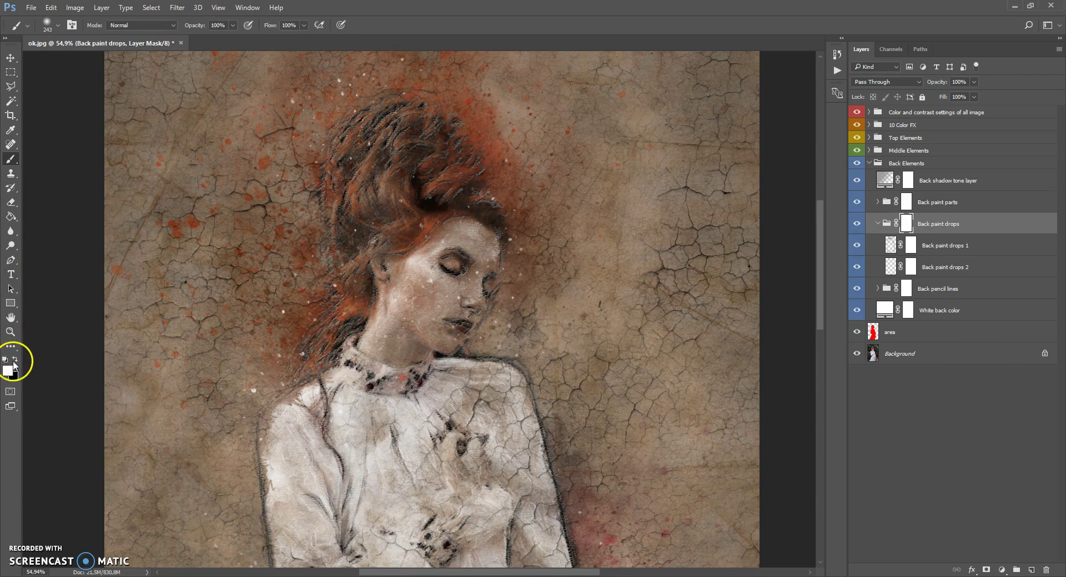
mouse_move(488, 155)
mouse_down()
mouse_move(464, 167)
mouse_move(530, 133)
mouse_move(239, 190)
mouse_move(205, 171)
mouse_move(259, 271)
mouse_move(328, 251)
mouse_move(293, 261)
mouse_move(191, 415)
mouse_up()
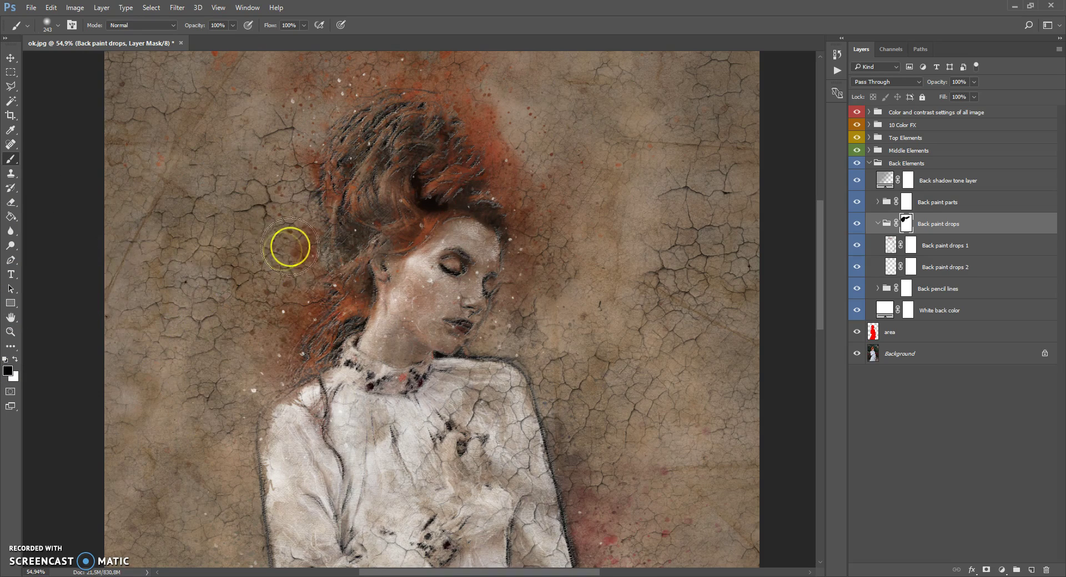
scroll(290, 245, down, 3)
scroll(290, 248, up, 1)
scroll(277, 209, up, 5)
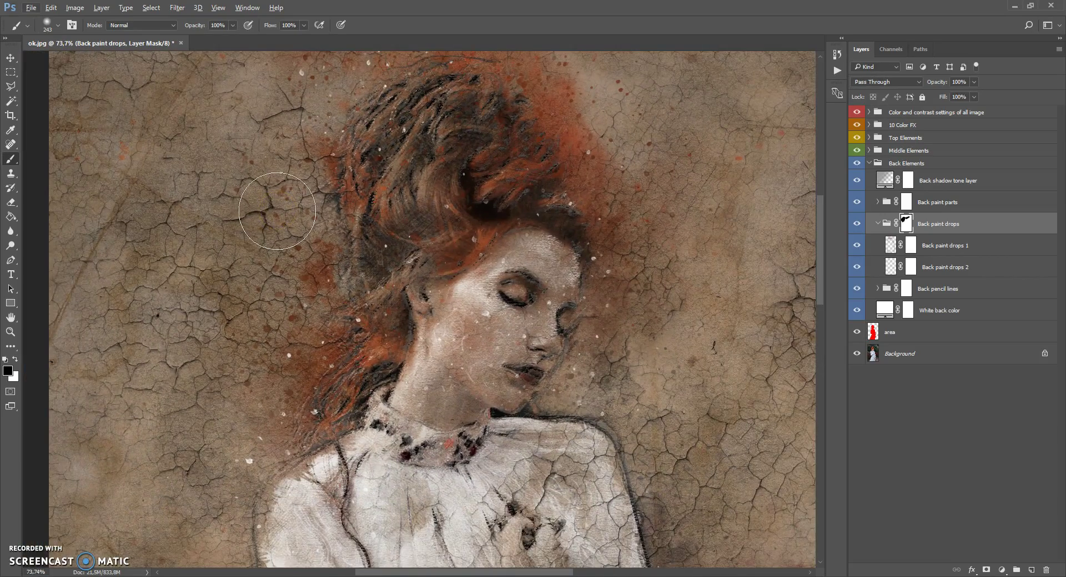
Brush white on the Back paint drops group mask to bring back the drops beside the hair, and check the whole image
click(15, 360)
mouse_move(338, 293)
mouse_down()
mouse_move(174, 376)
mouse_move(119, 262)
mouse_move(47, 328)
mouse_move(328, 81)
mouse_up()
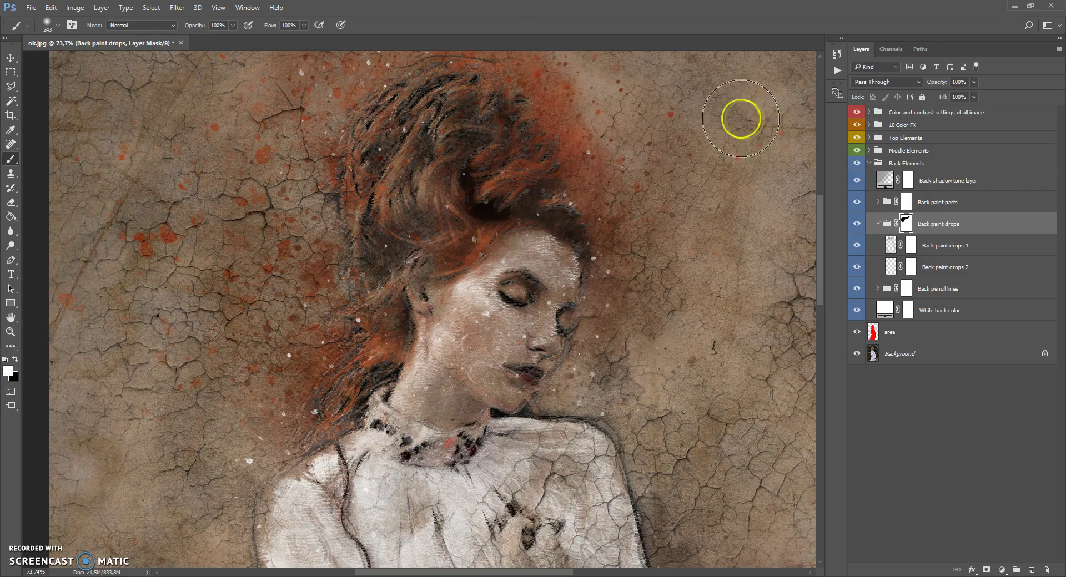
scroll(571, 202, down, 3)
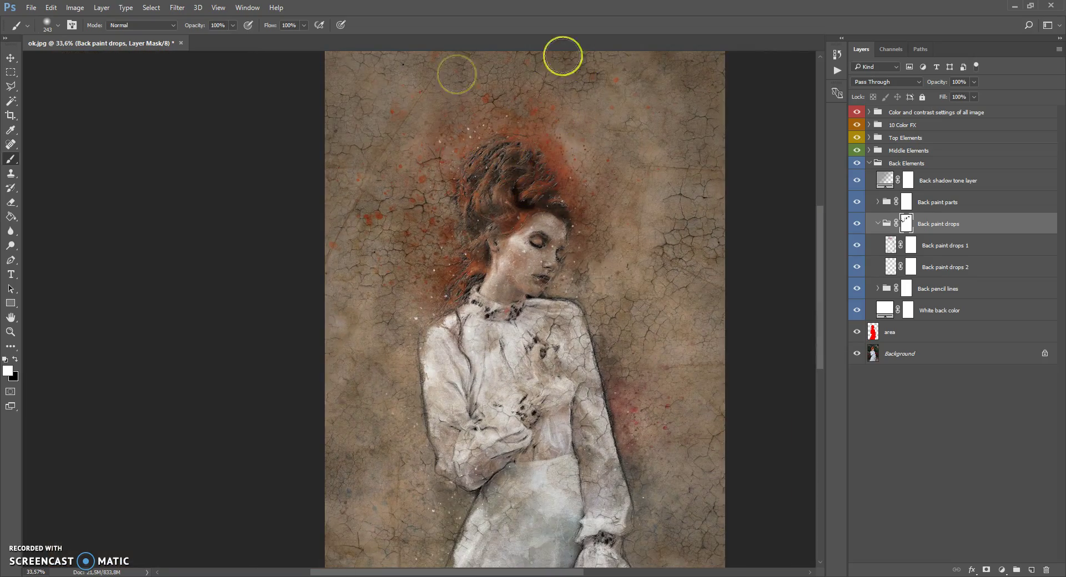
scroll(561, 142, up, 5)
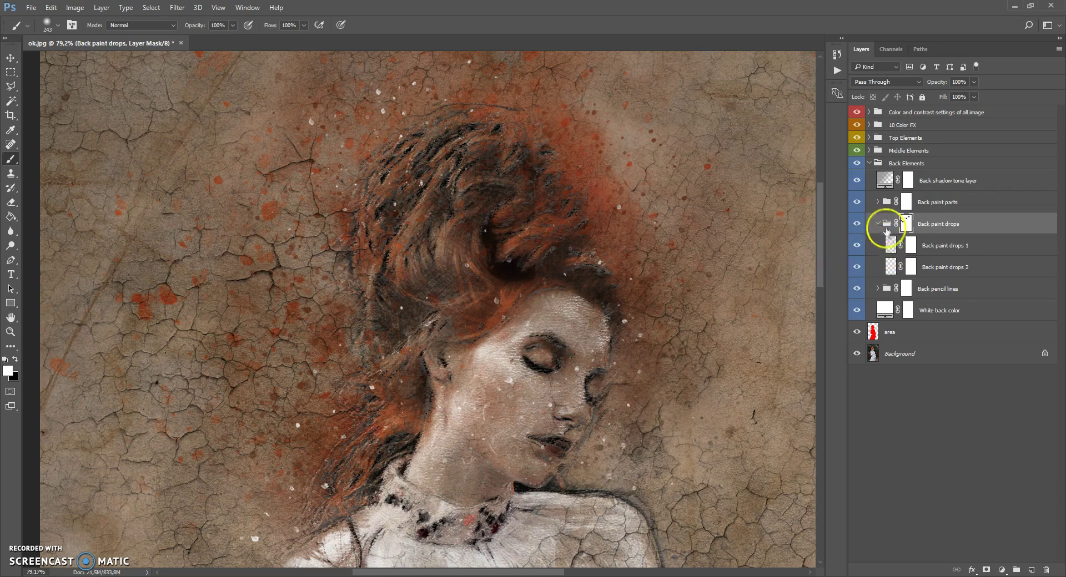
Compare the image with the Back paint drops 1 and Back paint drops 2 layers hidden and shown
click(910, 247)
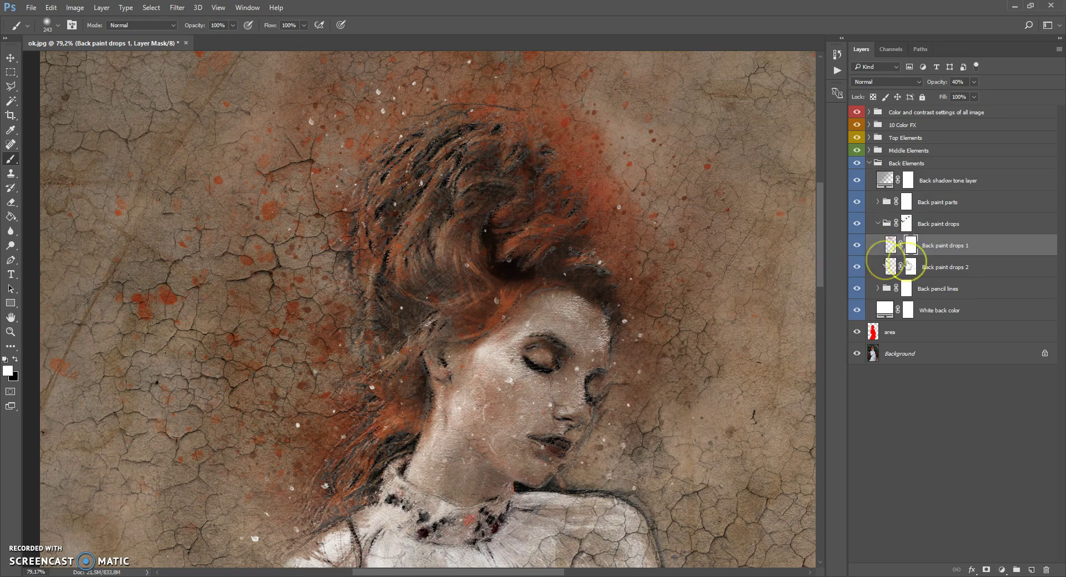
click(856, 247)
click(856, 246)
click(857, 268)
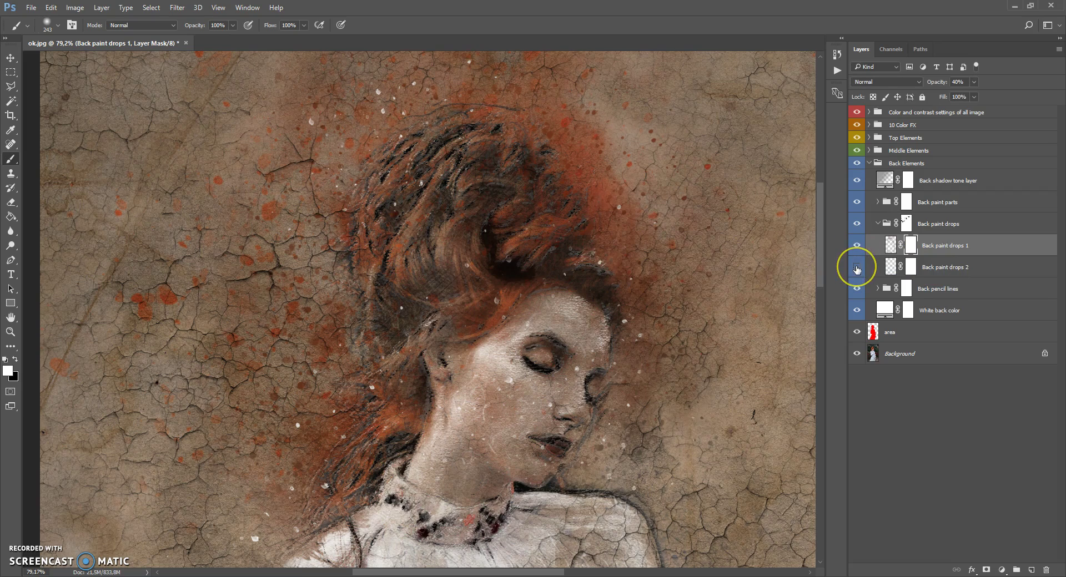
On the Back paint drops 2 mask, hide the drops beside the hair with black, restore them with white, and collapse the group
click(910, 267)
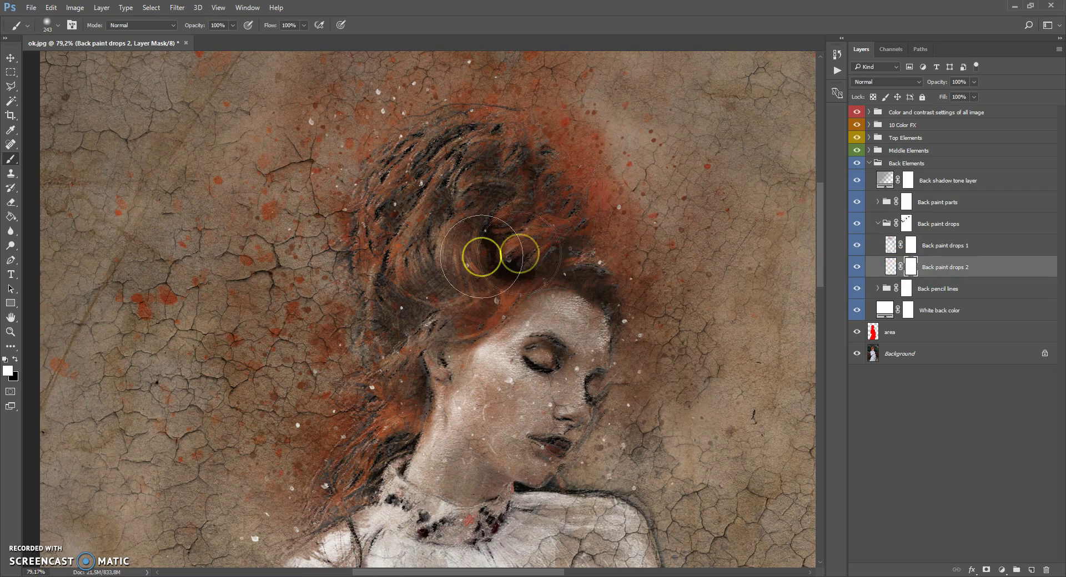
click(15, 359)
mouse_move(249, 273)
mouse_down()
mouse_move(296, 172)
mouse_move(227, 175)
mouse_move(189, 221)
mouse_move(286, 350)
mouse_move(268, 376)
mouse_move(102, 378)
mouse_up()
click(15, 359)
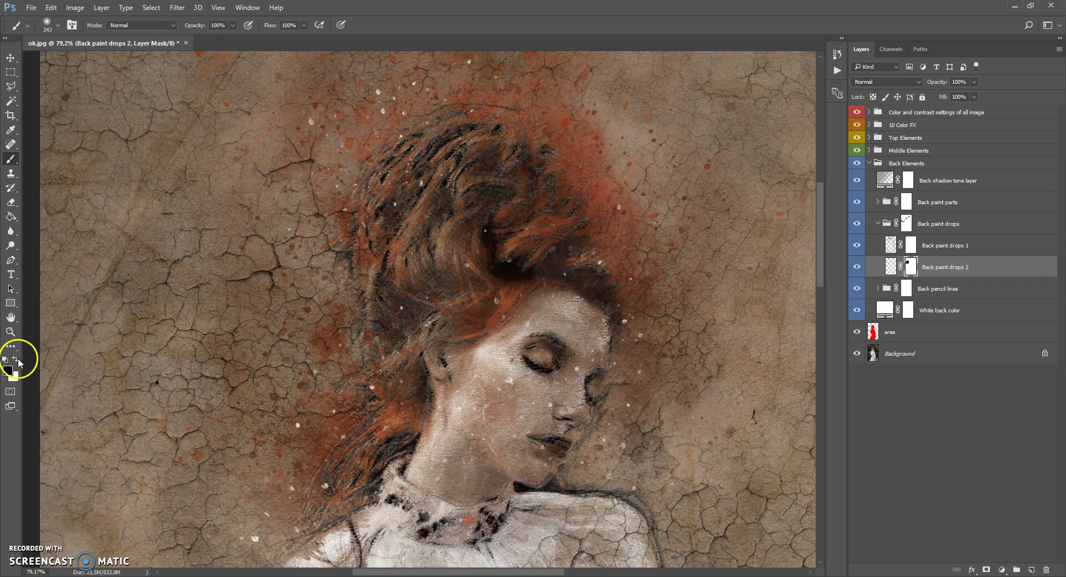
mouse_move(250, 339)
mouse_down()
mouse_move(208, 381)
mouse_move(152, 181)
mouse_move(139, 312)
mouse_move(239, 99)
mouse_move(83, 226)
mouse_move(138, 245)
mouse_move(198, 431)
mouse_move(253, 374)
mouse_up()
scroll(312, 282, down, 5)
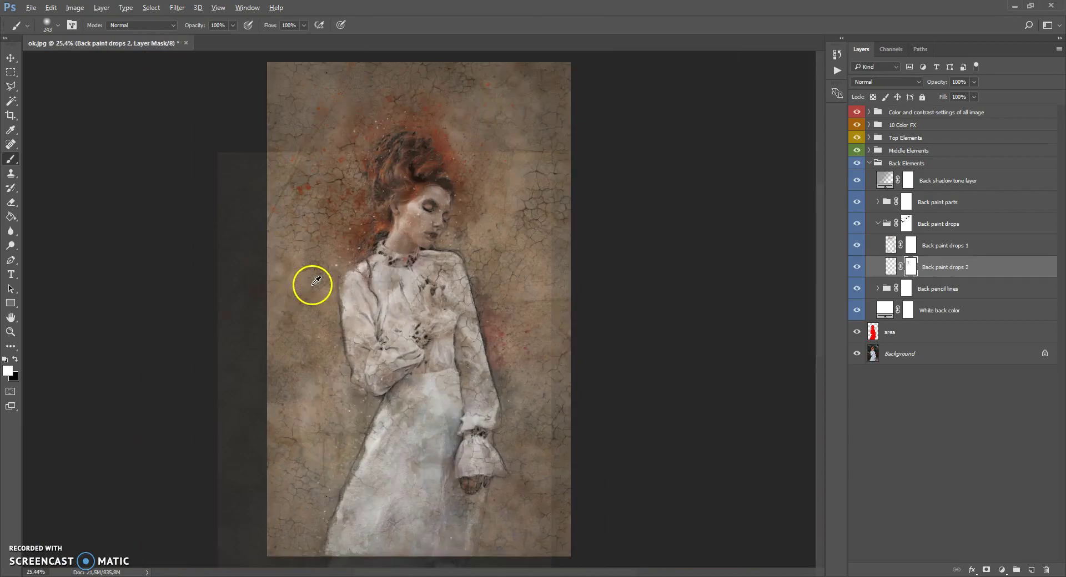
click(877, 223)
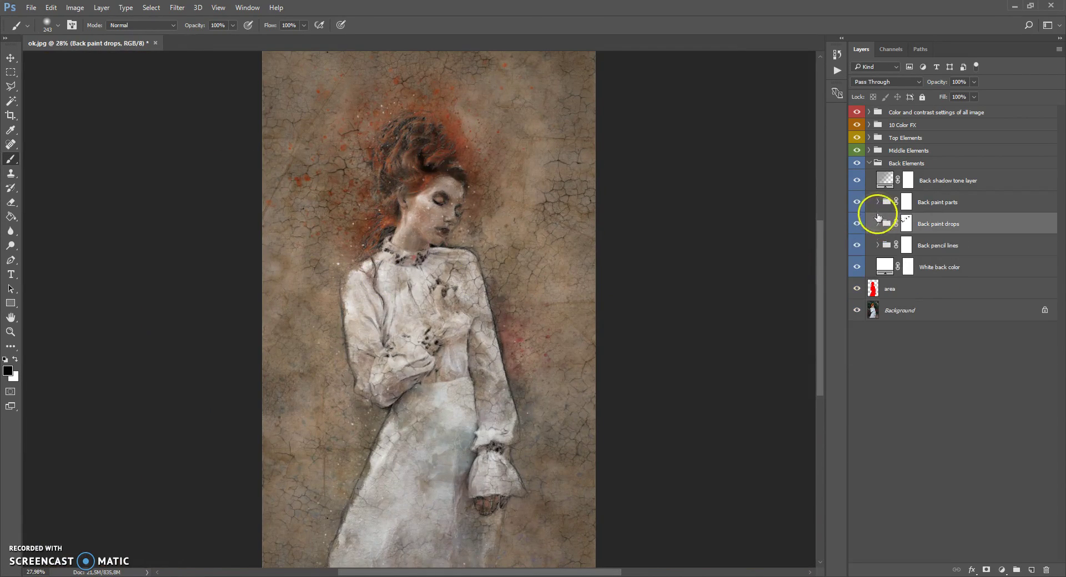
Compare the image with the Back shadow tone layer hidden and shown, look at its opacity setting, and collapse Back Elements
click(885, 183)
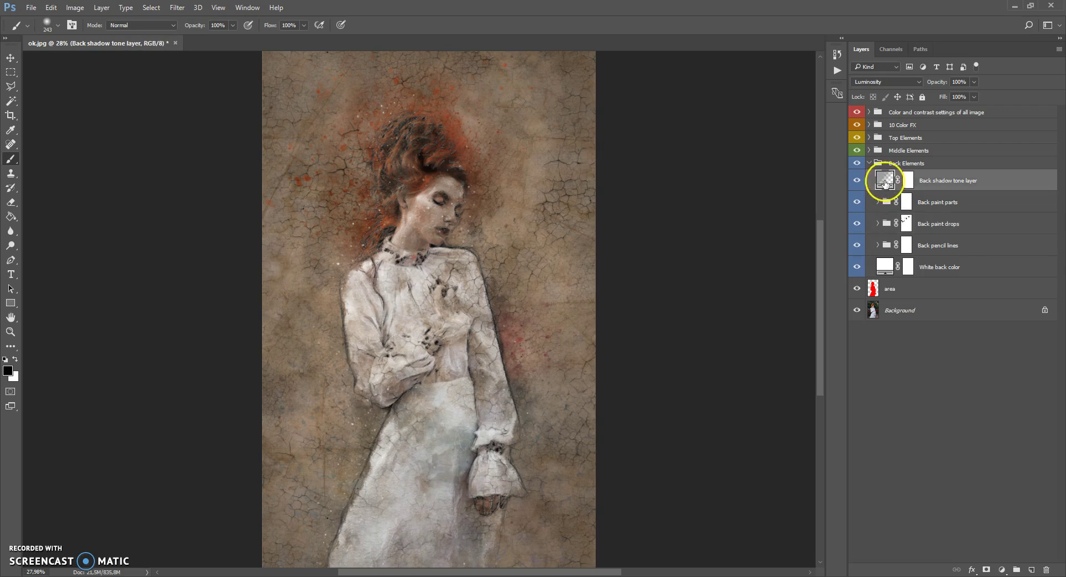
click(857, 181)
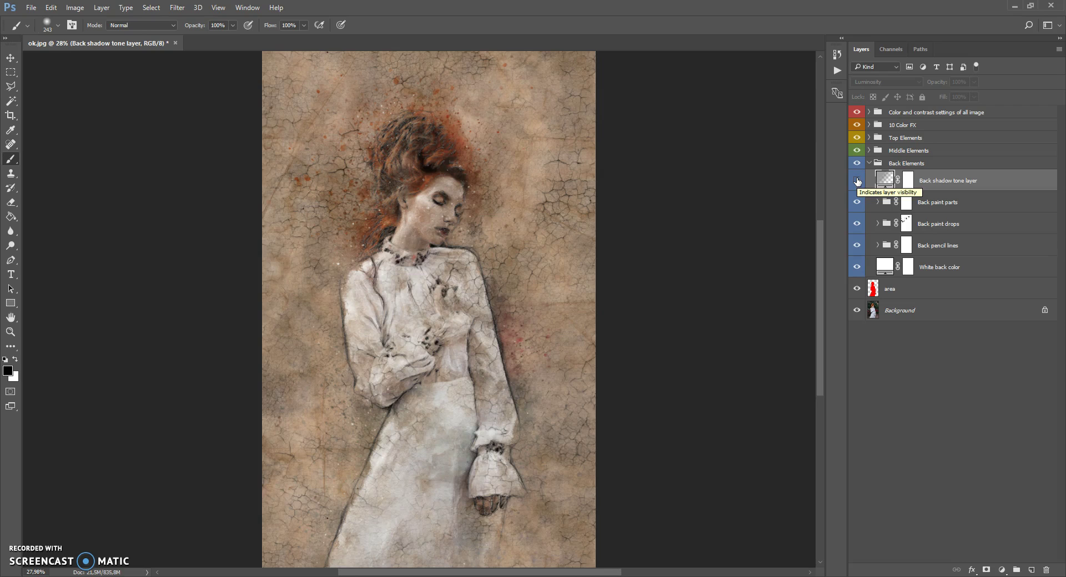
click(857, 181)
click(857, 180)
click(857, 181)
click(975, 86)
drag(976, 95, 1011, 98)
click(870, 167)
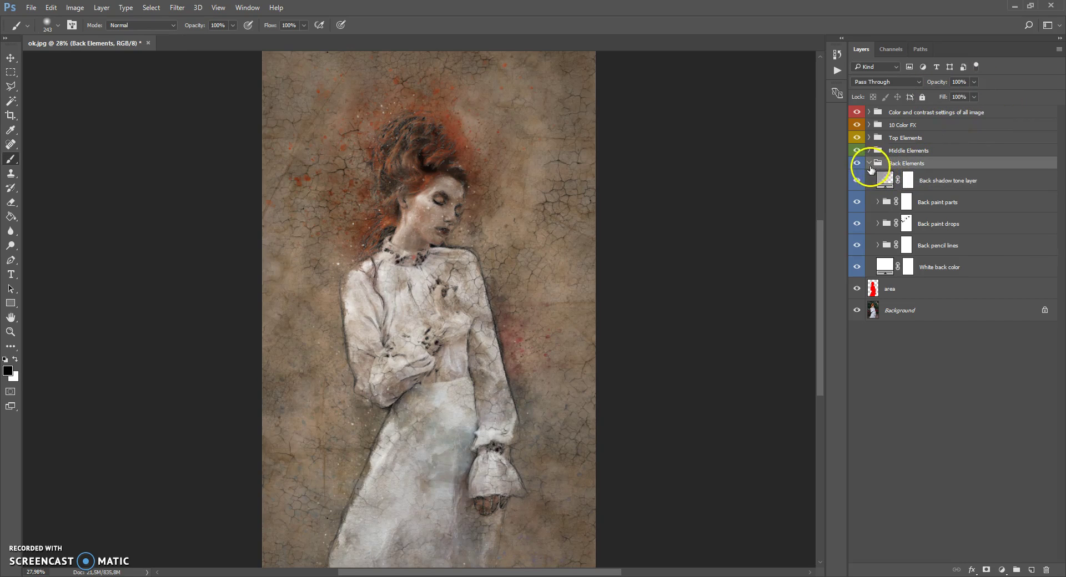
click(869, 164)
Expand Middle Elements and compare the woman's face and hair with the Middle pencil lines group hidden and shown
click(876, 153)
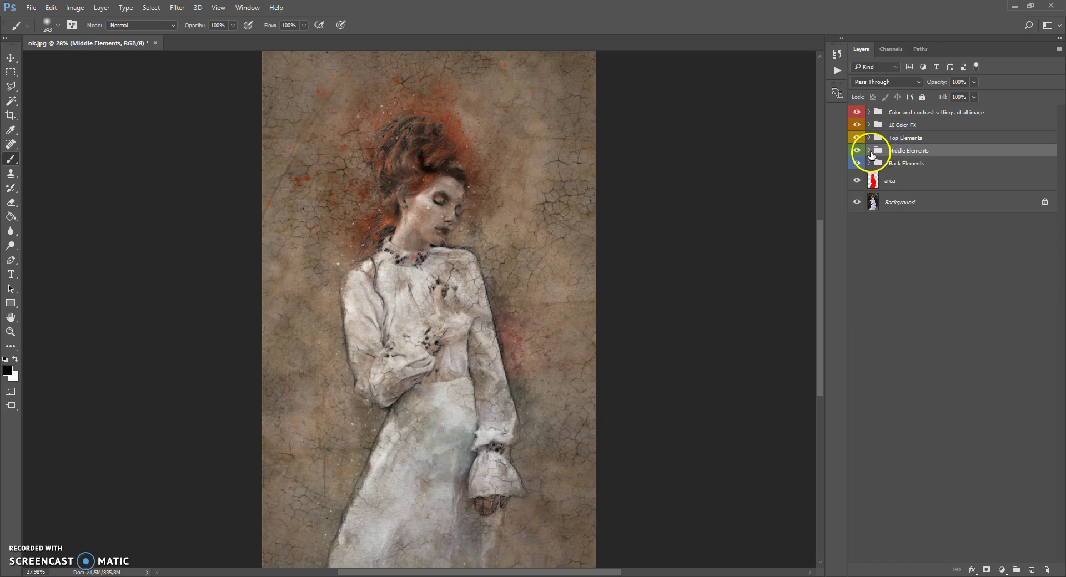
click(869, 151)
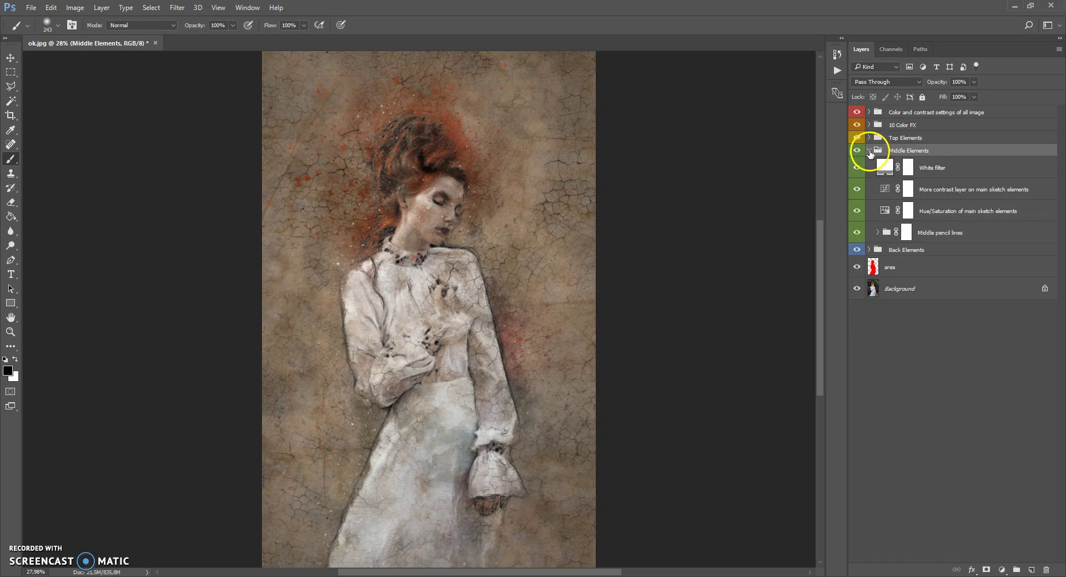
click(887, 235)
click(856, 232)
click(856, 232)
key(x)
scroll(414, 117, up, 10)
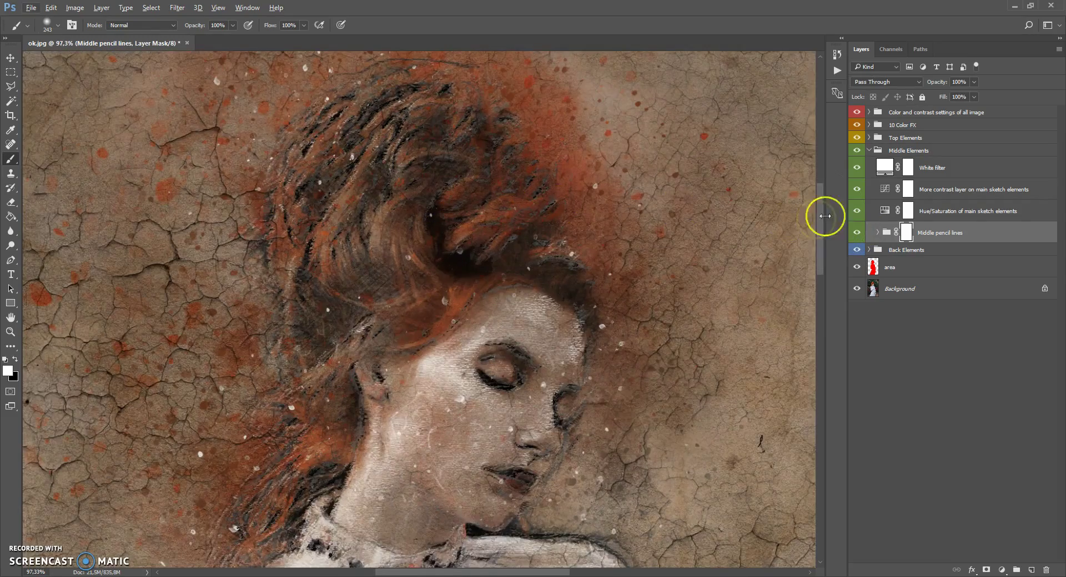
click(857, 233)
click(856, 232)
scroll(637, 240, down, 2)
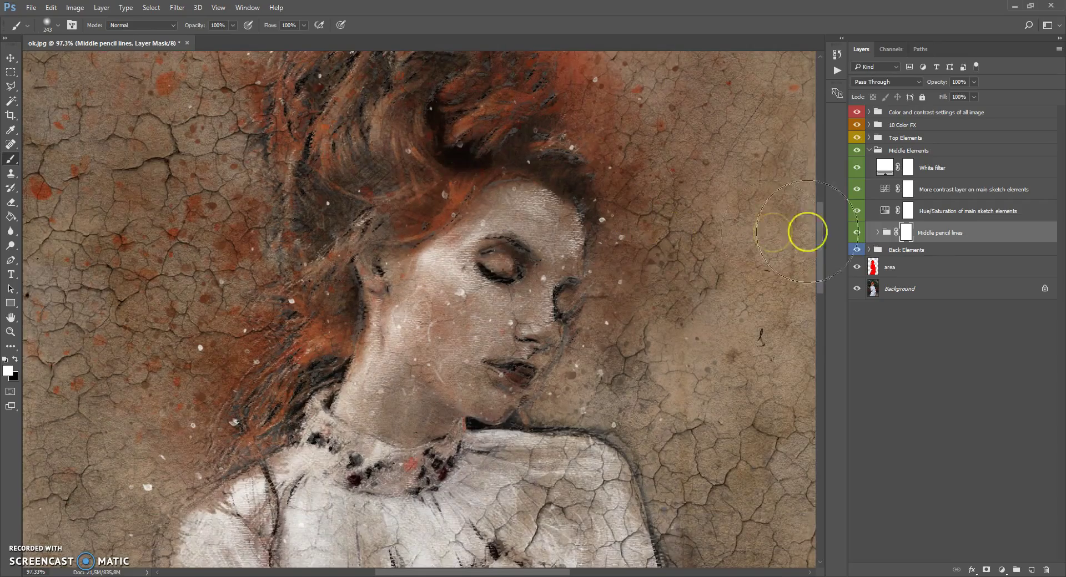
Expand the Middle pencil lines group and go through the layer masks of Middle pencil lines 1 to 6
click(878, 232)
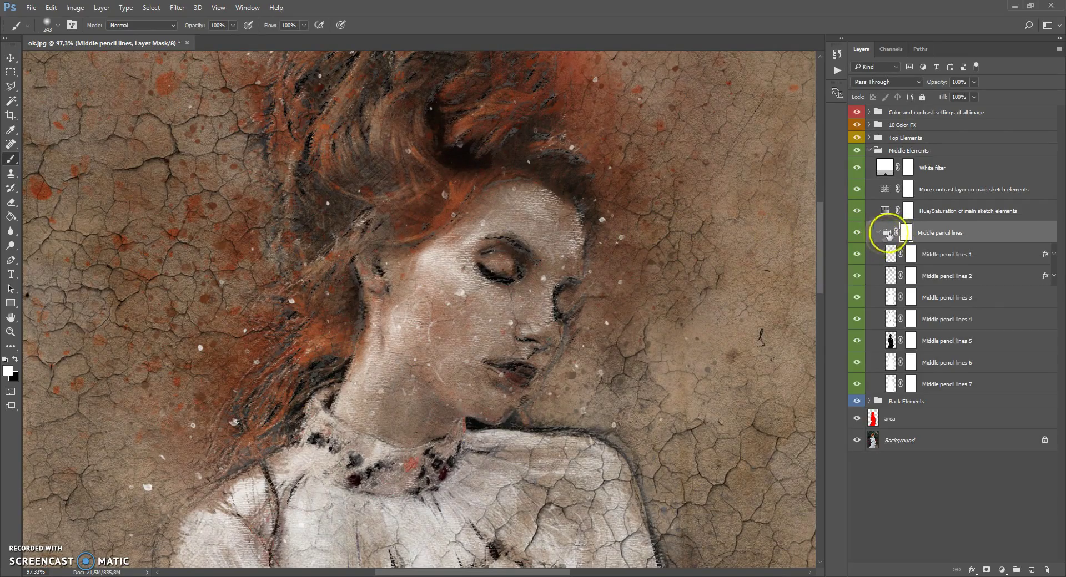
click(911, 256)
click(911, 275)
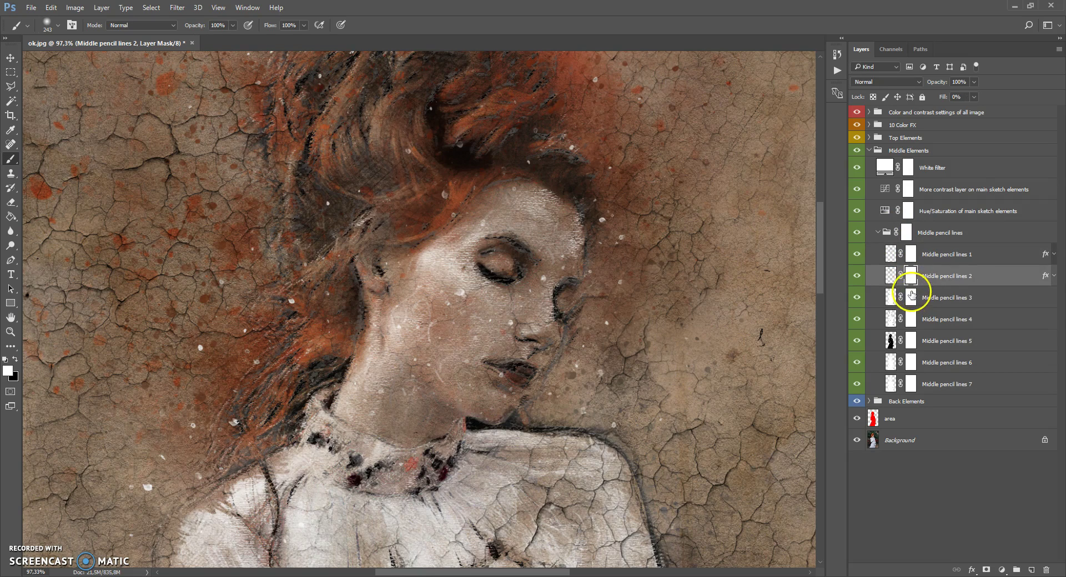
click(910, 298)
click(910, 319)
click(910, 342)
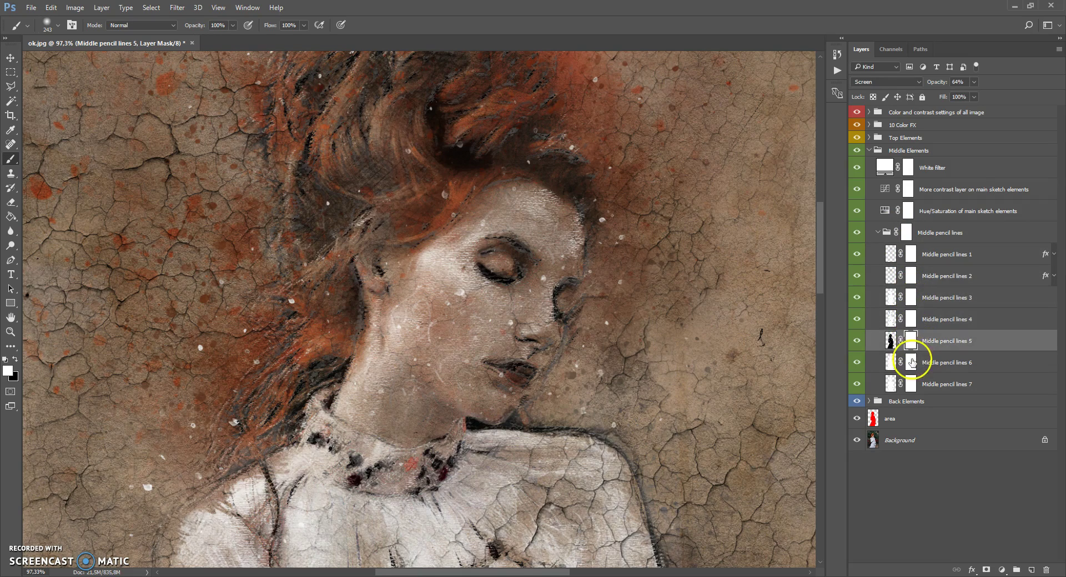
click(911, 363)
On the Middle pencil lines group mask, hide face and hair lines with black, restore them with white, and collapse the group
click(906, 235)
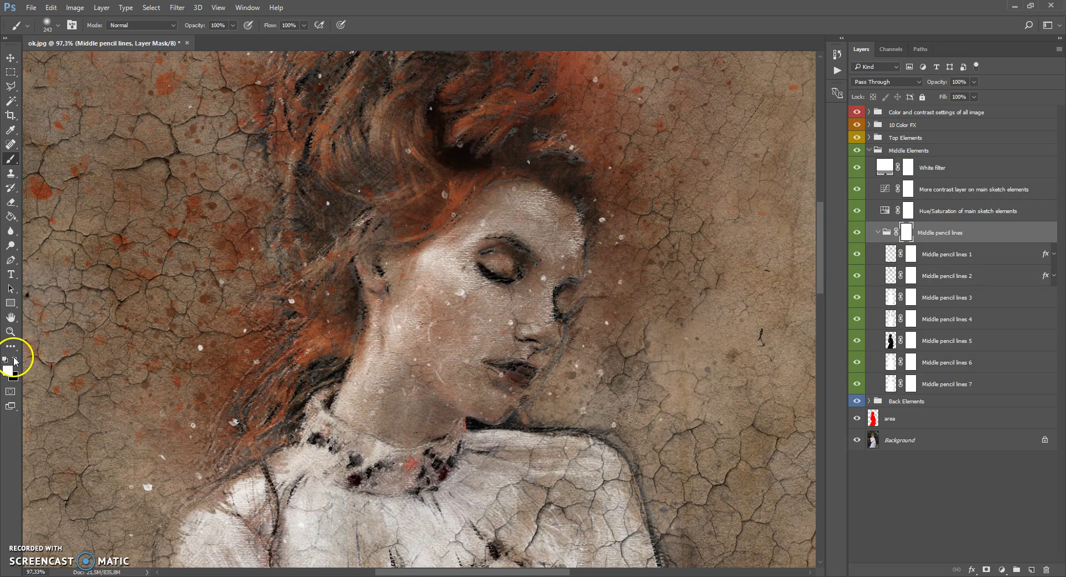
mouse_move(399, 266)
mouse_down()
mouse_move(513, 233)
mouse_move(562, 233)
mouse_move(543, 311)
mouse_up()
drag(310, 333, 287, 364)
drag(509, 157, 565, 158)
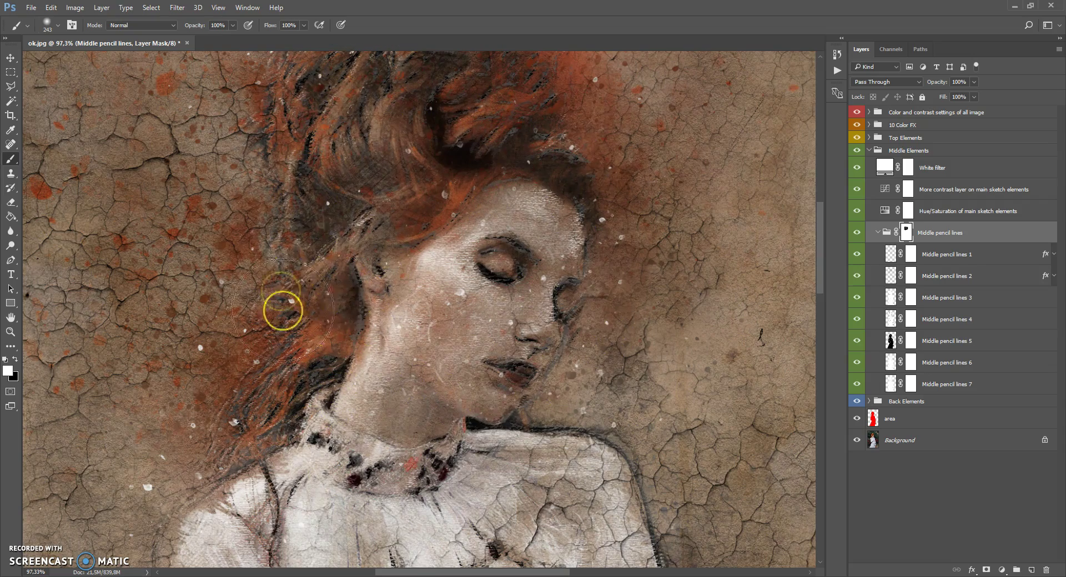
scroll(371, 185, down, 10)
scroll(378, 183, up, 1)
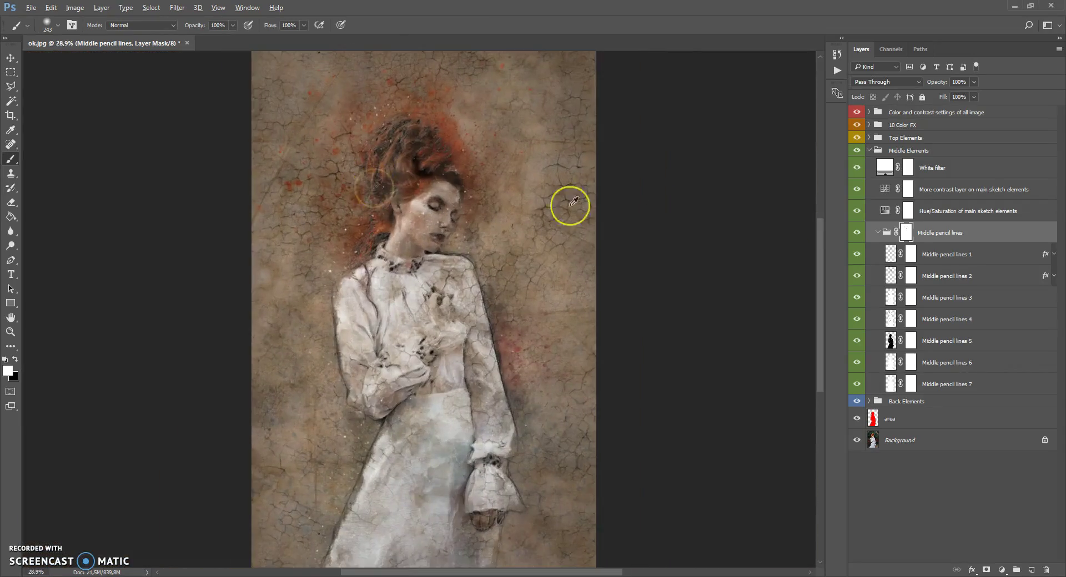
click(877, 233)
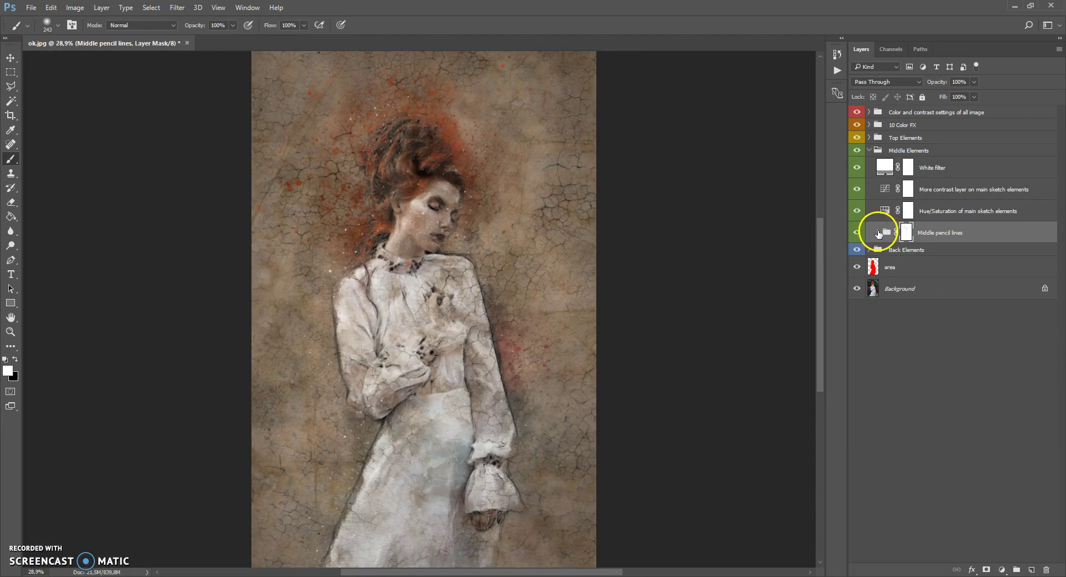
Inspect the Hue/Saturation, More contrast and White filter layers of the Middle Elements group
click(899, 151)
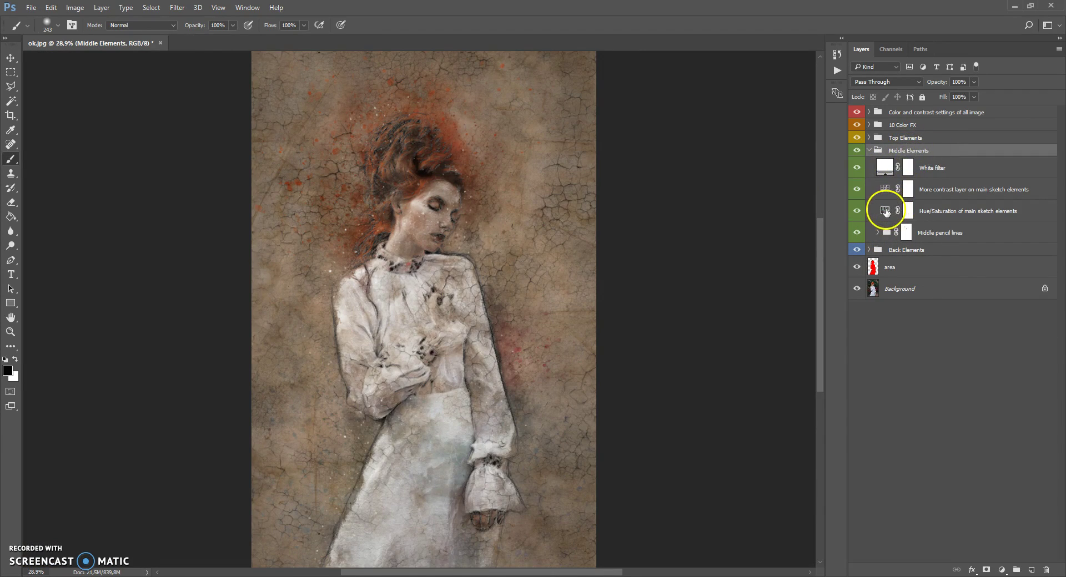
click(886, 212)
click(886, 190)
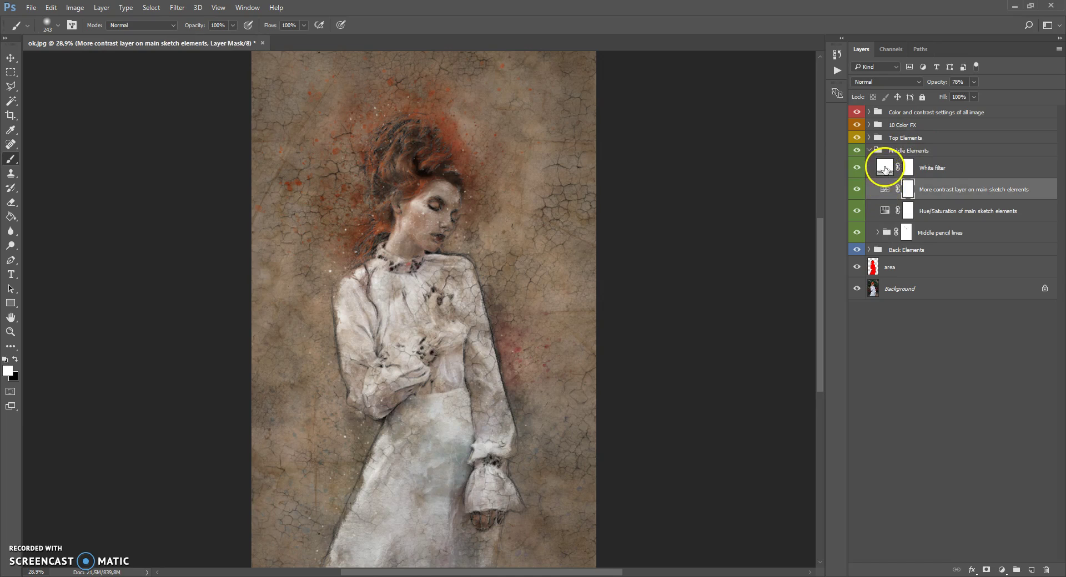
click(886, 168)
click(884, 211)
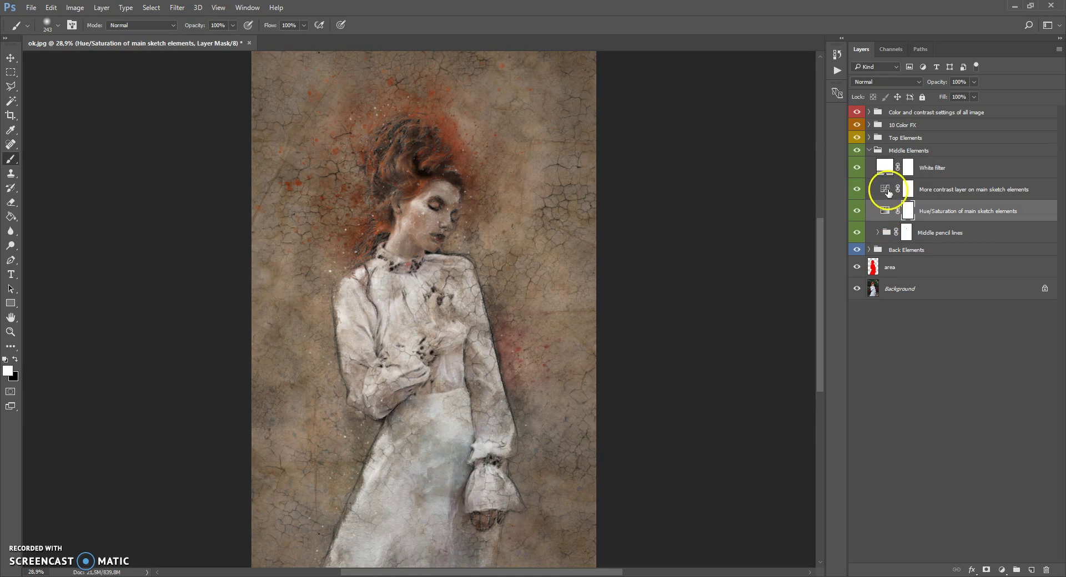
click(885, 170)
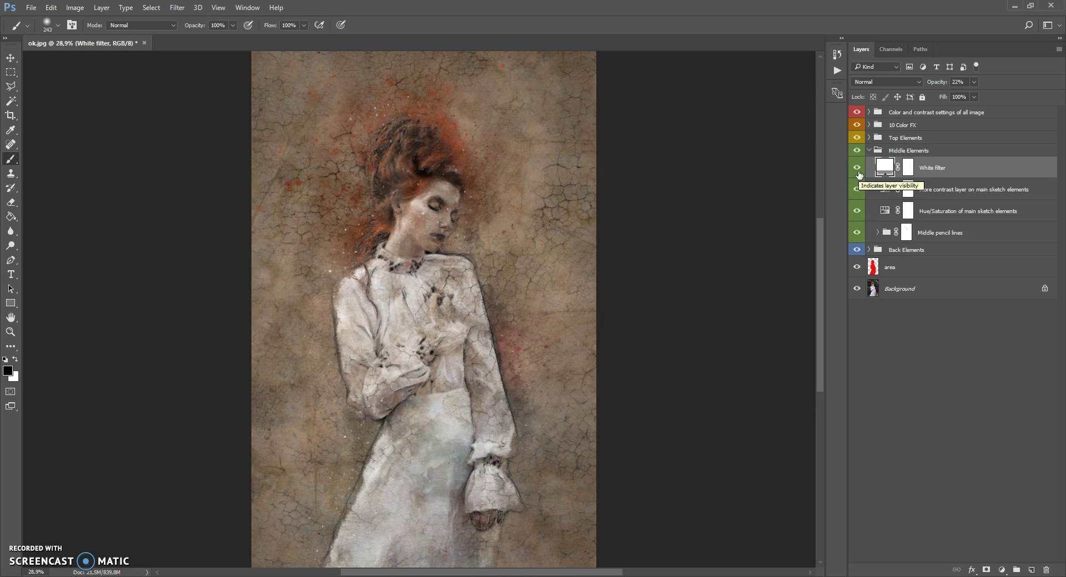
click(858, 189)
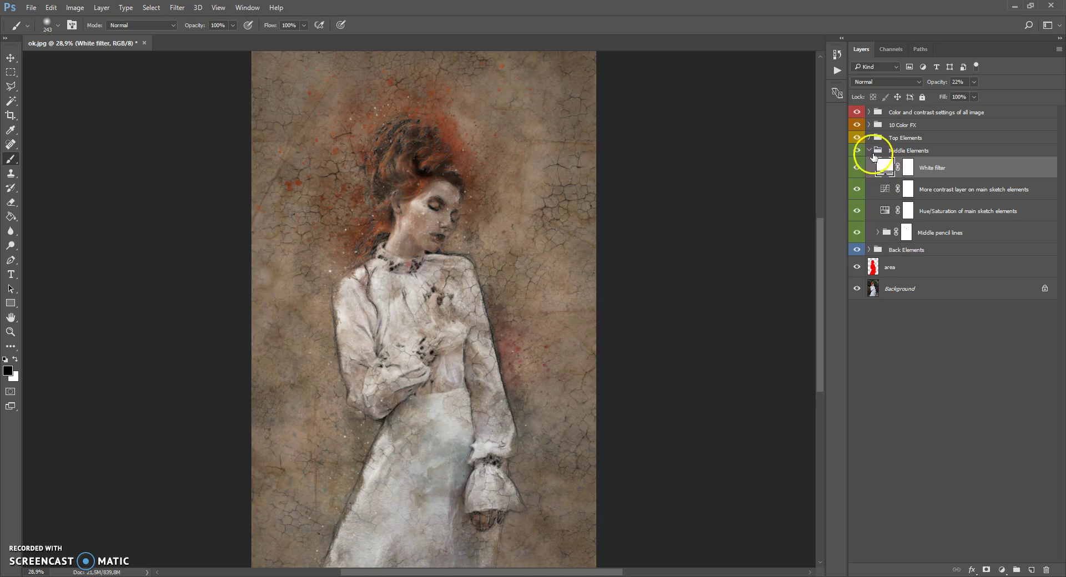
Collapse Middle Elements and expand the Top Elements group to view its layers and subgroups
click(870, 150)
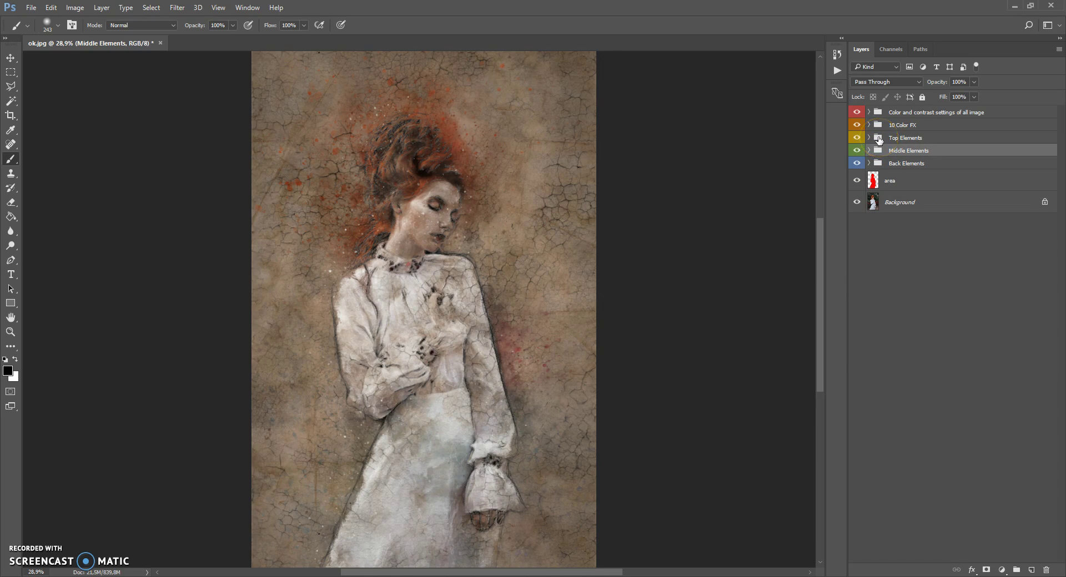
click(877, 140)
click(869, 139)
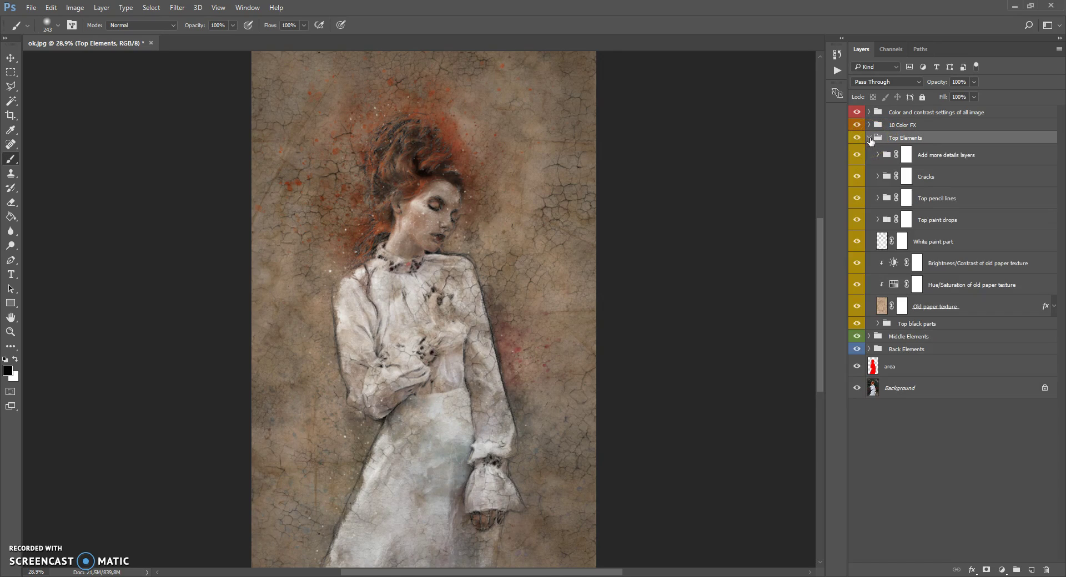
Select the Old paper texture layer and toggle its visibility off and on to compare its effect
click(882, 305)
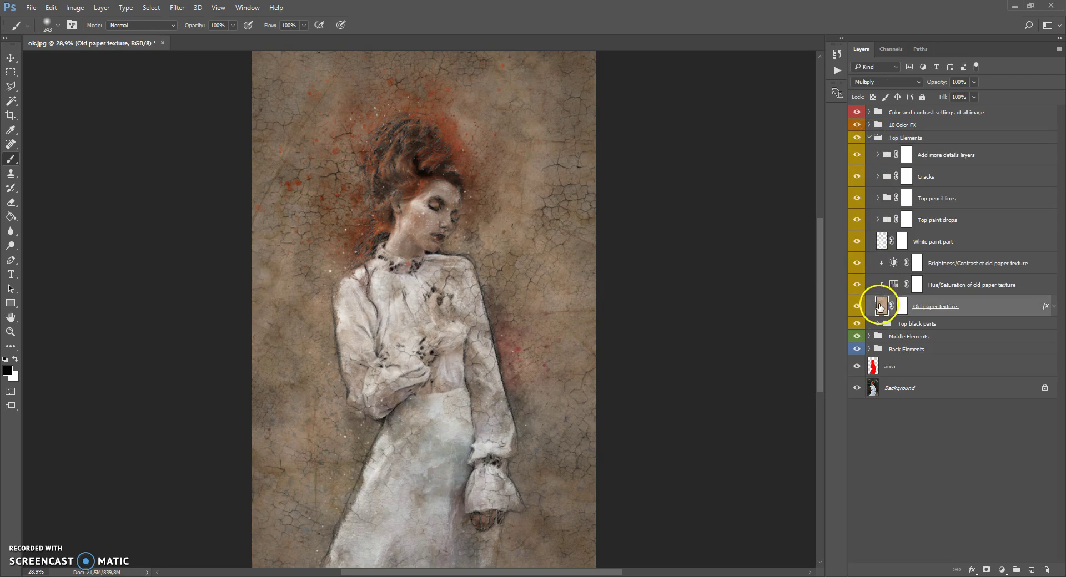
click(857, 307)
click(857, 307)
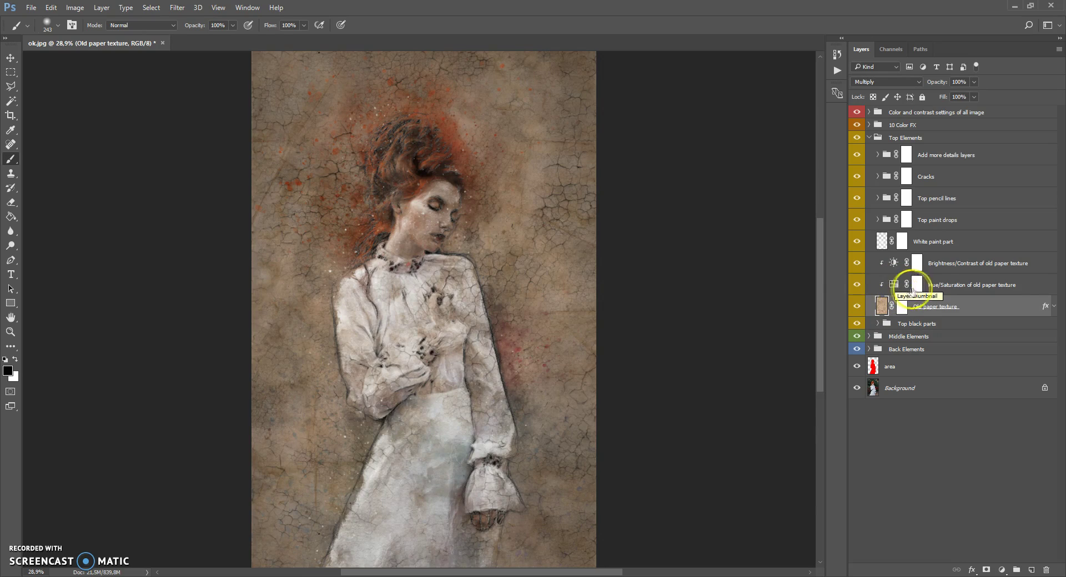
Open the Hue/Saturation of old paper texture adjustment, try its sliders, and close its properties
click(917, 284)
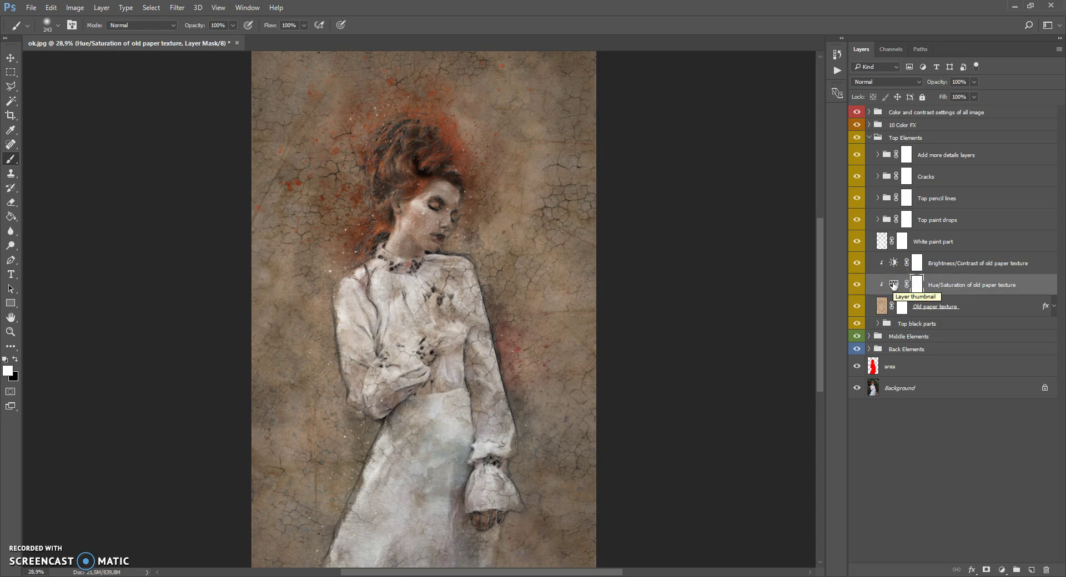
double_click(893, 284)
drag(730, 166, 729, 191)
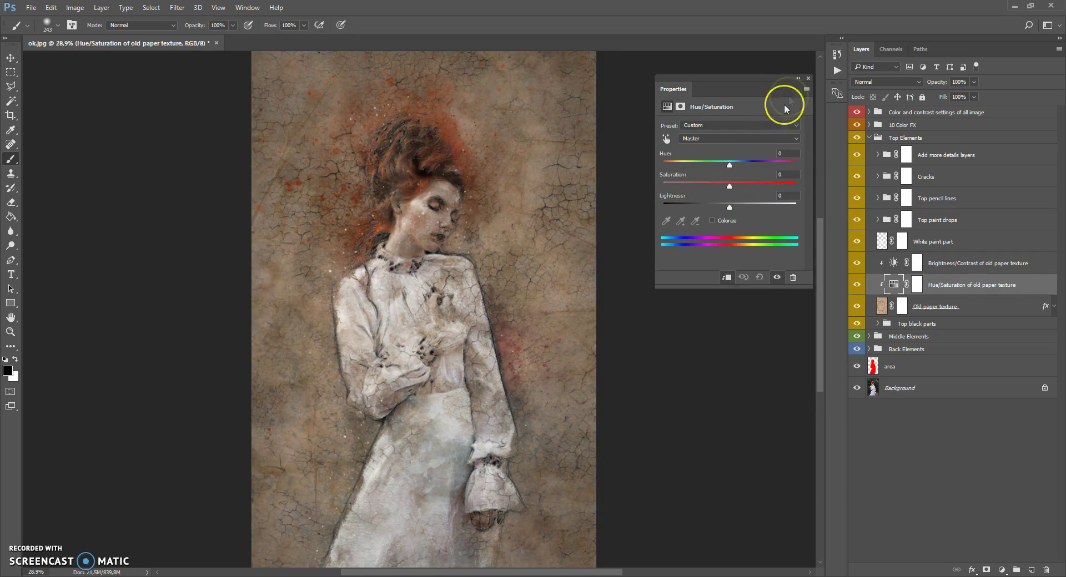
click(808, 82)
Open the Brightness/Contrast of old paper texture adjustment, try its brightness and contrast sliders, and close its properties
click(896, 266)
key(x)
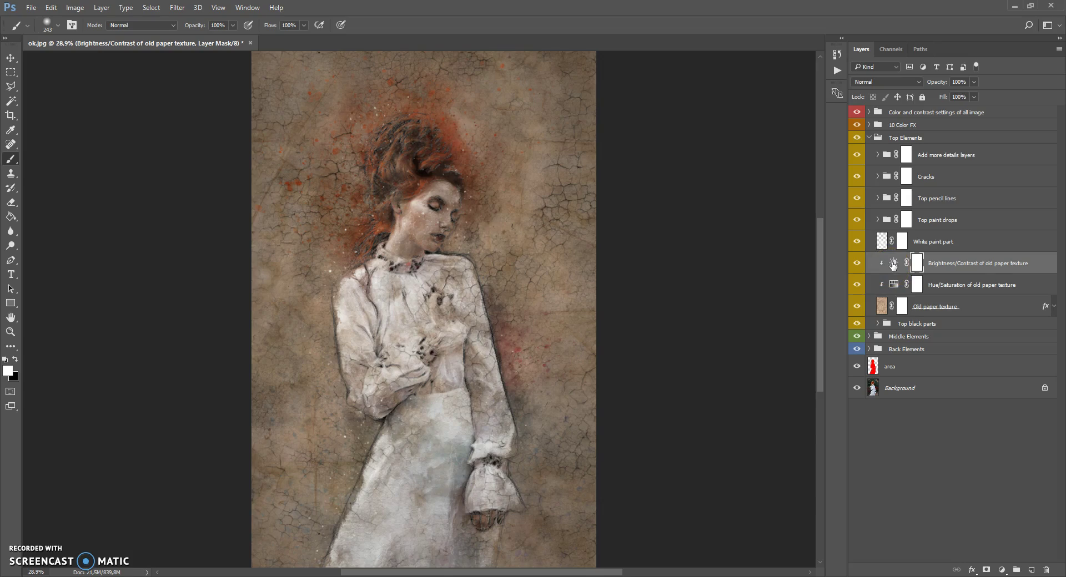
double_click(892, 264)
drag(722, 152, 730, 180)
click(808, 79)
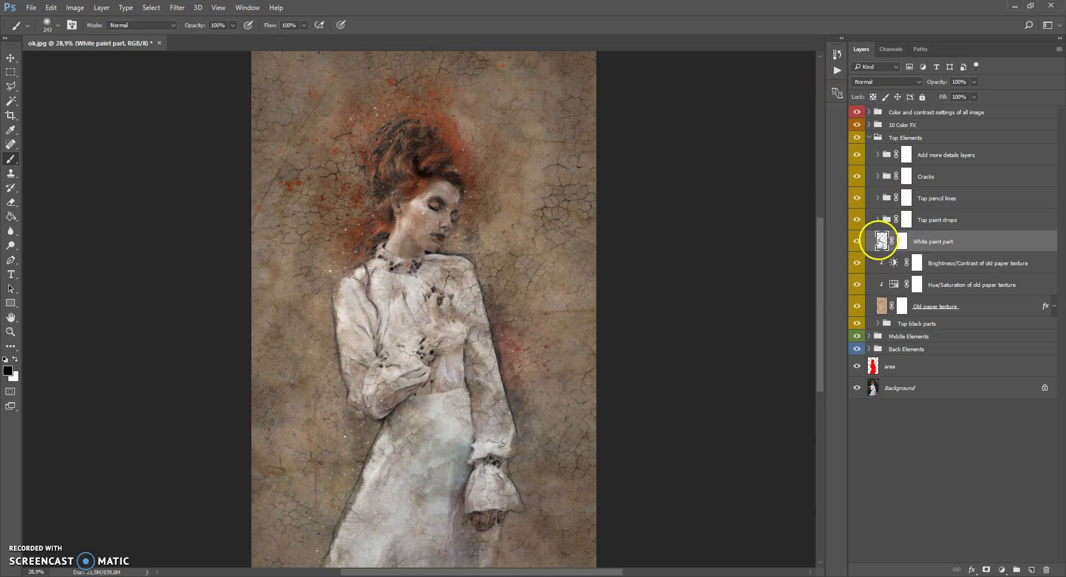
Toggle the White paint part layer's visibility off and on to compare its effect
click(857, 243)
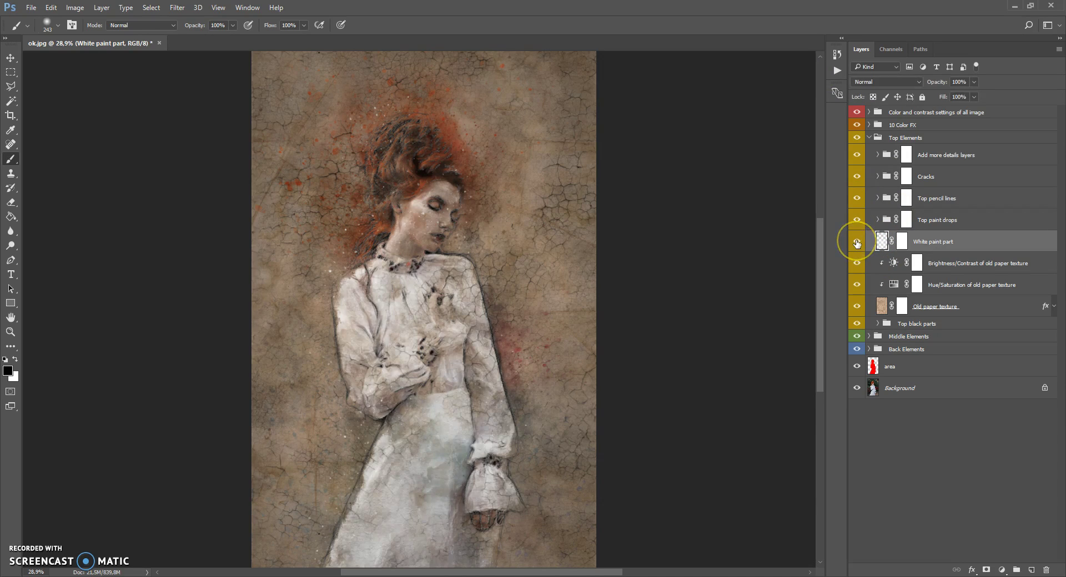
click(856, 243)
click(857, 242)
click(856, 243)
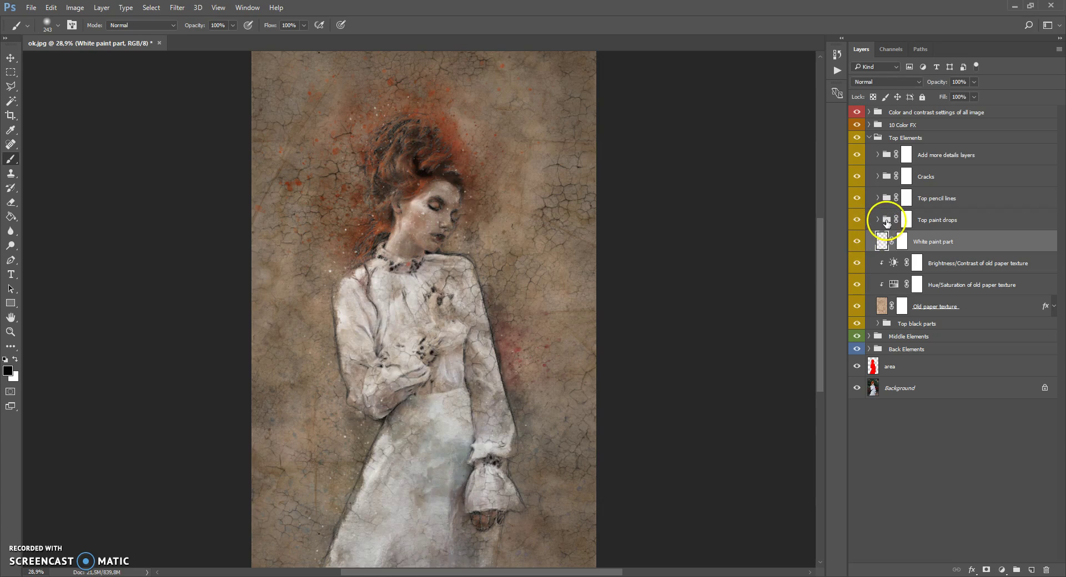
Select the Top paint drops, Top pencil lines and Cracks groups in turn and toggle their visibility to compare
click(887, 222)
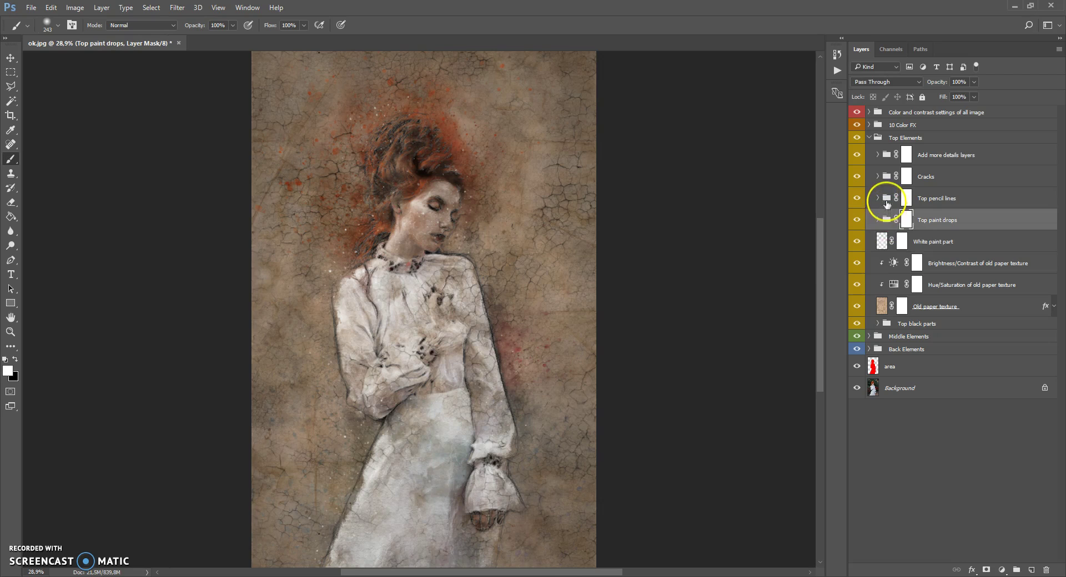
click(887, 204)
click(886, 180)
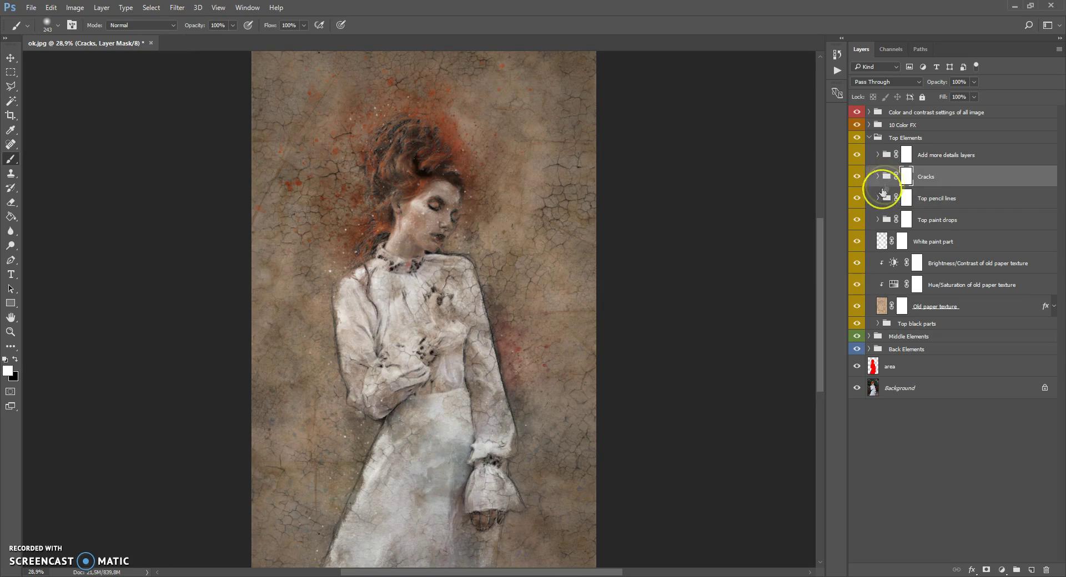
click(856, 177)
click(857, 176)
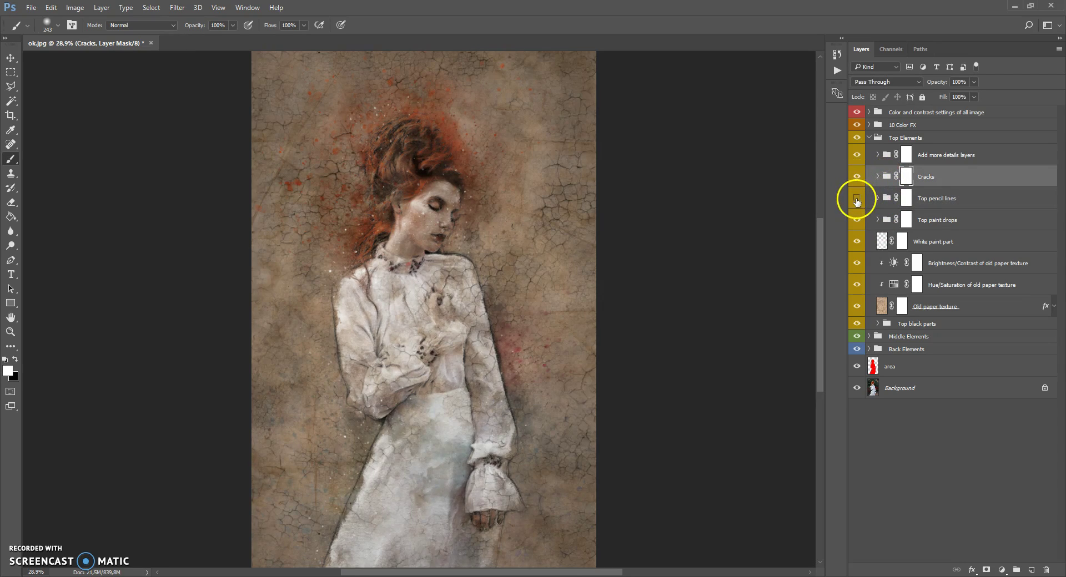
click(856, 221)
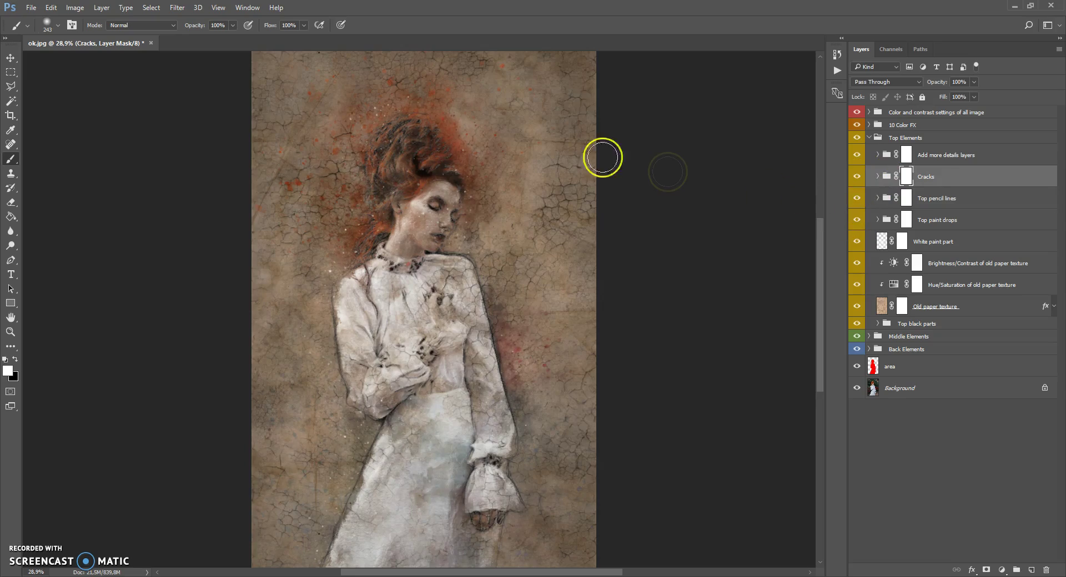
On the Cracks group mask, hide the cracks over the blouse with black, then paint them back with white
scroll(450, 100, up, 4)
scroll(388, 456, up, 1)
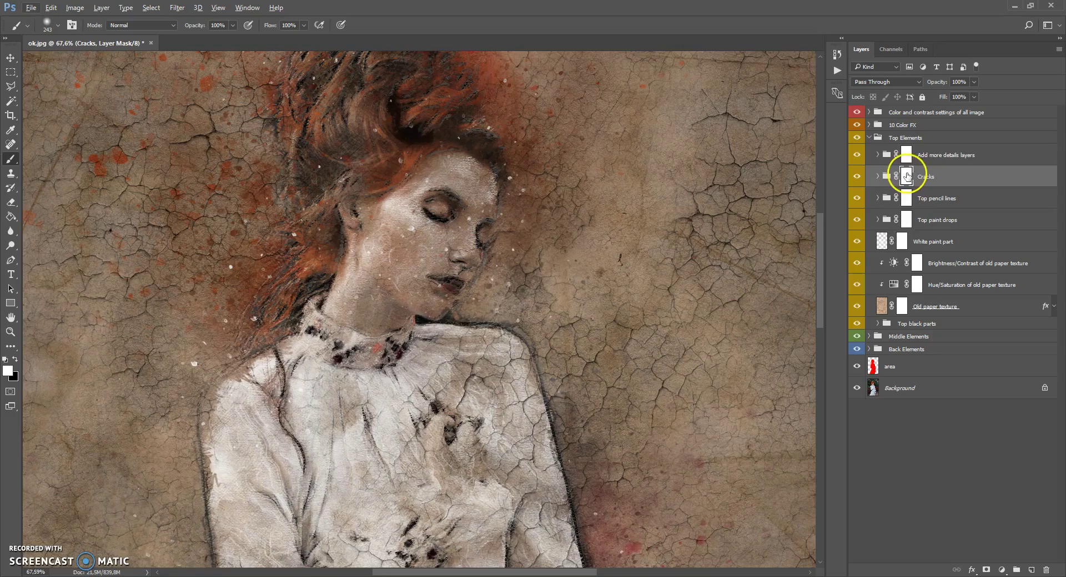
scroll(491, 286, down, 3)
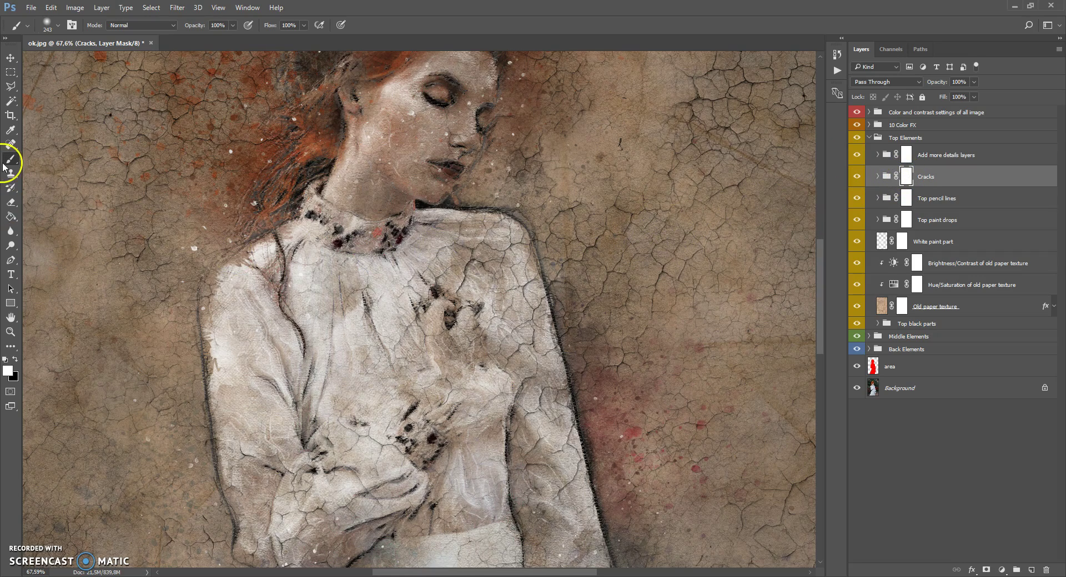
click(14, 360)
mouse_move(436, 272)
mouse_down()
mouse_move(491, 262)
mouse_move(468, 257)
mouse_move(507, 315)
mouse_move(547, 451)
mouse_move(534, 438)
mouse_move(536, 481)
mouse_move(433, 389)
mouse_move(414, 468)
mouse_move(358, 501)
mouse_move(362, 479)
mouse_move(322, 518)
mouse_move(289, 528)
mouse_move(482, 522)
mouse_move(526, 535)
mouse_move(532, 496)
mouse_move(541, 516)
mouse_up()
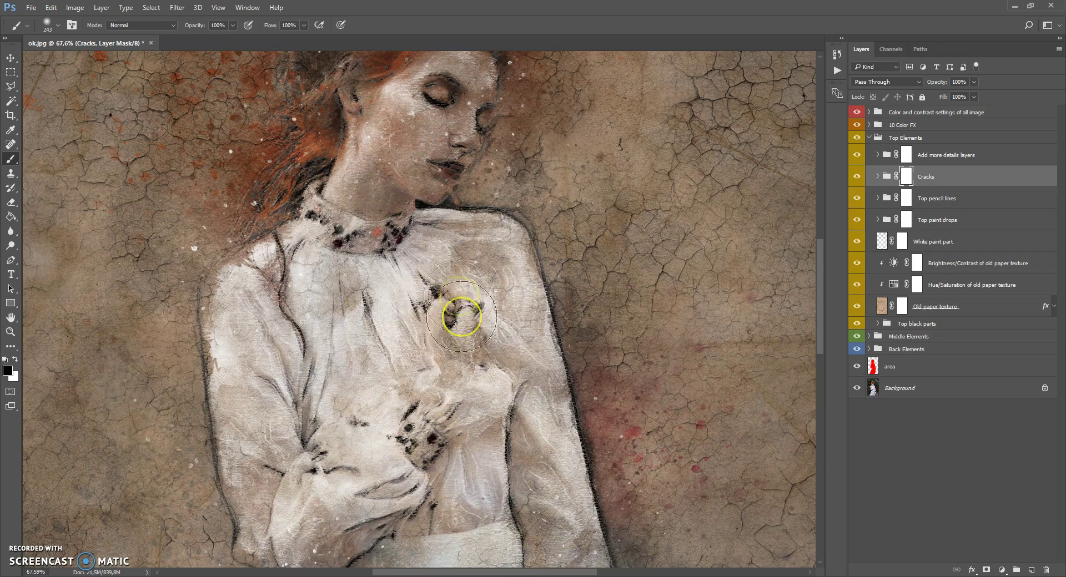
click(15, 360)
mouse_move(491, 310)
mouse_down()
mouse_move(494, 273)
mouse_move(590, 562)
mouse_move(488, 388)
mouse_move(423, 346)
mouse_move(454, 261)
mouse_move(405, 428)
mouse_move(435, 400)
mouse_move(418, 410)
mouse_up()
Expand the Add more details layers group and select the More original details layer for a closer look
scroll(407, 242, down, 5)
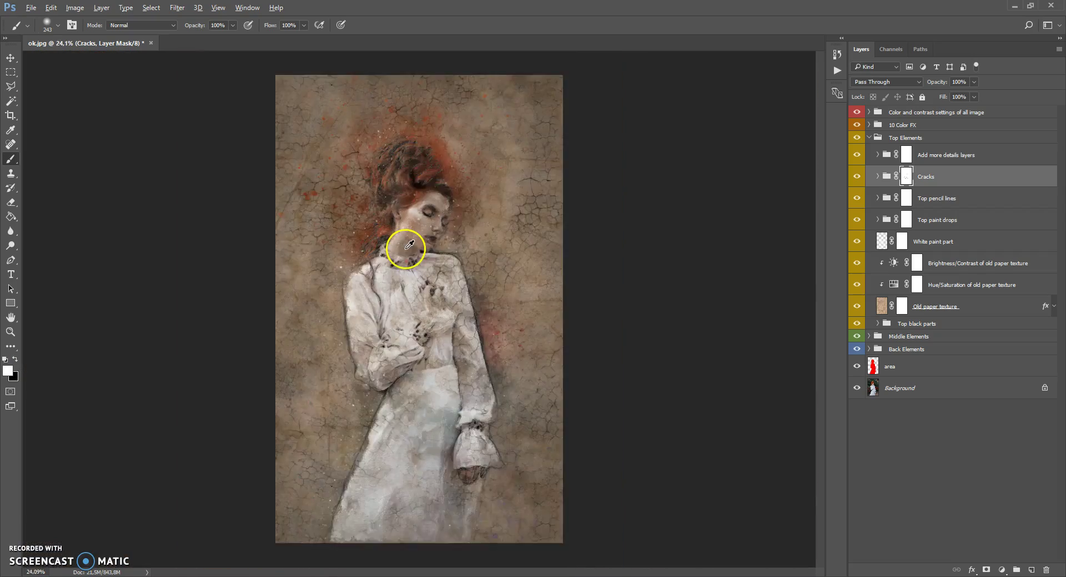
scroll(410, 245, up, 1)
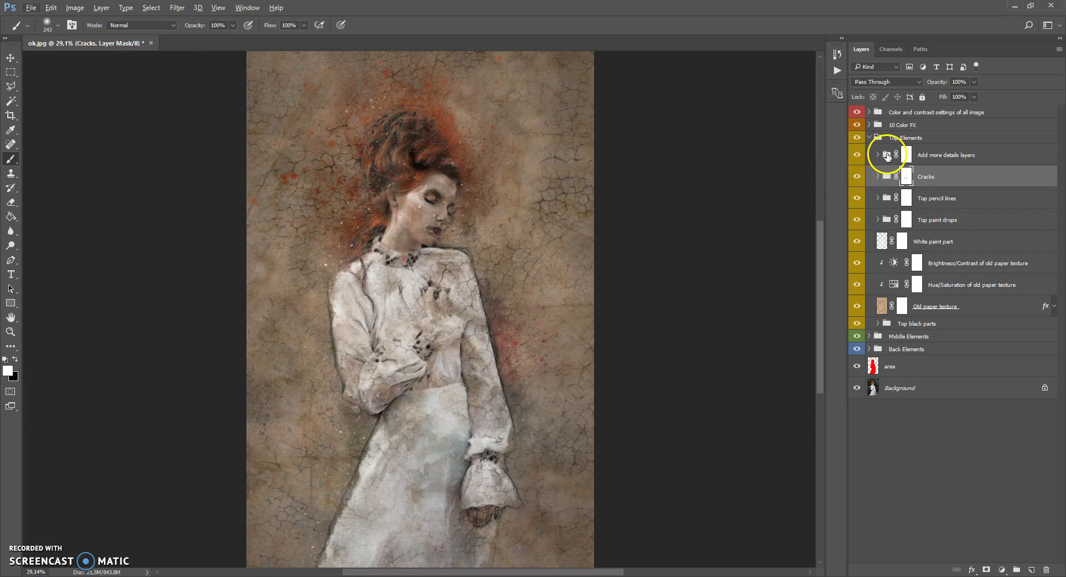
click(886, 157)
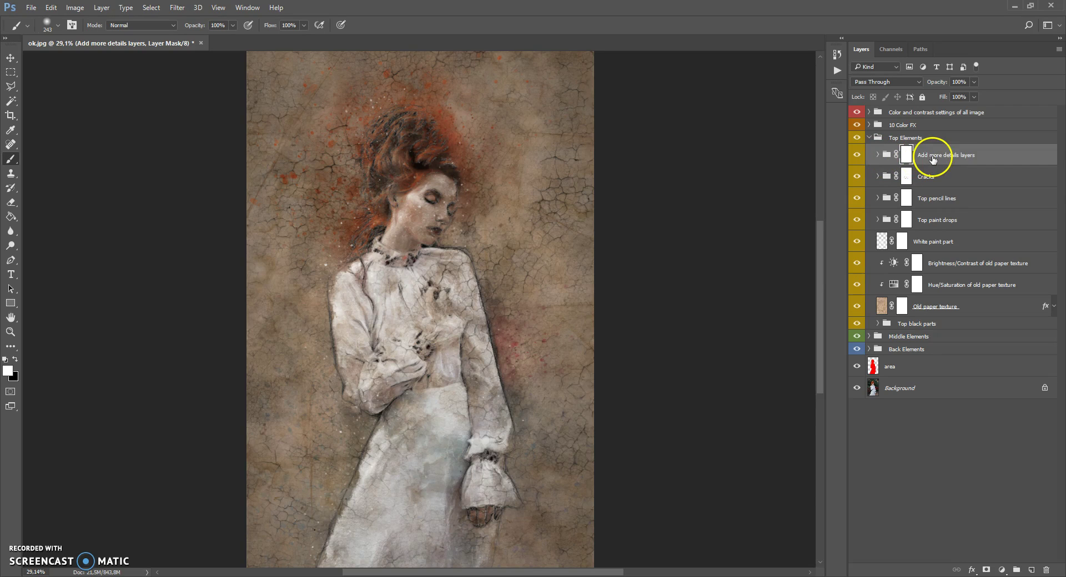
click(878, 155)
click(890, 221)
key(x)
alt+scroll(405, 183, up, 5)
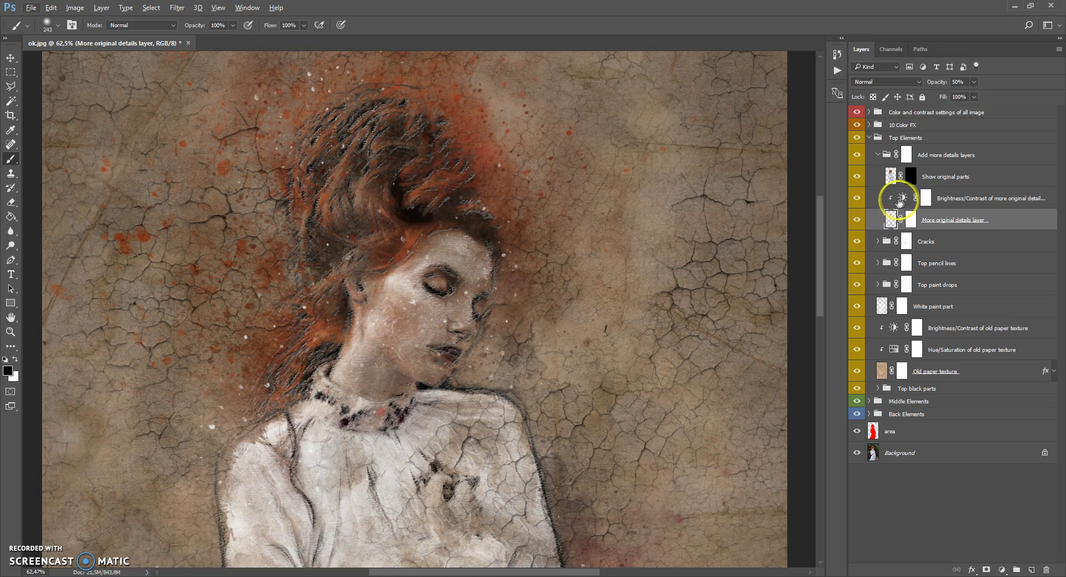
Slightly lower the brightness in the Brightness/Contrast adjustment clipped to the More original details layer
double_click(901, 198)
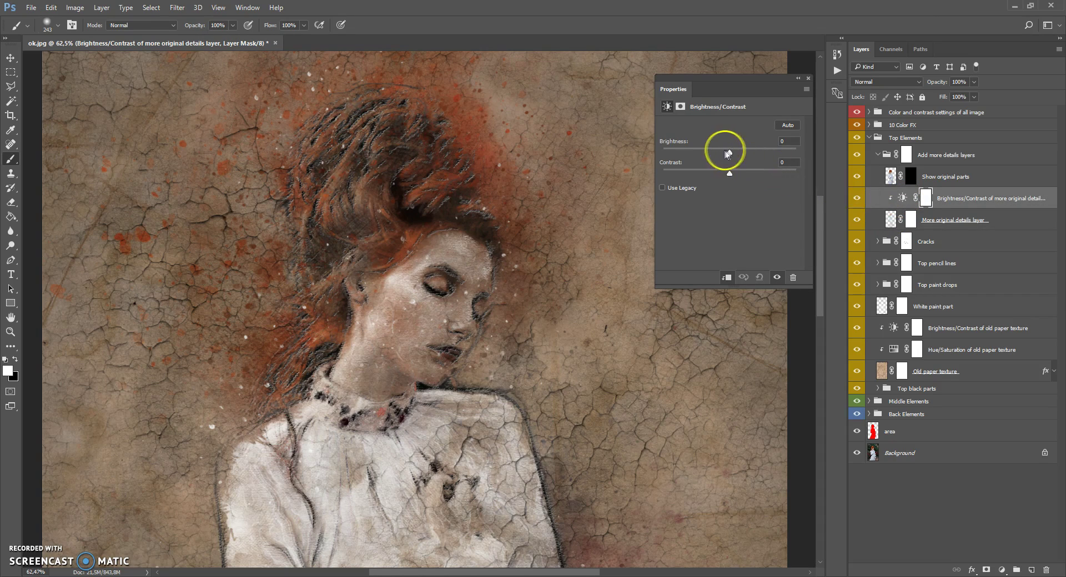
mouse_move(733, 153)
mouse_down()
mouse_move(800, 157)
mouse_move(683, 157)
mouse_move(784, 158)
mouse_move(725, 164)
mouse_up()
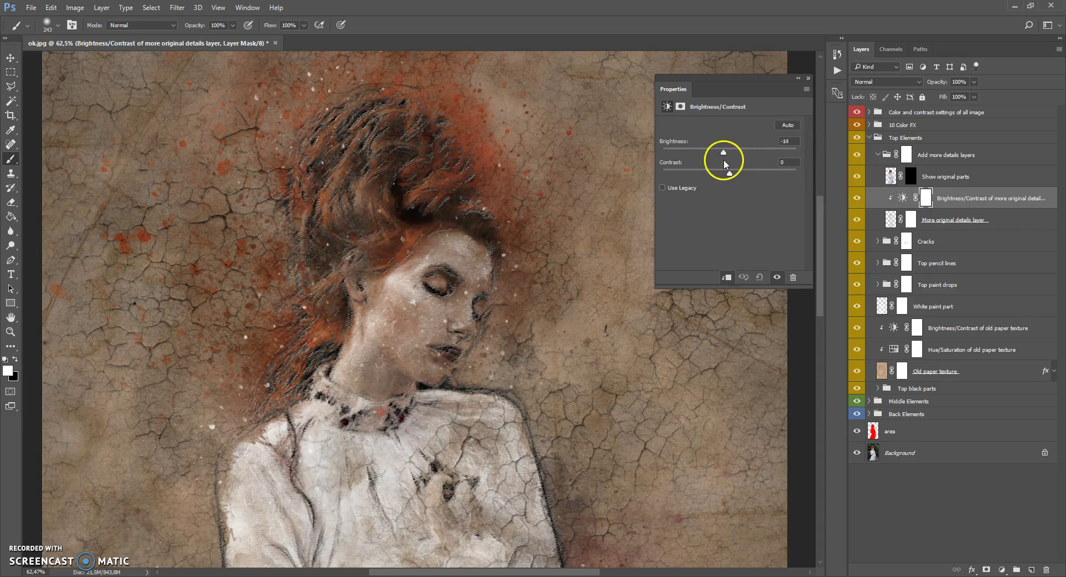
click(808, 79)
Paint white over the face on the Show original parts mask to bring back the original photo's facial details
scroll(416, 193, up, 1)
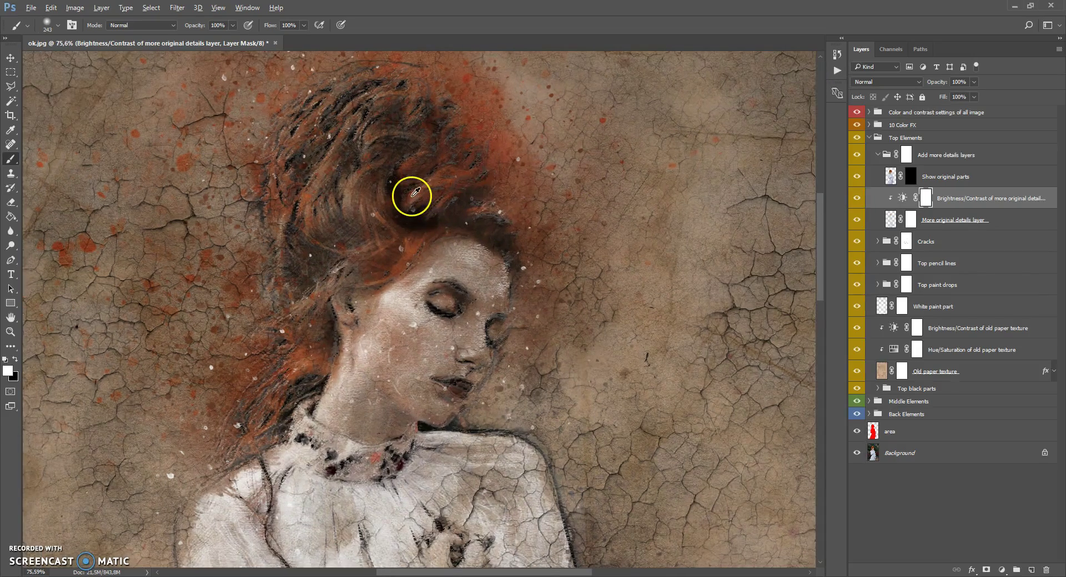
click(892, 176)
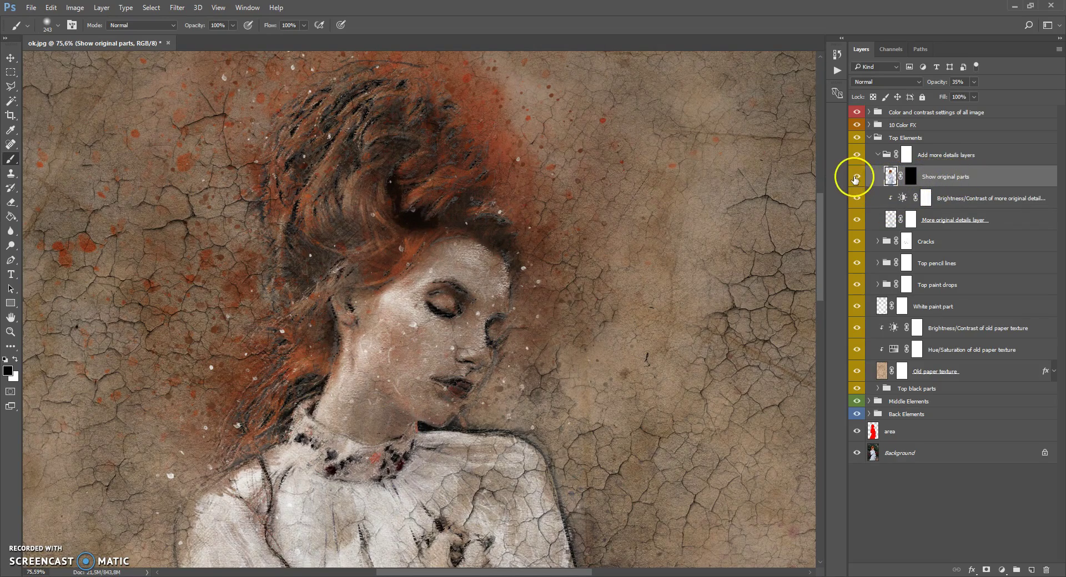
click(914, 178)
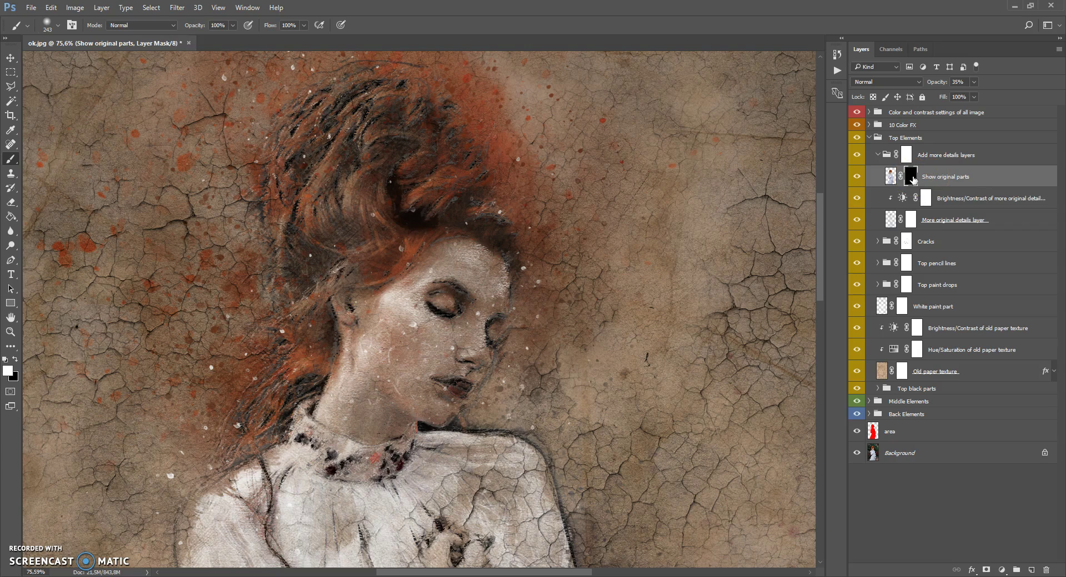
key(x)
click(415, 247)
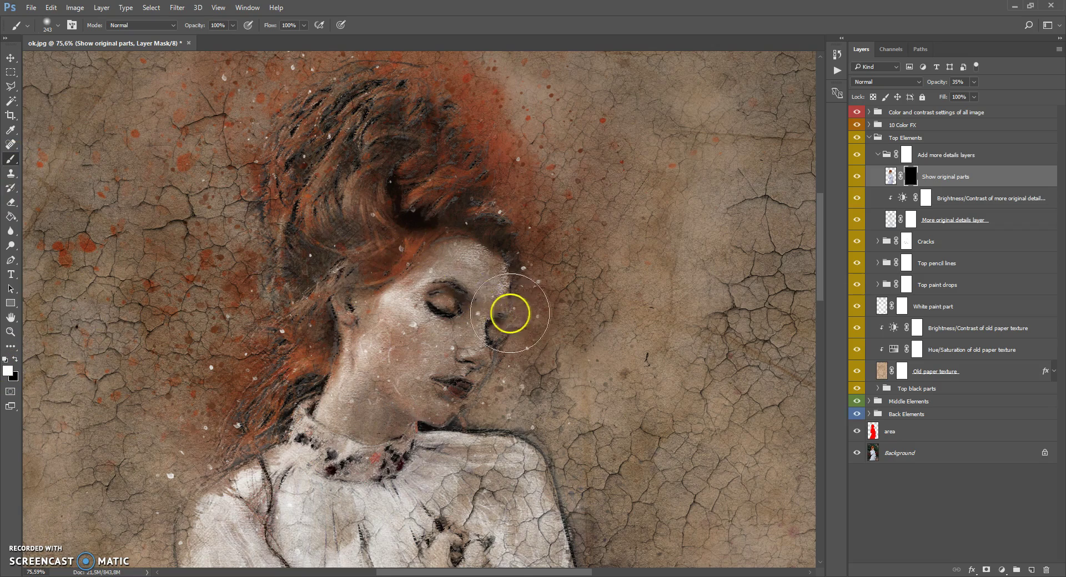
mouse_move(451, 304)
mouse_down()
mouse_move(475, 328)
mouse_move(464, 361)
mouse_move(445, 362)
mouse_move(438, 304)
mouse_move(429, 345)
mouse_move(381, 316)
mouse_move(392, 305)
mouse_move(430, 374)
mouse_up()
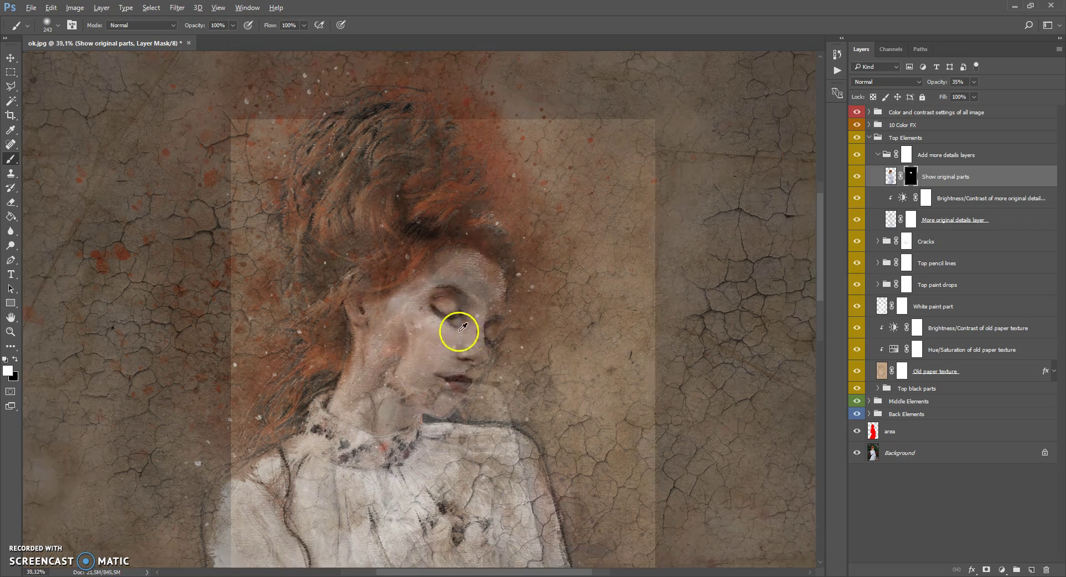
Paint the Show original parts mask white over the raised hand and the lowered hand to reveal their original details
scroll(435, 357, down, 3)
scroll(435, 304, up, 3)
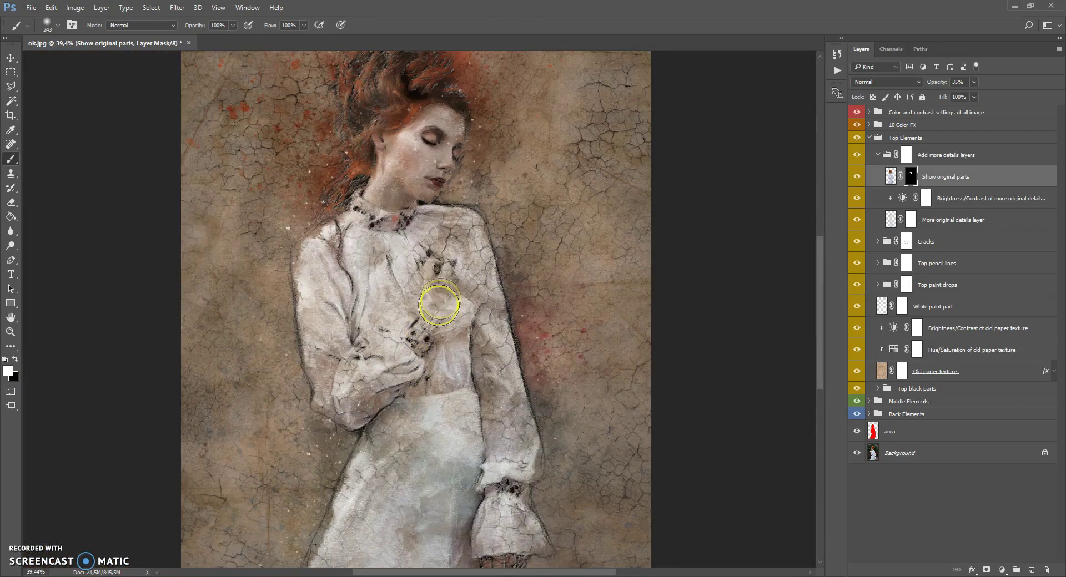
scroll(510, 547, down, 2)
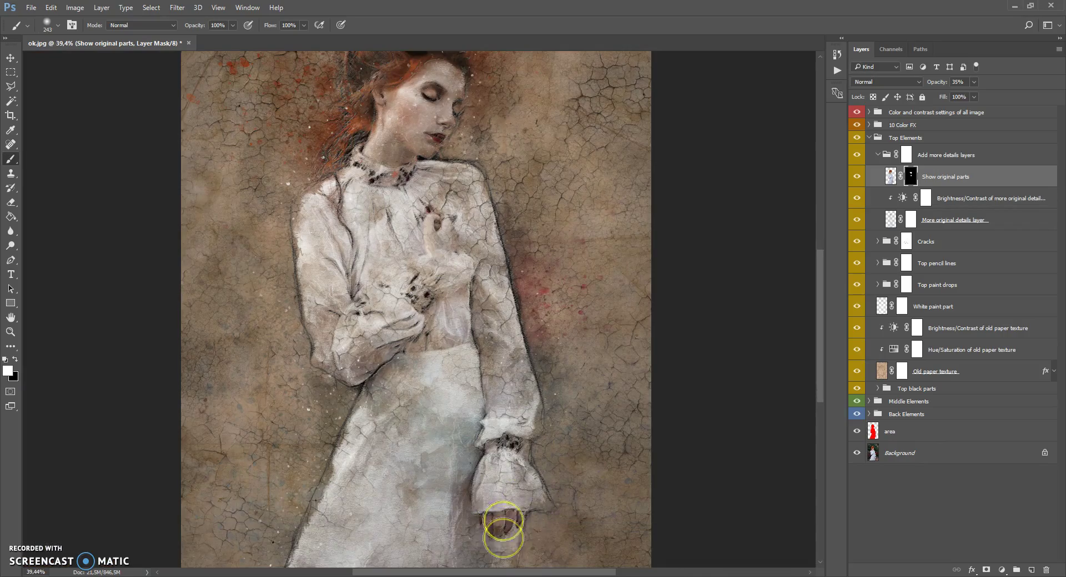
scroll(428, 268, up, 4)
scroll(433, 269, down, 2)
scroll(431, 171, up, 2)
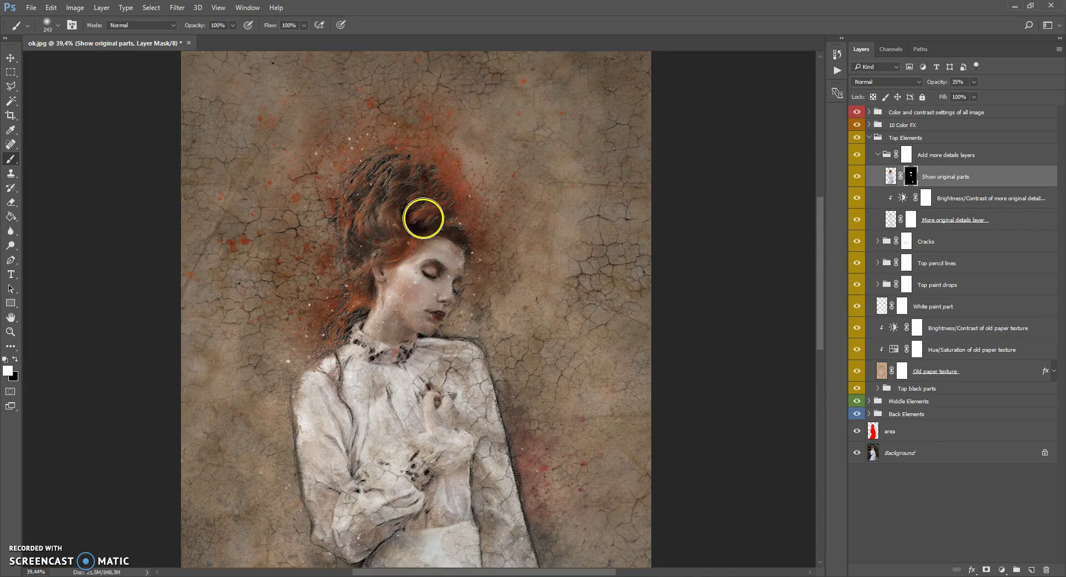
scroll(424, 216, up, 5)
scroll(420, 244, down, 3)
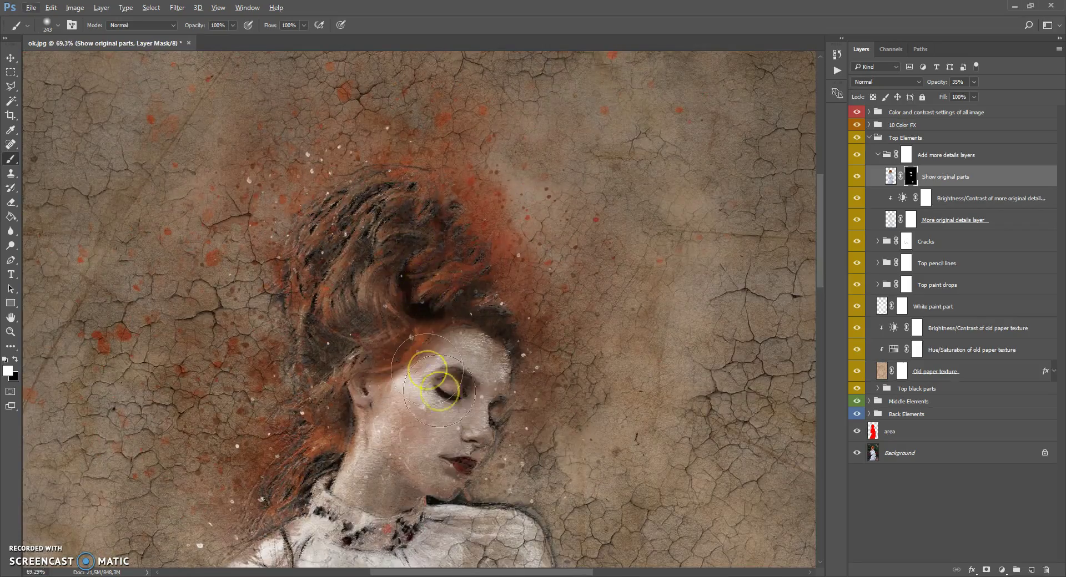
Toggle the Show original parts layer repeatedly to compare the revealed areas, and try its opacity slider
click(856, 176)
click(856, 177)
click(857, 177)
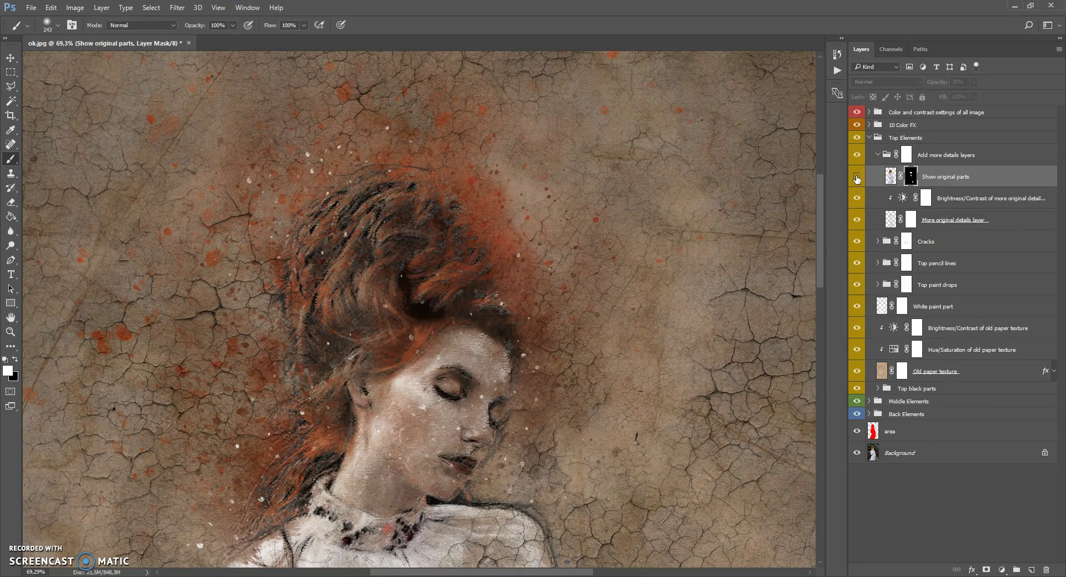
click(856, 177)
click(856, 176)
click(857, 177)
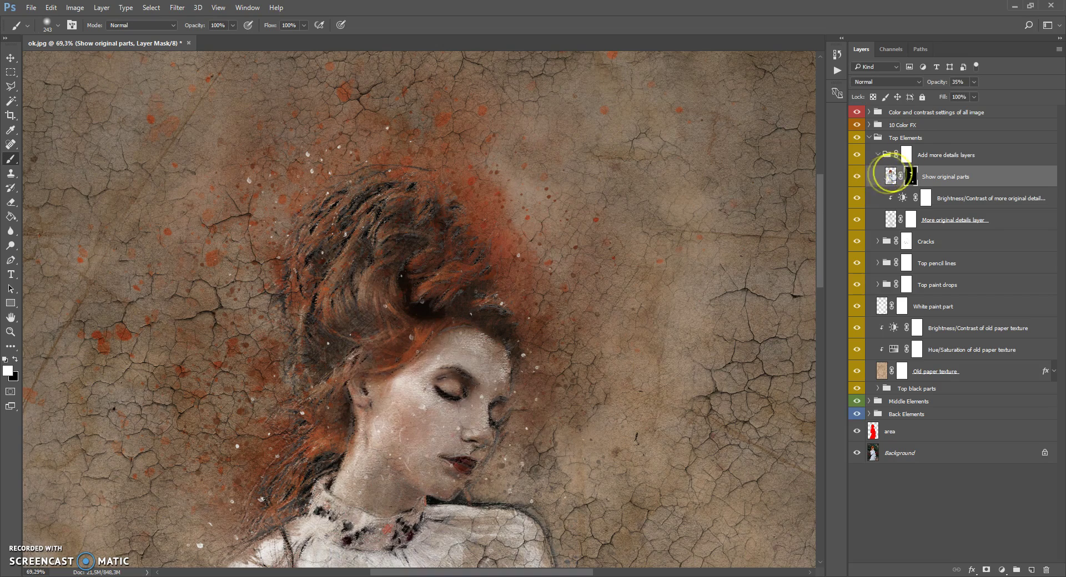
mouse_move(975, 95)
mouse_down()
mouse_move(1017, 95)
mouse_move(957, 101)
mouse_move(972, 98)
mouse_up()
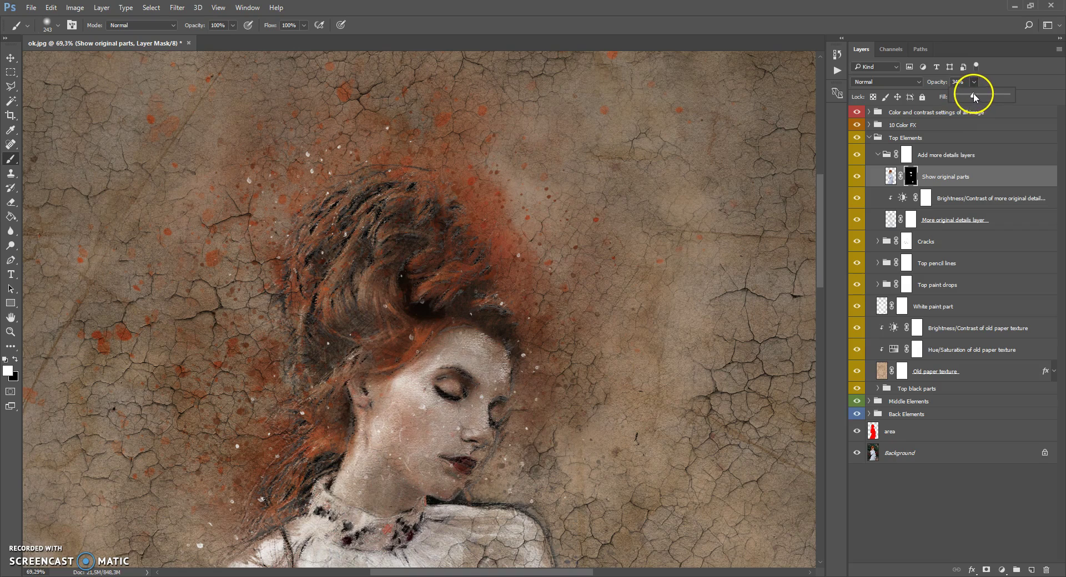
Collapse the Add more details layers group and the Top Elements group
click(875, 155)
click(876, 155)
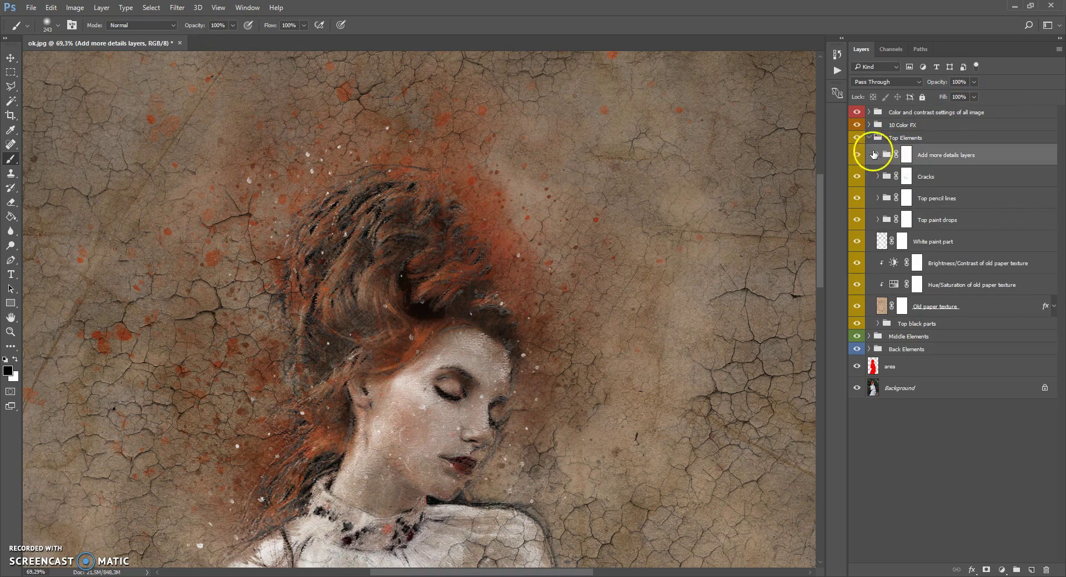
click(876, 139)
click(870, 139)
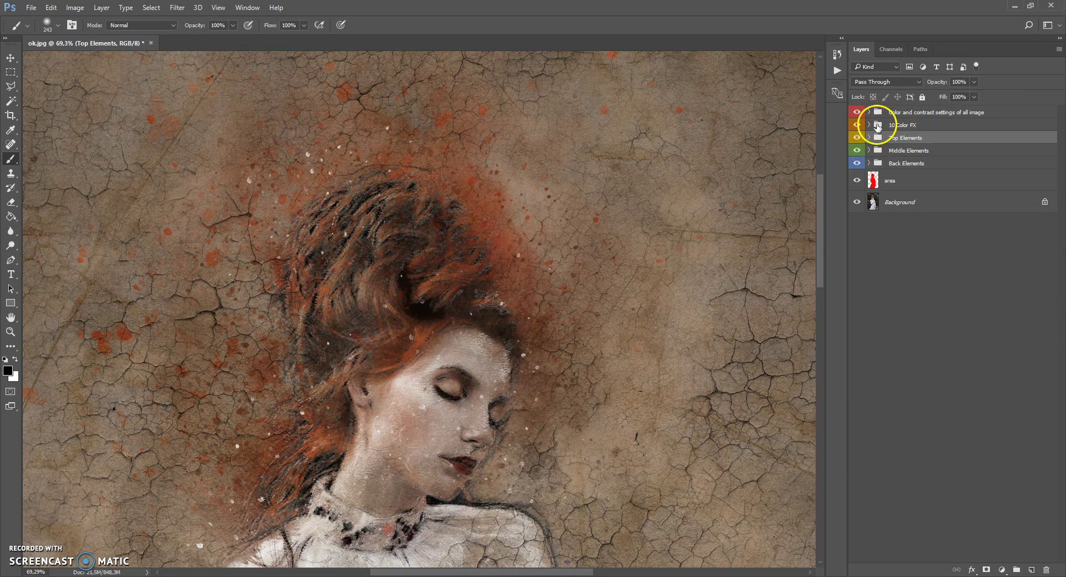
Expand the 10 Color FX group and preview the Color 1 through Color 5 effects one at a time on the full image
click(876, 127)
click(869, 125)
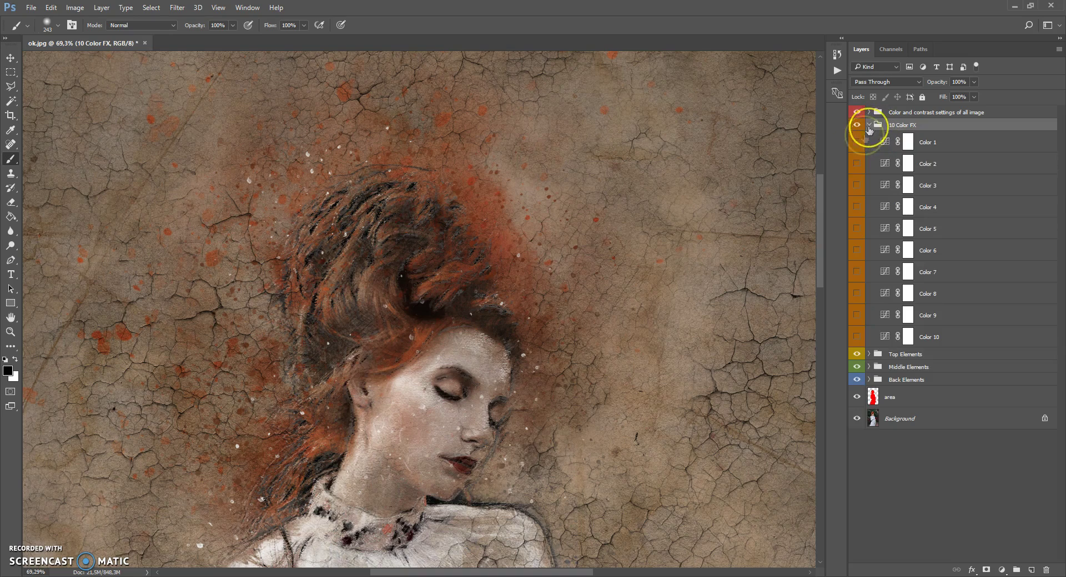
scroll(488, 271, down, 5)
scroll(427, 224, up, 1)
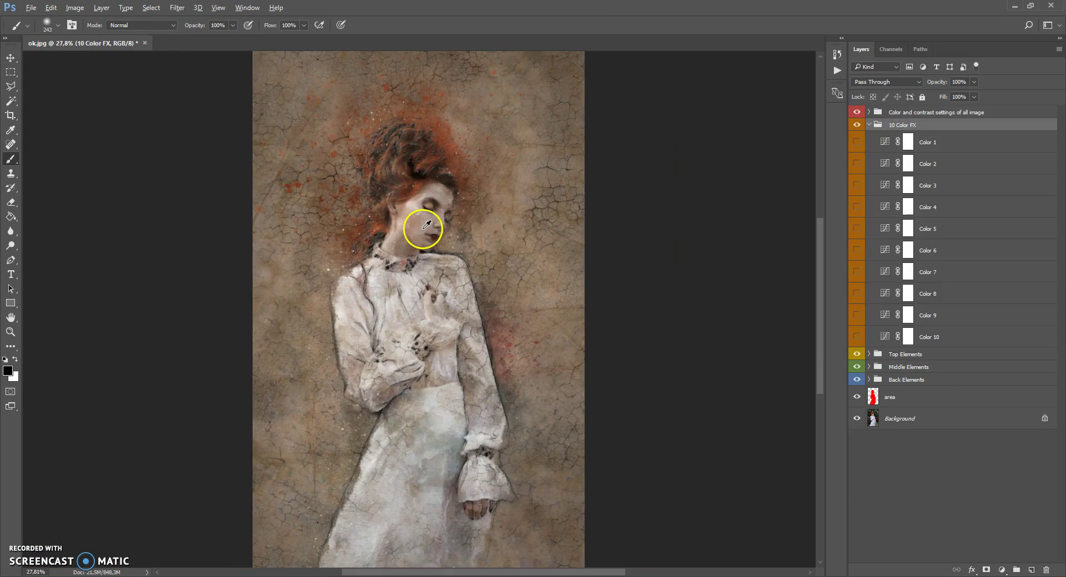
click(856, 143)
click(856, 143)
click(857, 165)
click(857, 164)
click(856, 185)
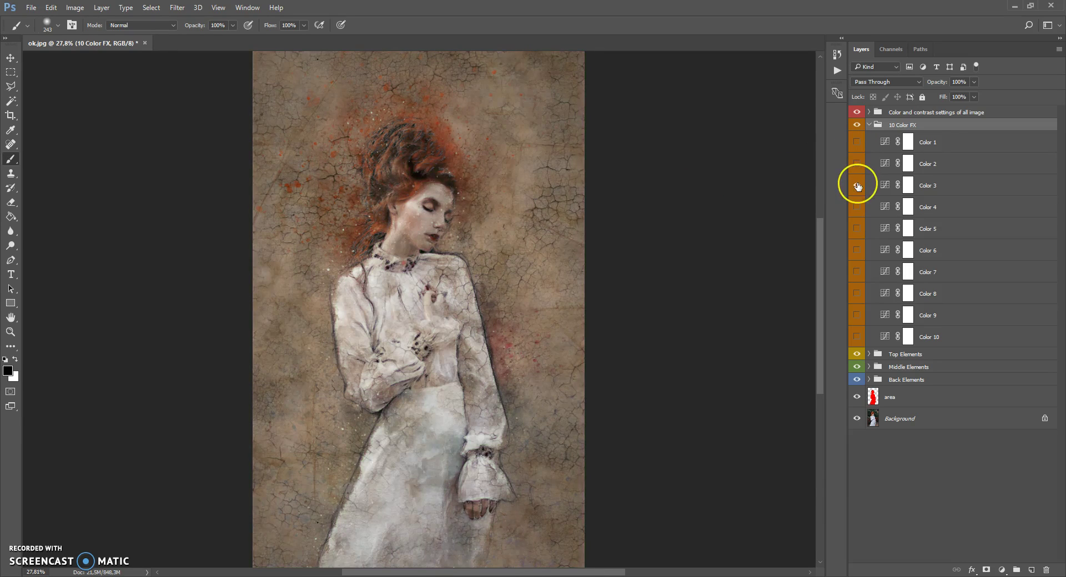
click(857, 185)
click(856, 207)
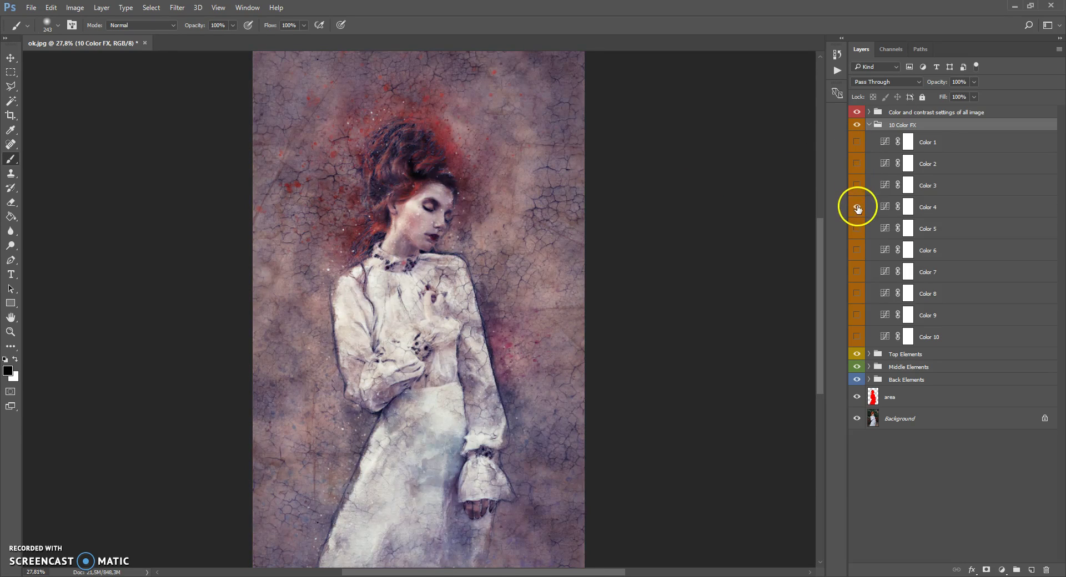
click(857, 207)
click(858, 228)
click(857, 229)
Preview the Color 6 through Color 10 effects one at a time and collapse the 10 Color FX group
click(856, 250)
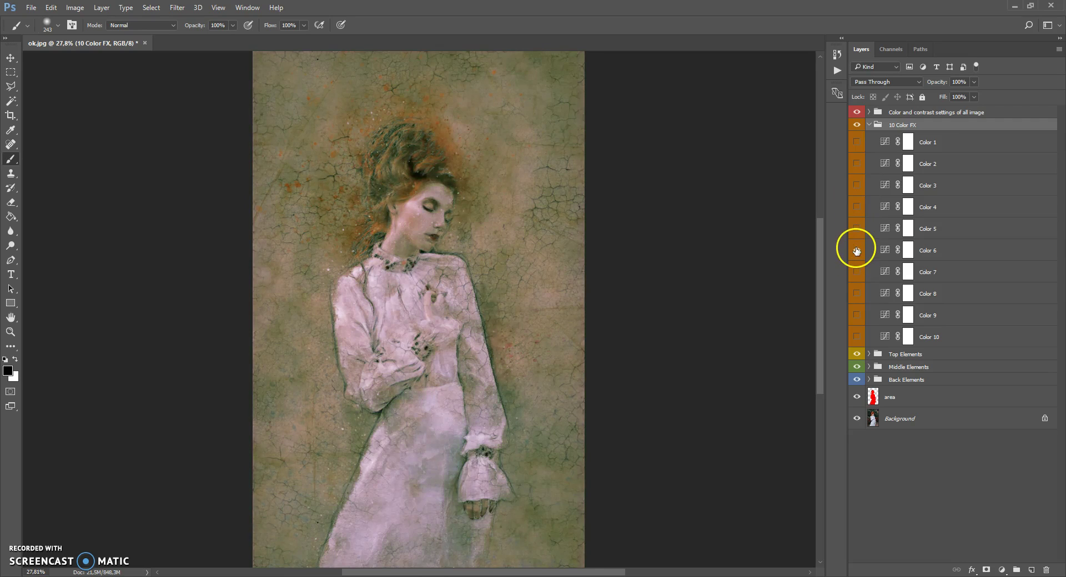
click(857, 251)
click(858, 272)
click(857, 272)
click(858, 293)
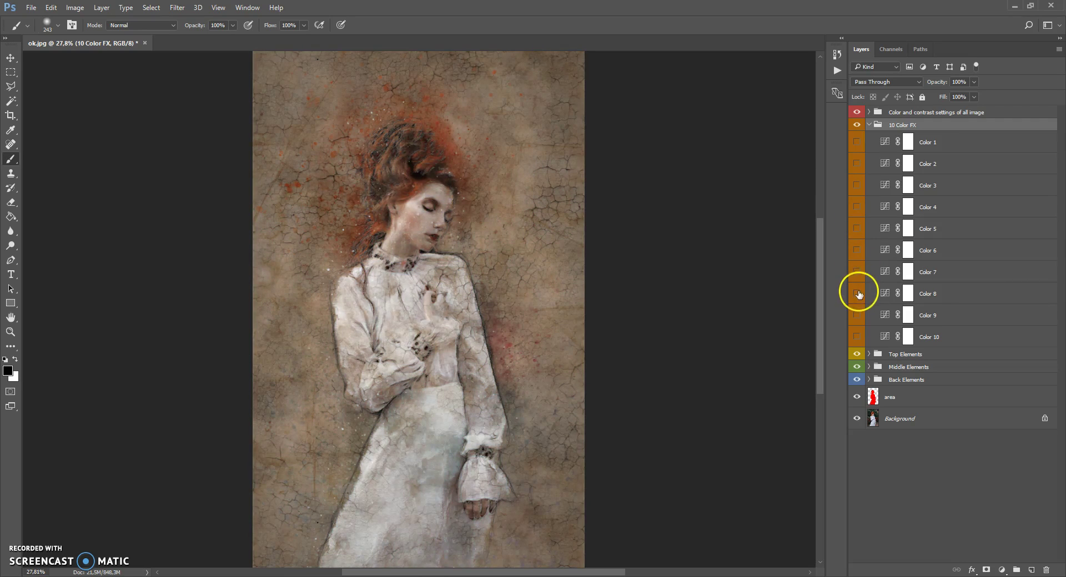
click(858, 294)
click(857, 316)
click(857, 316)
click(856, 337)
click(869, 125)
Expand the Color and contrast settings of all image group and turn on its Add Gradient to all image layer
click(880, 115)
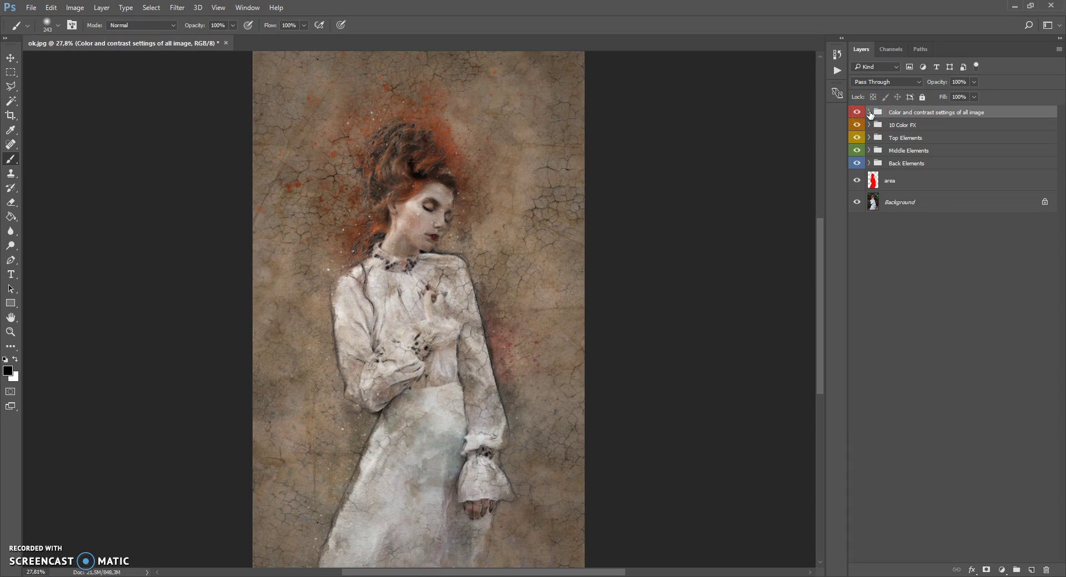
click(869, 113)
click(879, 260)
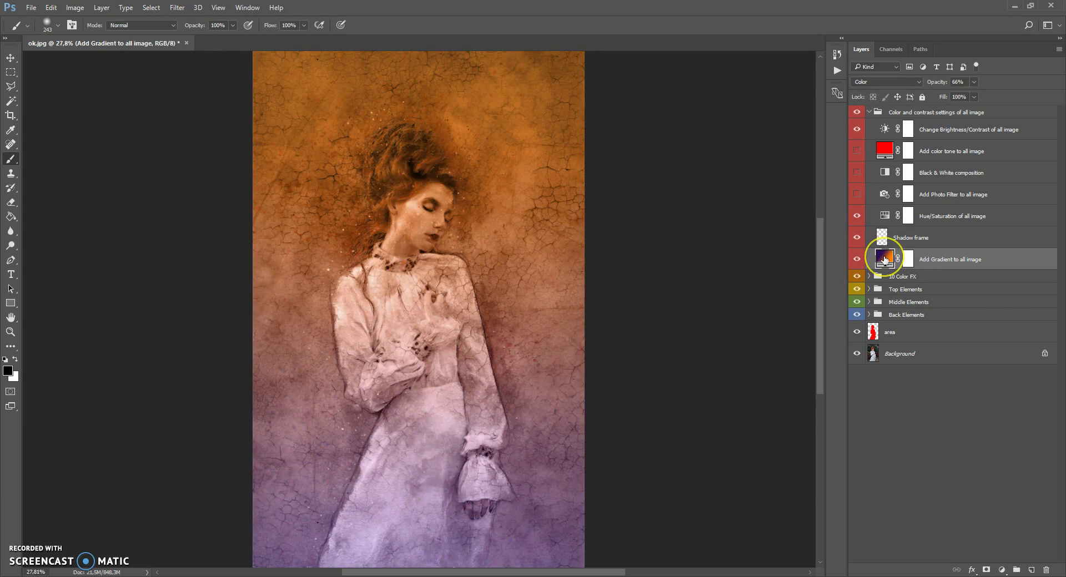
scroll(509, 249, down, 1)
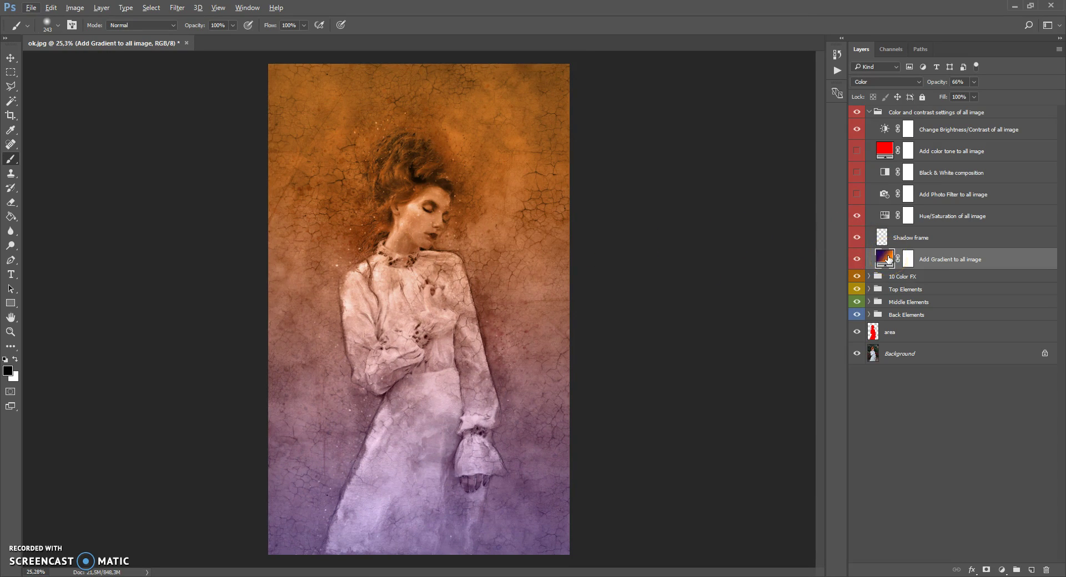
Edit the Add Gradient to all image fill and change the gradient's violet color stop to olive green 4f590a
double_click(888, 259)
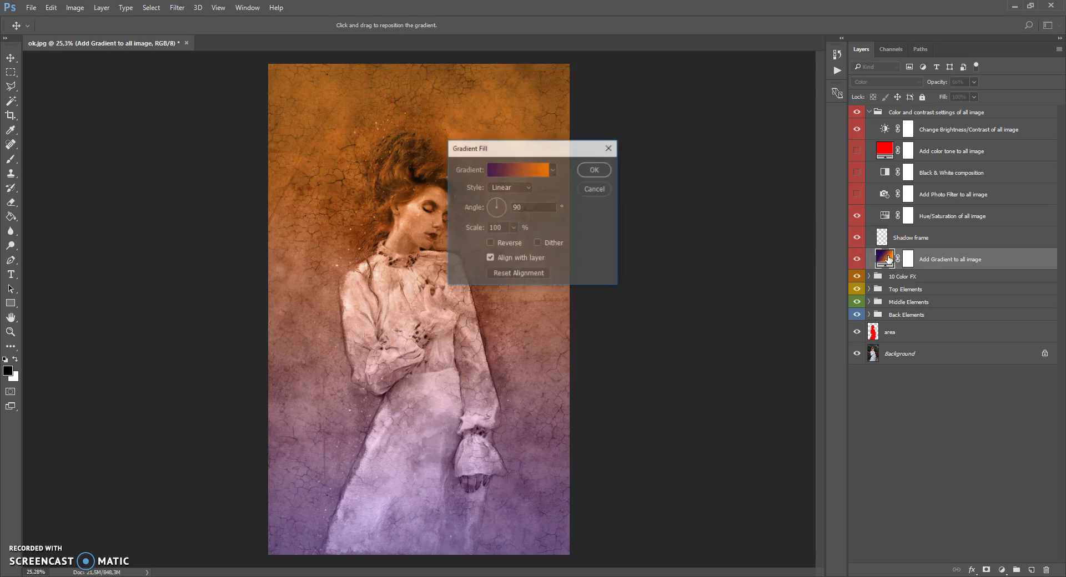
drag(518, 167, 682, 208)
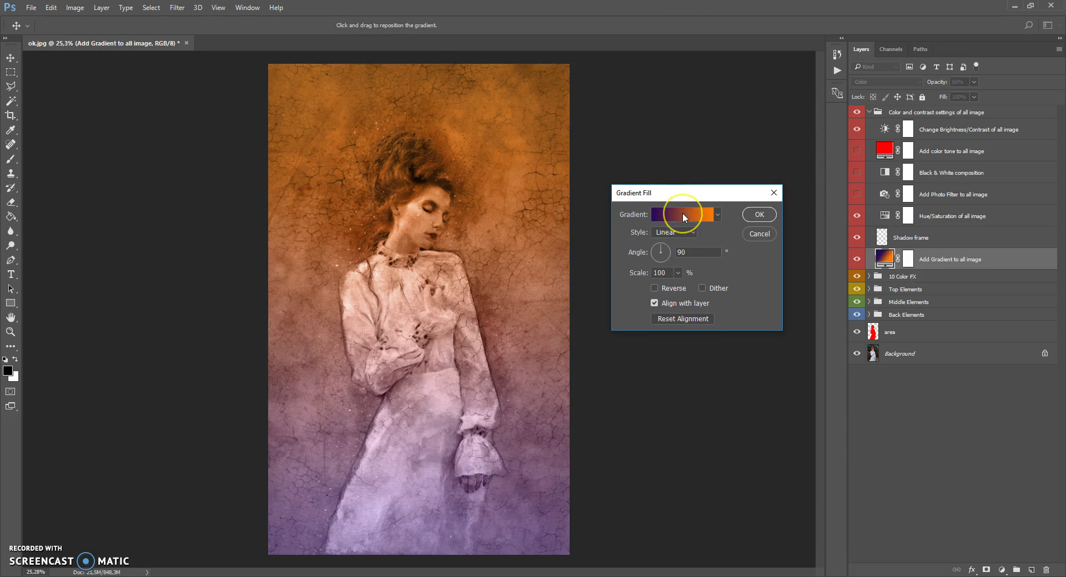
click(683, 215)
drag(529, 111, 774, 261)
click(670, 444)
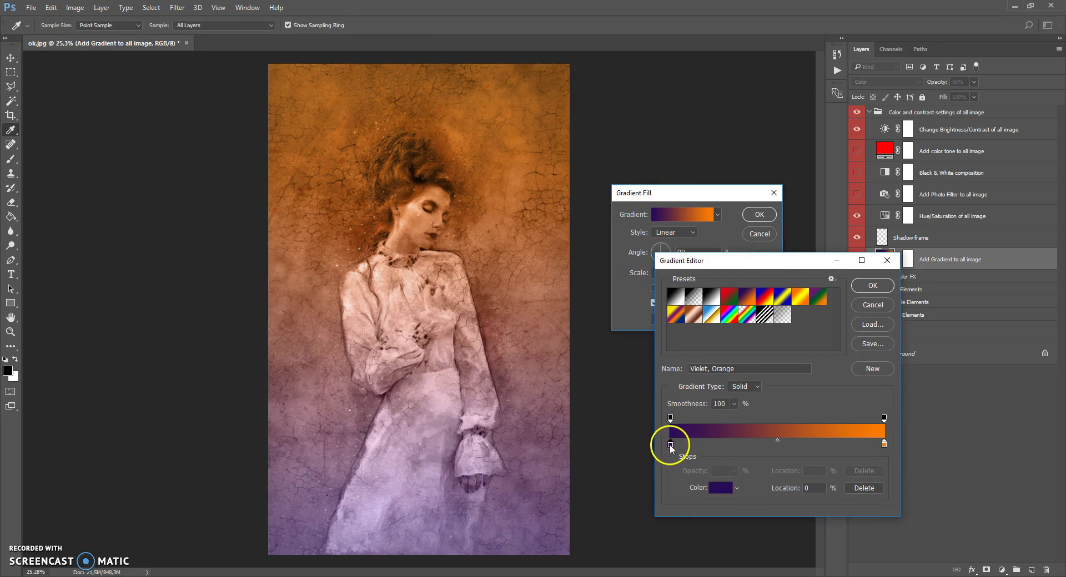
click(713, 486)
drag(867, 305, 869, 351)
click(966, 230)
Change the gradient's orange color stop to bright purple c600ff and set the gradient angle to about 129.17°
click(883, 444)
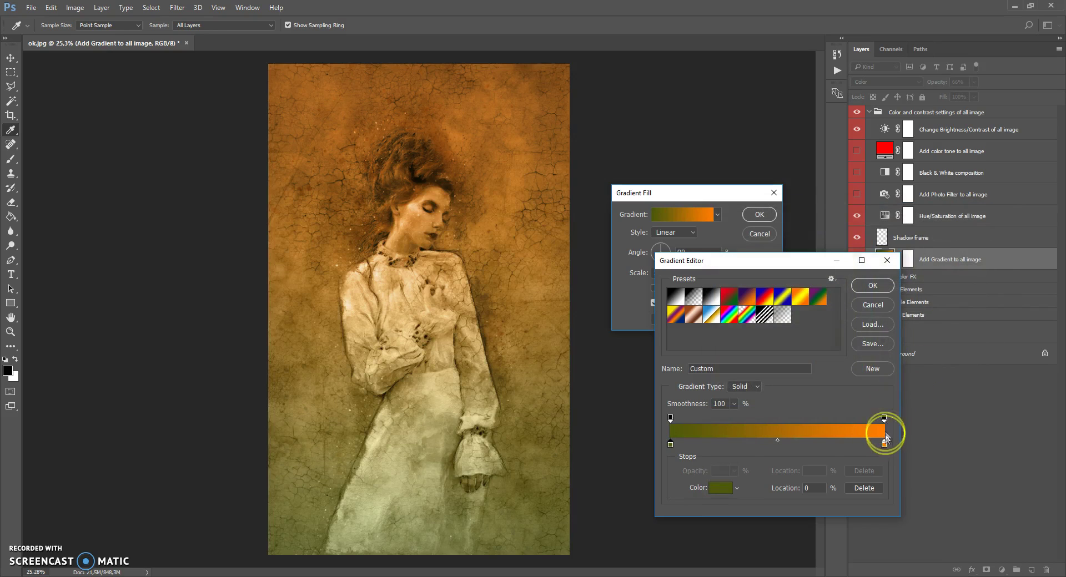
double_click(884, 444)
drag(868, 358, 862, 323)
click(873, 273)
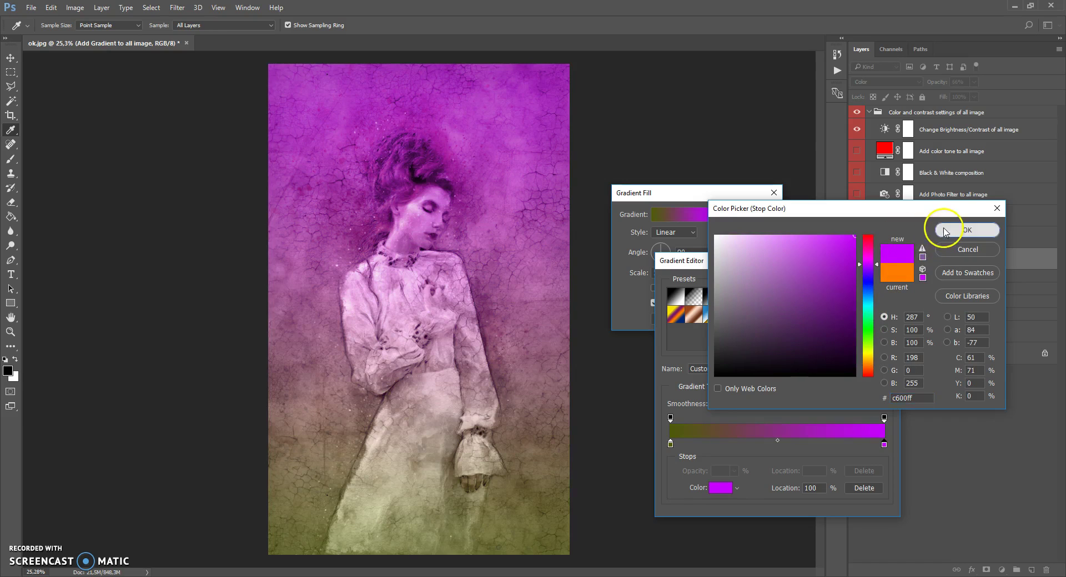
click(967, 230)
click(864, 287)
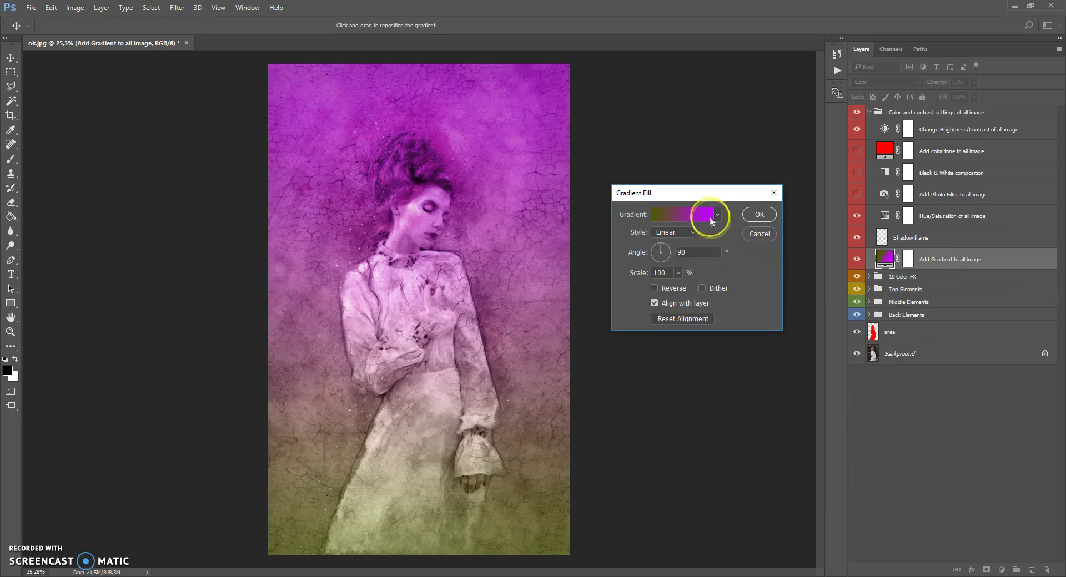
drag(649, 255, 647, 238)
Change both color stops of the gradient to black in the Gradient Editor
click(687, 216)
click(669, 448)
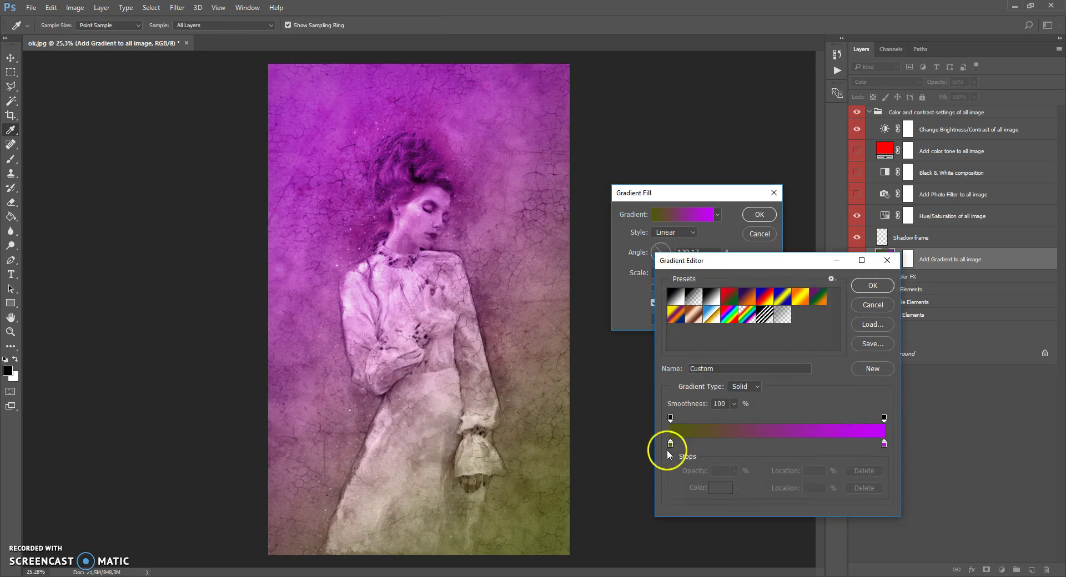
double_click(671, 444)
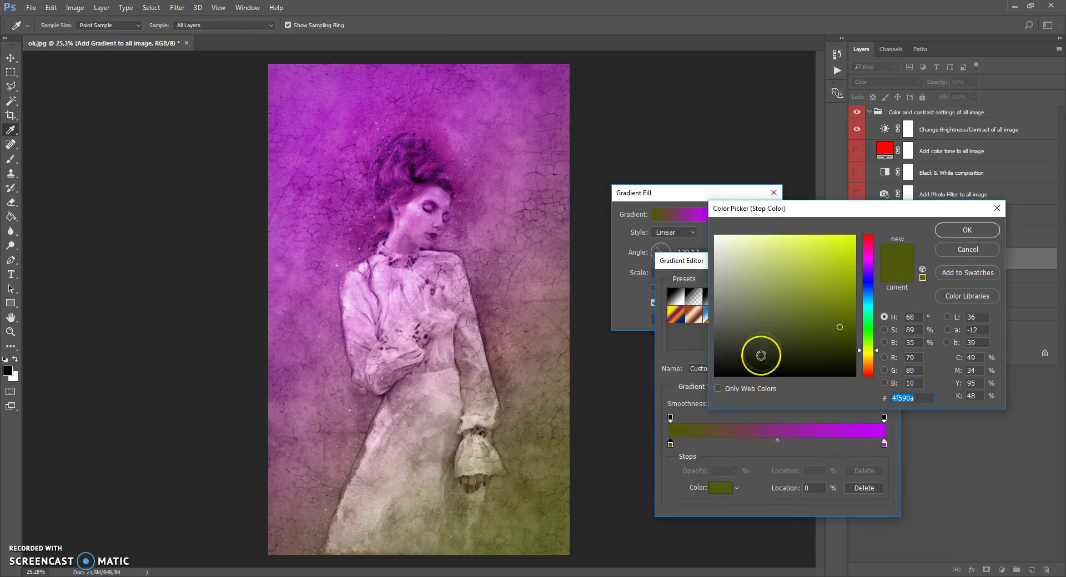
click(716, 376)
click(954, 230)
double_click(884, 444)
click(642, 458)
click(956, 229)
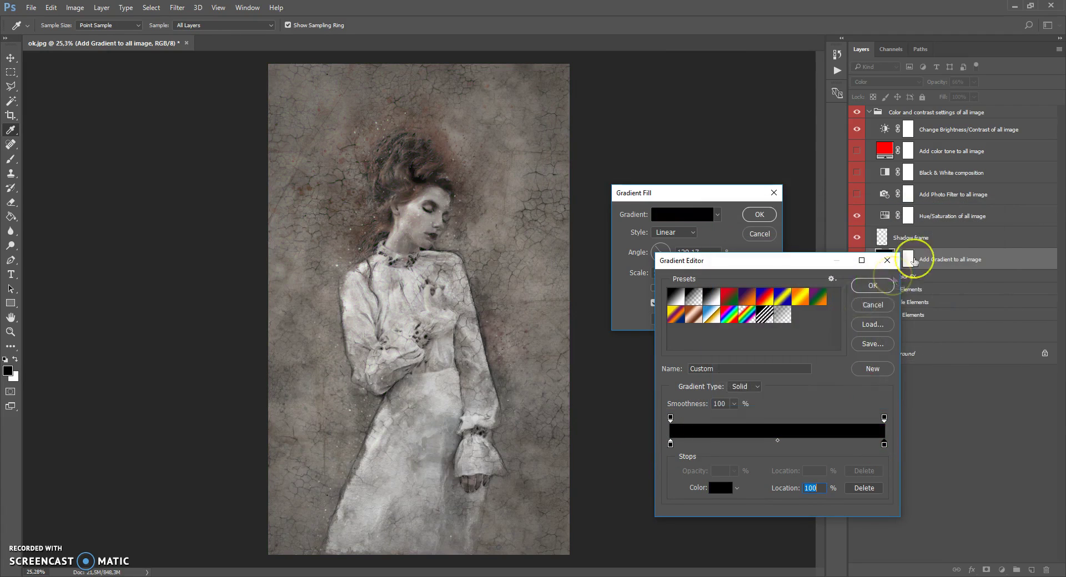
Make the gradient's starting opacity stop fully transparent and set the gradient fill's angle to about -62°
click(671, 418)
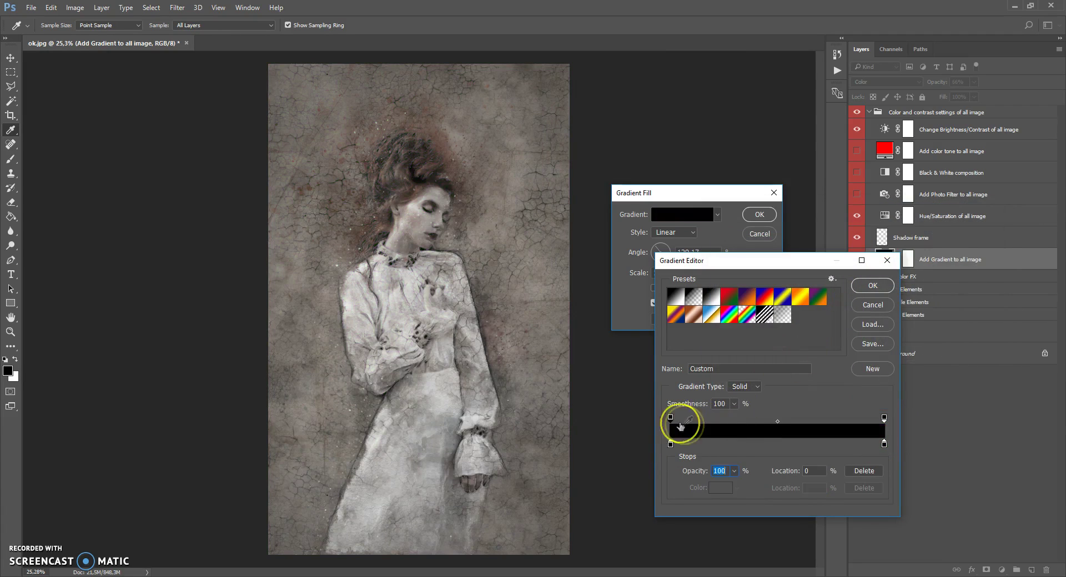
click(734, 472)
drag(734, 488, 683, 489)
click(664, 485)
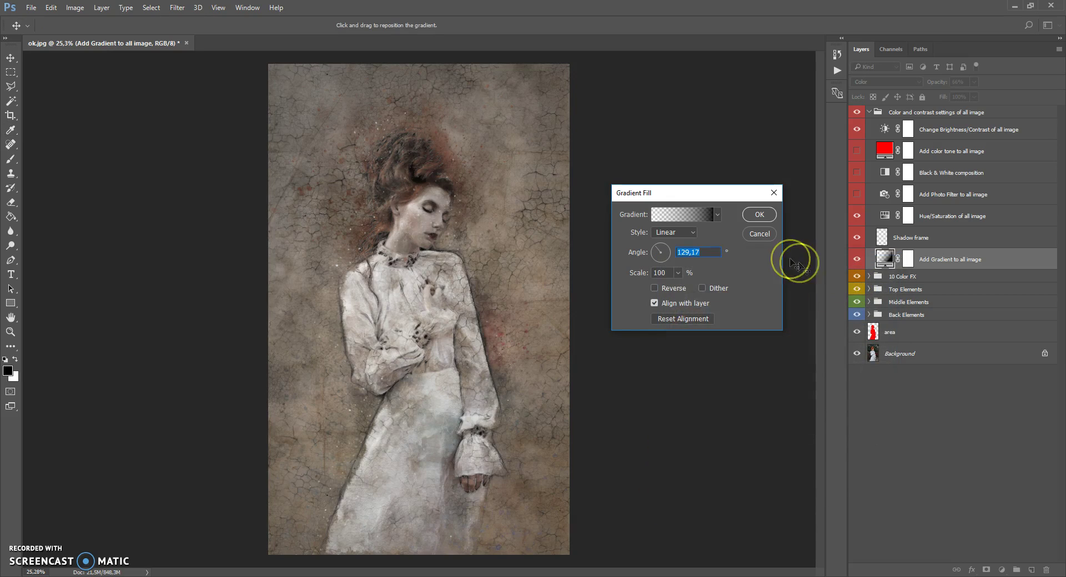
drag(684, 247, 666, 262)
click(759, 215)
Set the blend mode of the Add Gradient to all image layer to Normal
click(874, 82)
click(859, 291)
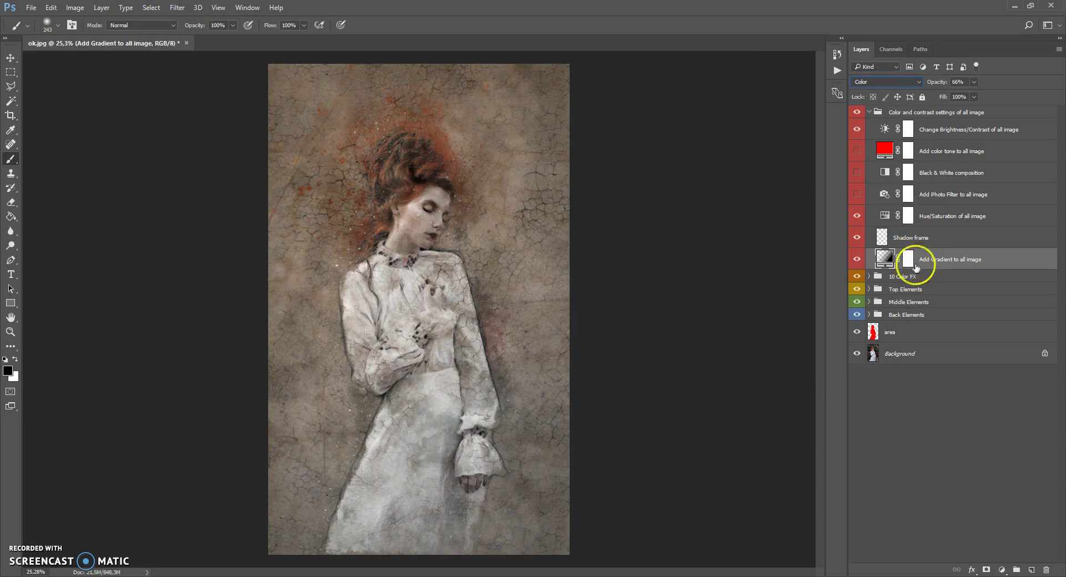
click(876, 82)
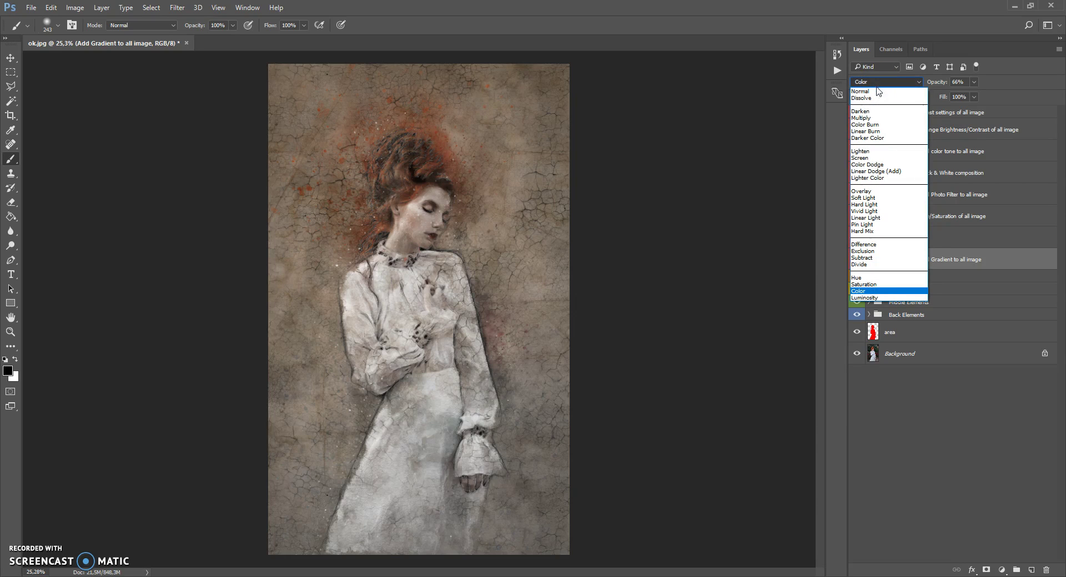
click(872, 92)
Reopen the layer's Gradient Fill settings, set the angle to -65.22° and reposition the gradient on the canvas
click(886, 259)
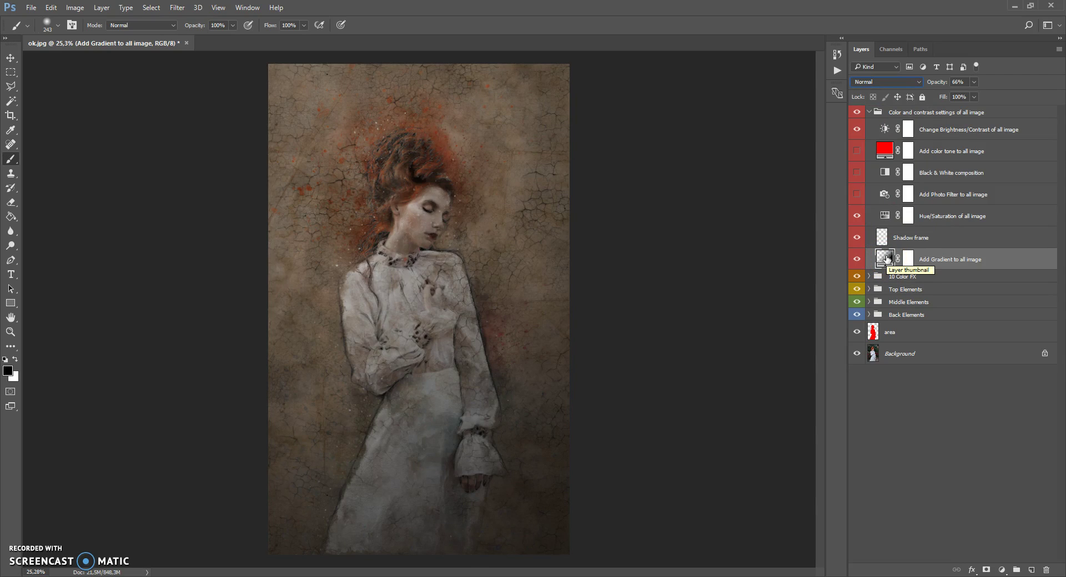
double_click(887, 258)
click(658, 254)
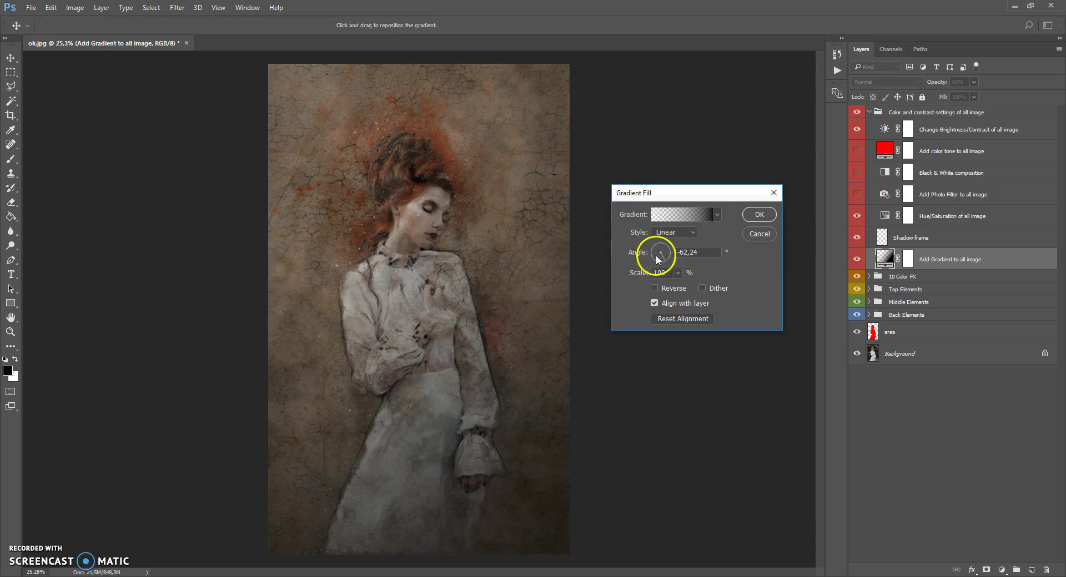
mouse_move(648, 264)
mouse_down()
mouse_move(647, 248)
mouse_move(663, 260)
mouse_up()
drag(459, 328, 435, 285)
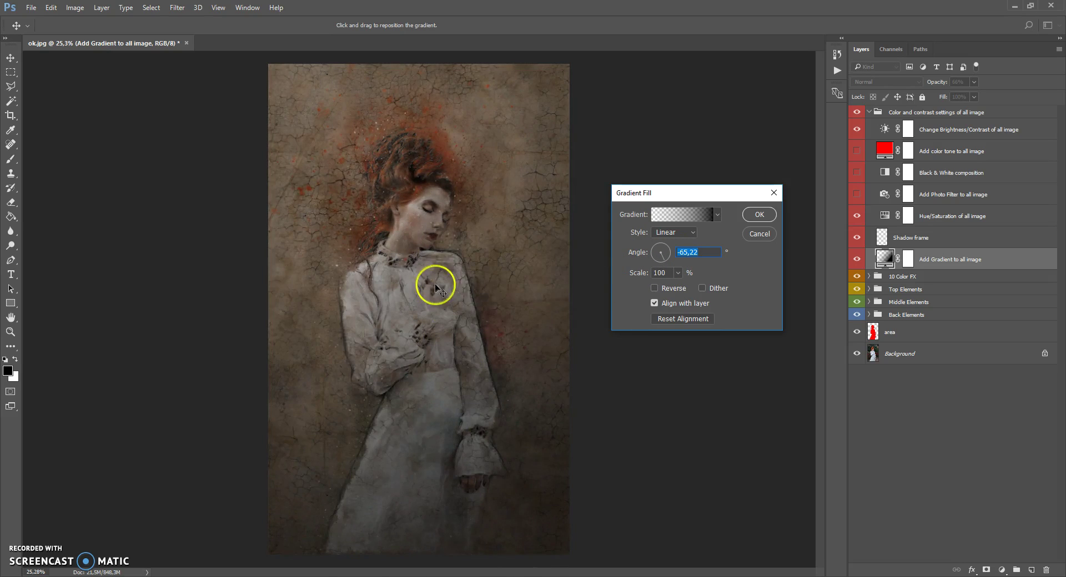
Set the gradient fill's scale to 67% and move its dark shading down toward the lower part of the image
click(678, 273)
drag(681, 278, 649, 281)
drag(458, 323, 428, 238)
click(656, 274)
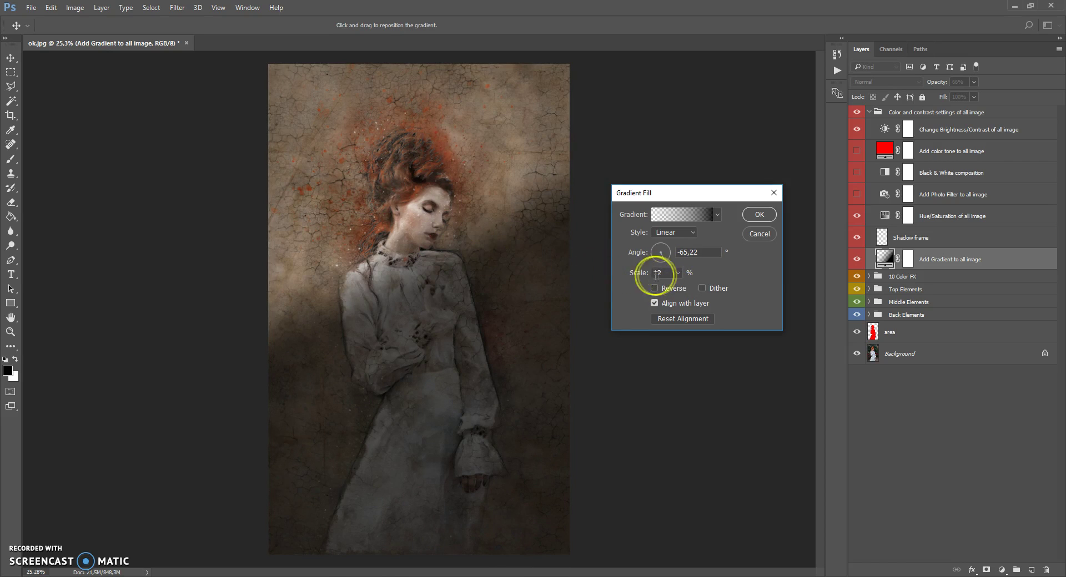
drag(680, 285, 686, 286)
drag(488, 278, 516, 369)
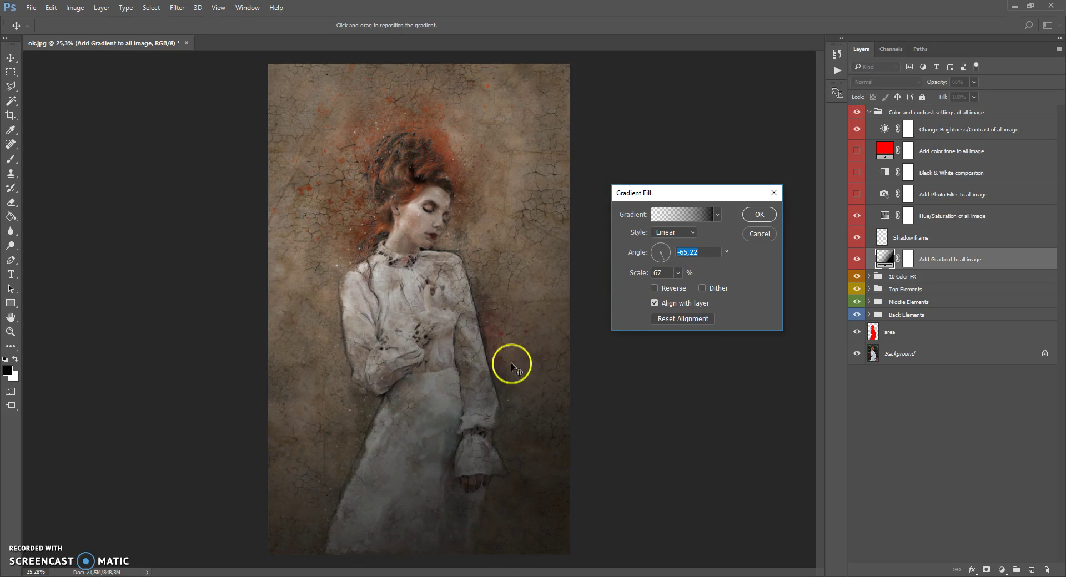
click(761, 214)
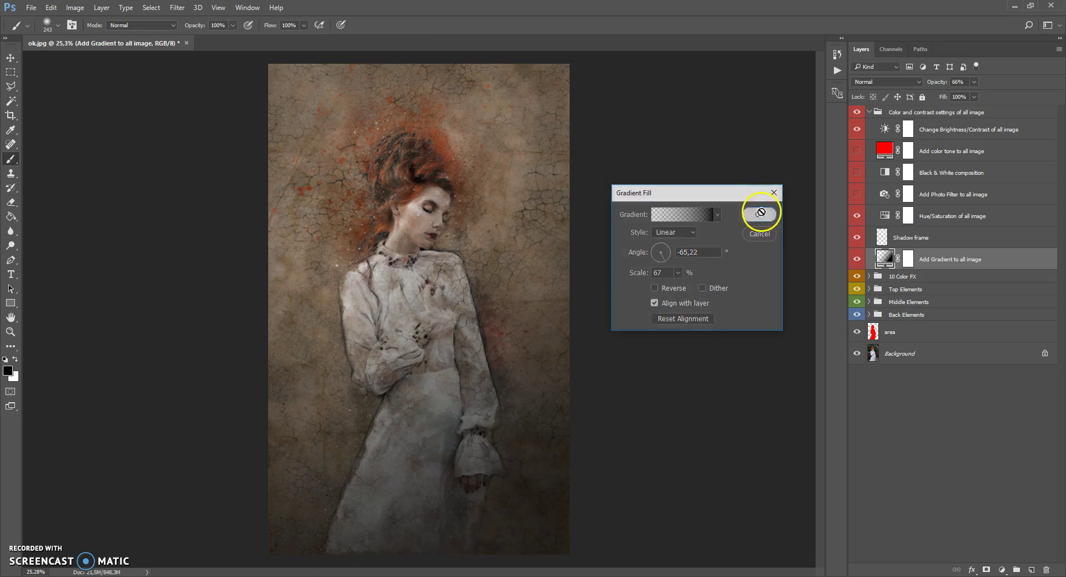
Reduce the opacity of the Add Gradient to all image layer to 36%
click(974, 83)
mouse_move(972, 95)
mouse_down()
mouse_move(926, 100)
mouse_move(961, 98)
mouse_up()
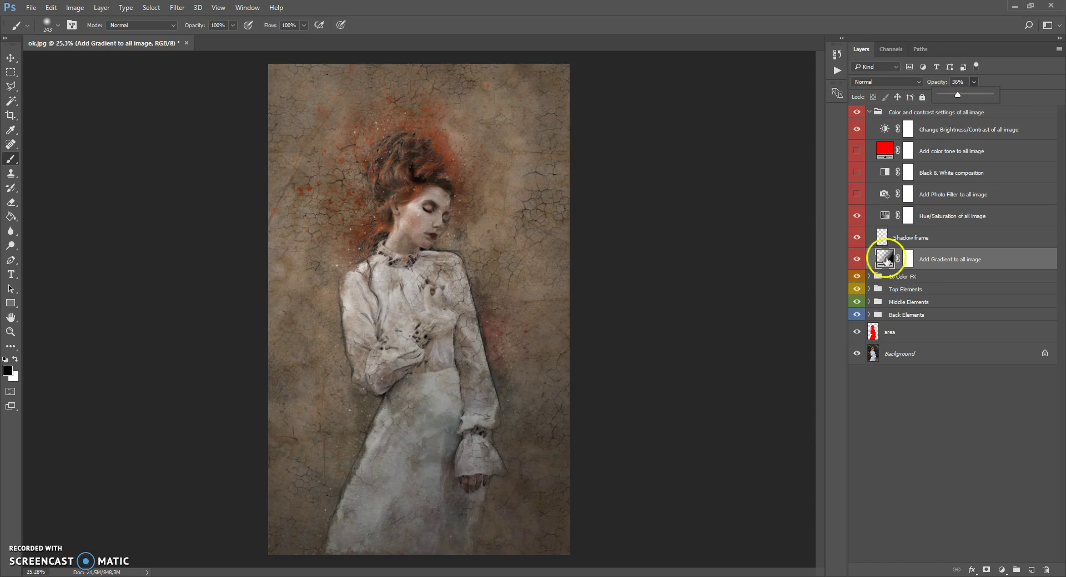
Set the Shadow frame layer's opacity to 100% and toggle its visibility to compare the darkened edges
drag(882, 239, 857, 238)
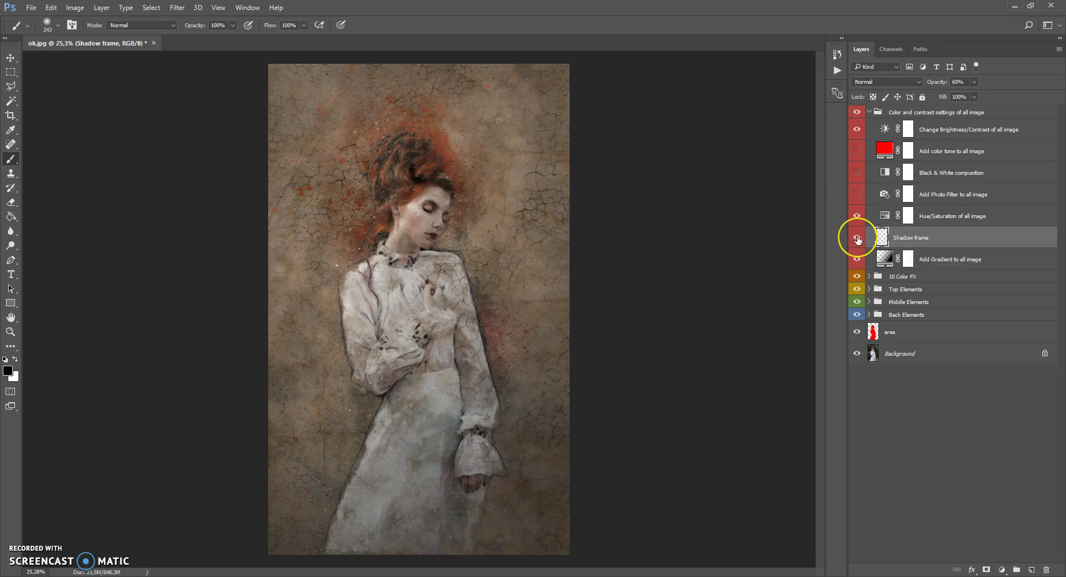
click(857, 240)
drag(972, 82, 997, 96)
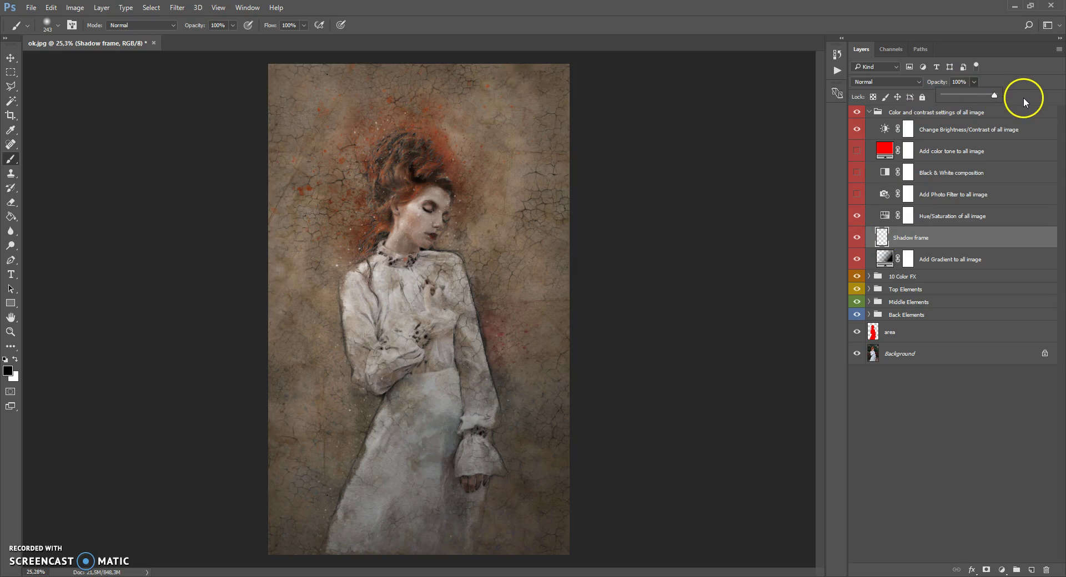
click(856, 239)
click(857, 238)
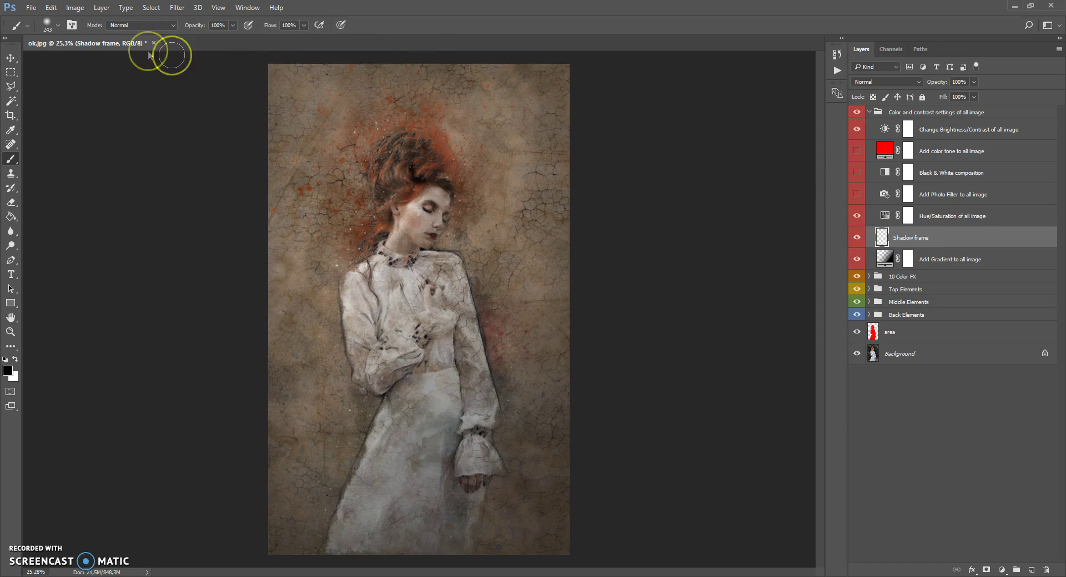
Duplicate the Shadow frame layer twice to strengthen the dark frame around the image
click(102, 7)
click(127, 51)
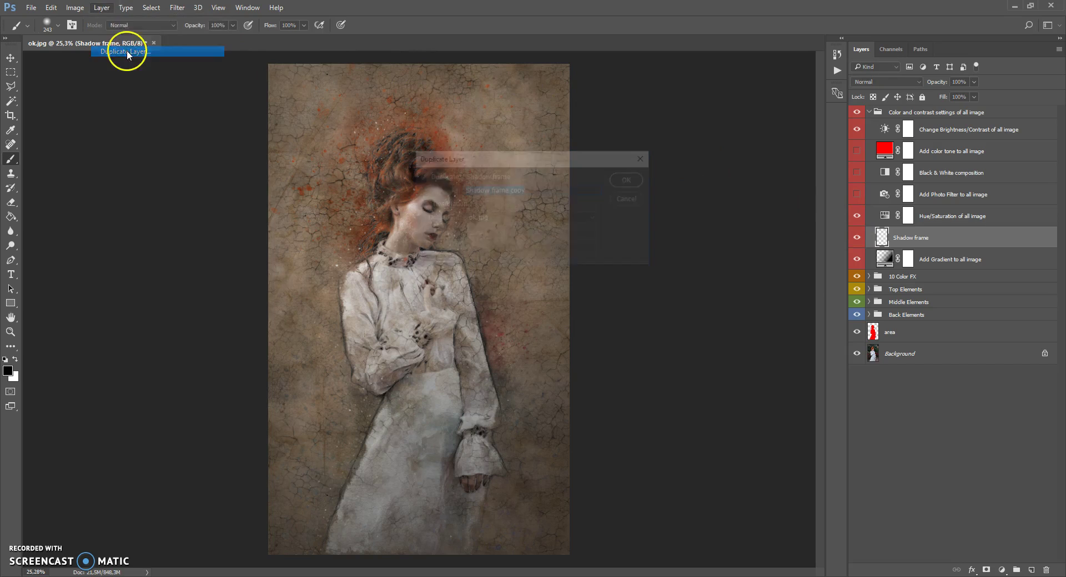
click(631, 177)
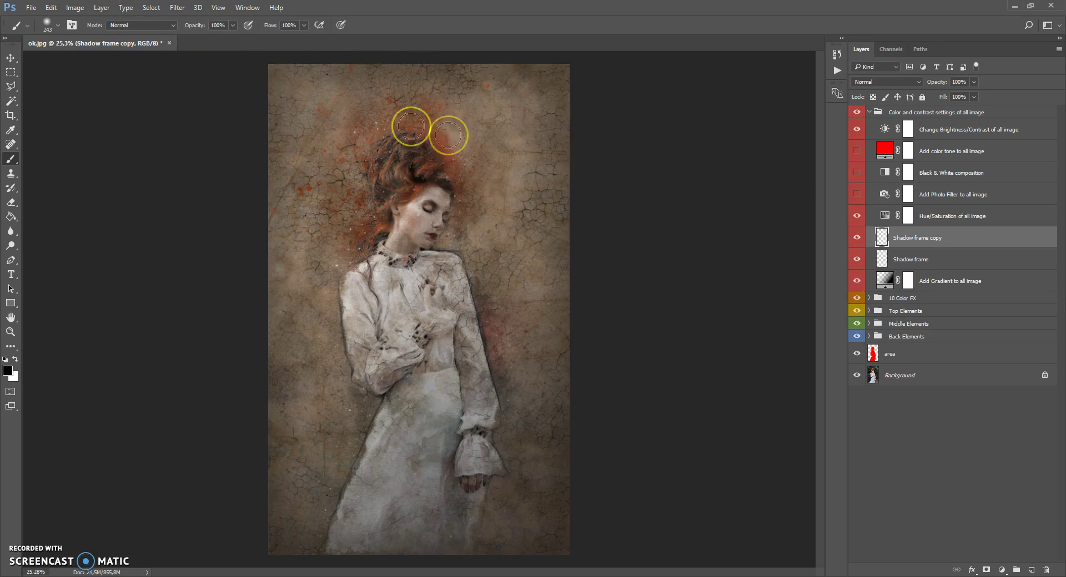
click(102, 8)
click(125, 51)
click(631, 177)
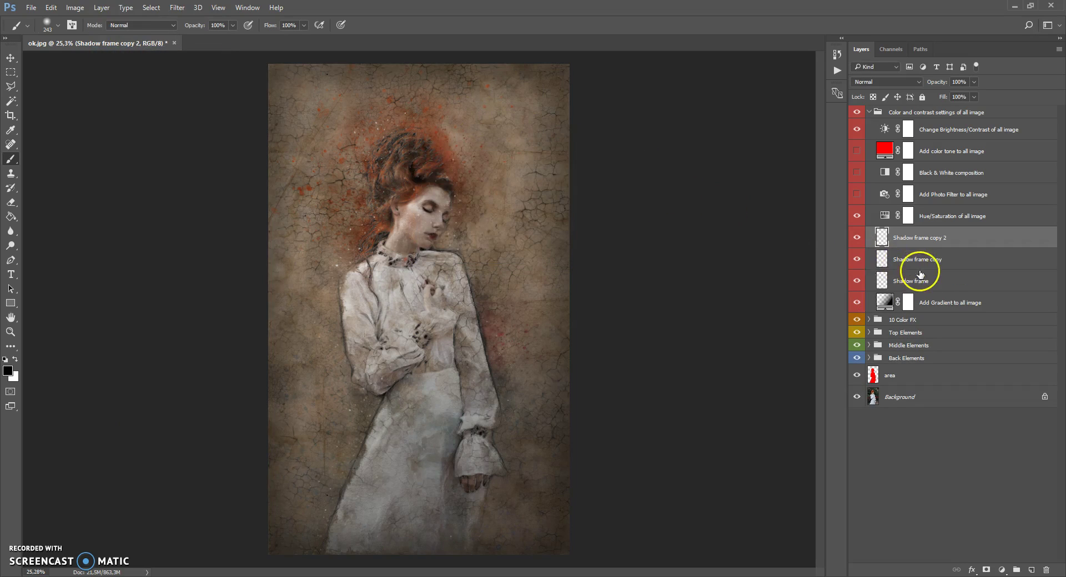
Toggle the visibility of the two Shadow frame copies to compare the edge darkening, and leave both copies hidden
click(856, 237)
click(856, 259)
click(856, 260)
click(856, 237)
click(857, 238)
click(856, 260)
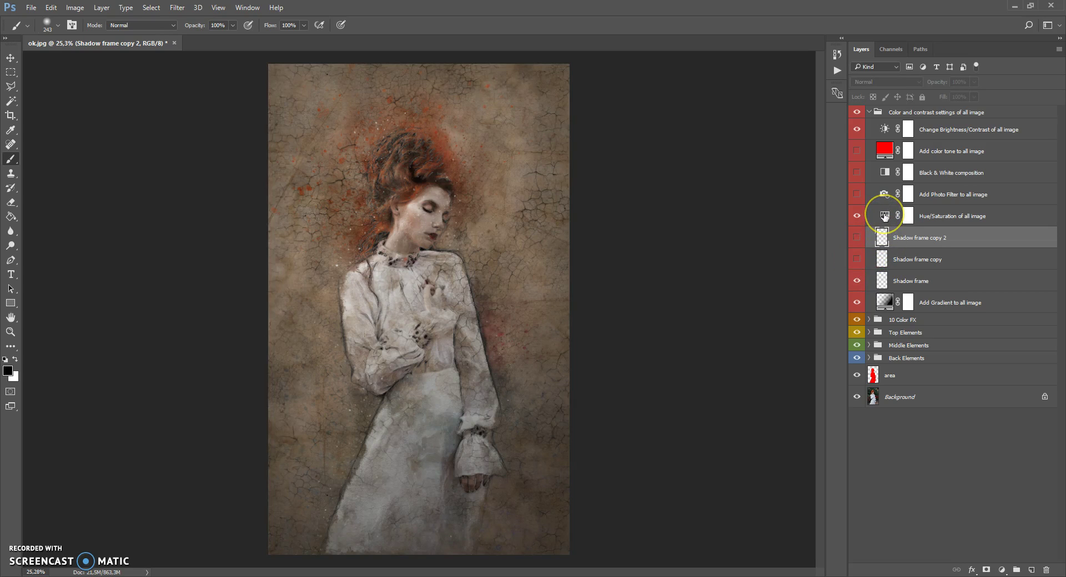
Adjust the slider settings of the Hue/Saturation of all image adjustment layer and close its settings
double_click(885, 217)
drag(730, 189, 731, 169)
click(800, 80)
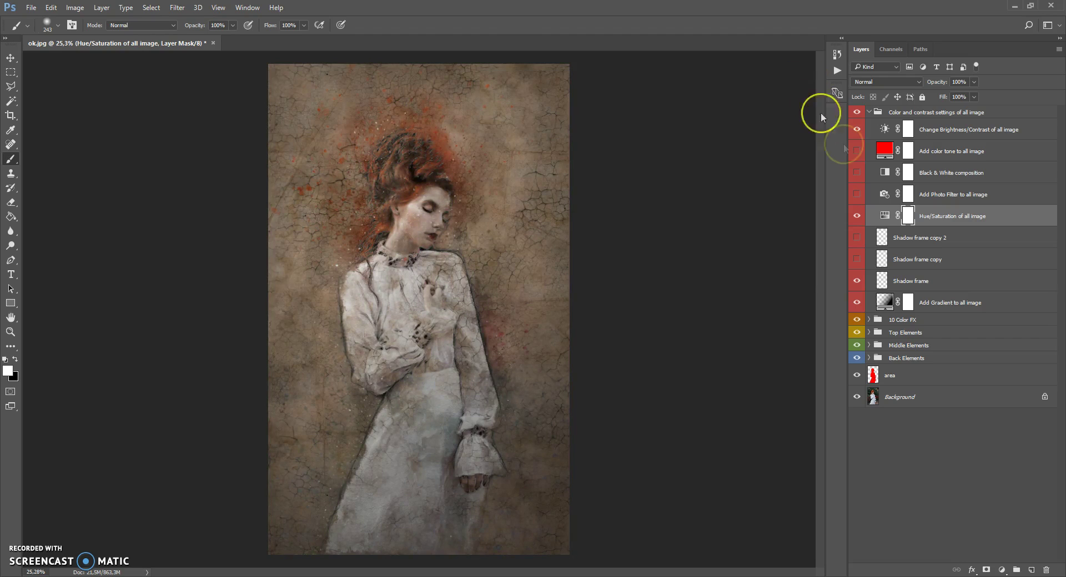
Show the Add Photo Filter to all image layer and try other filter presets, including Red
click(867, 197)
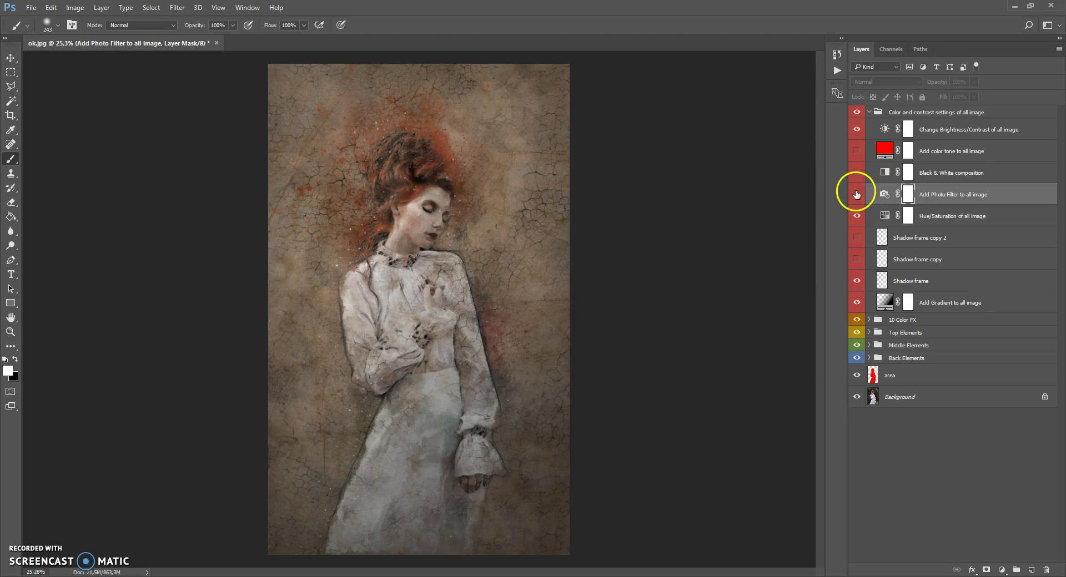
click(856, 195)
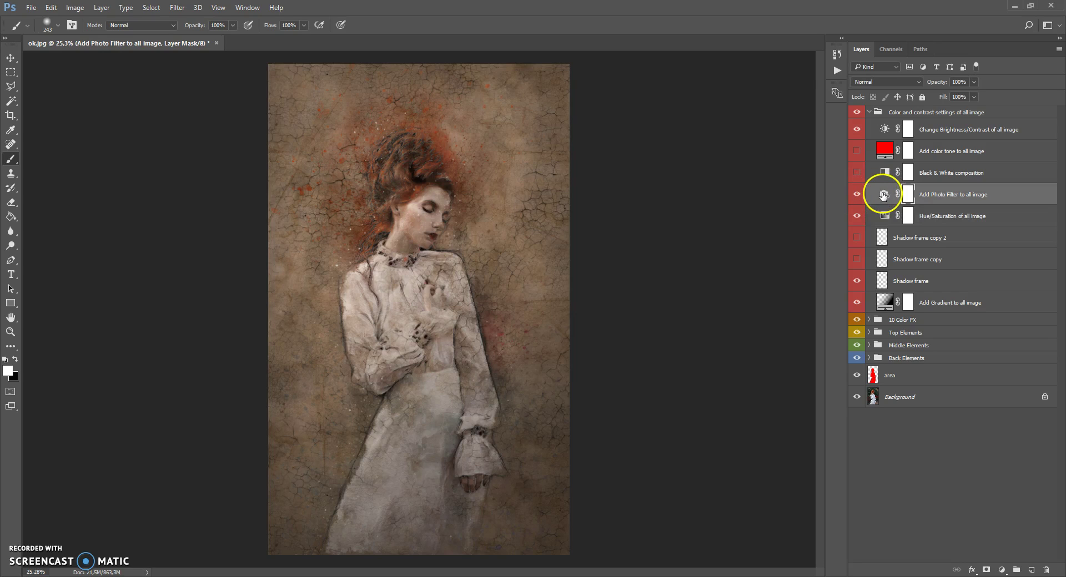
double_click(883, 195)
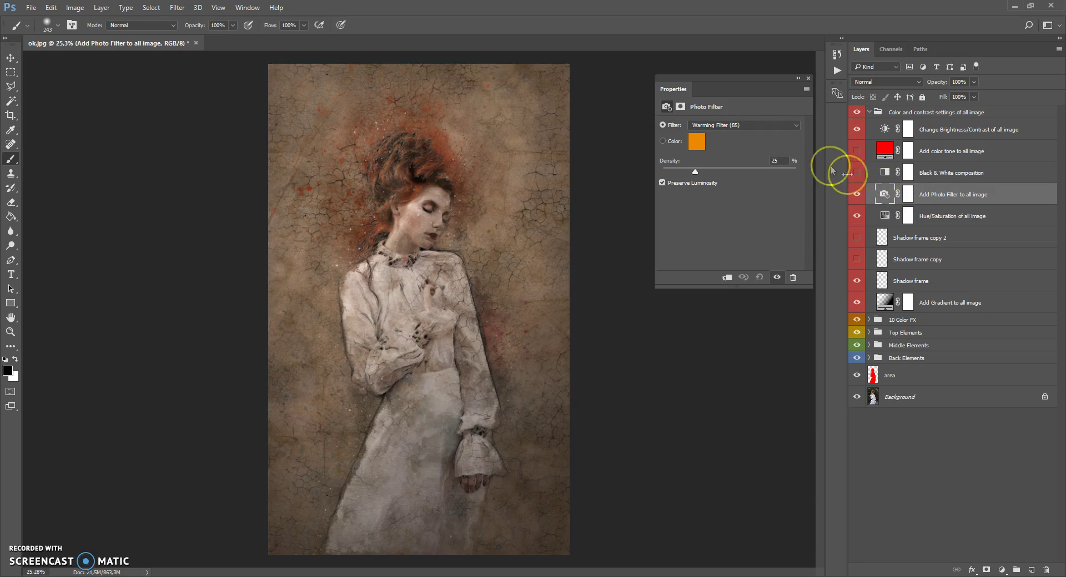
click(710, 126)
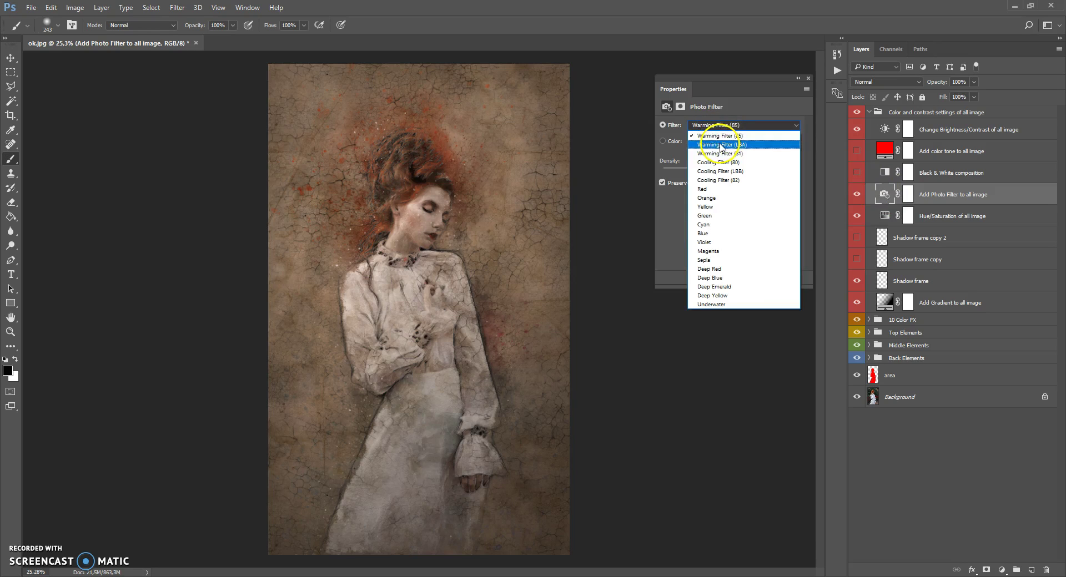
click(719, 144)
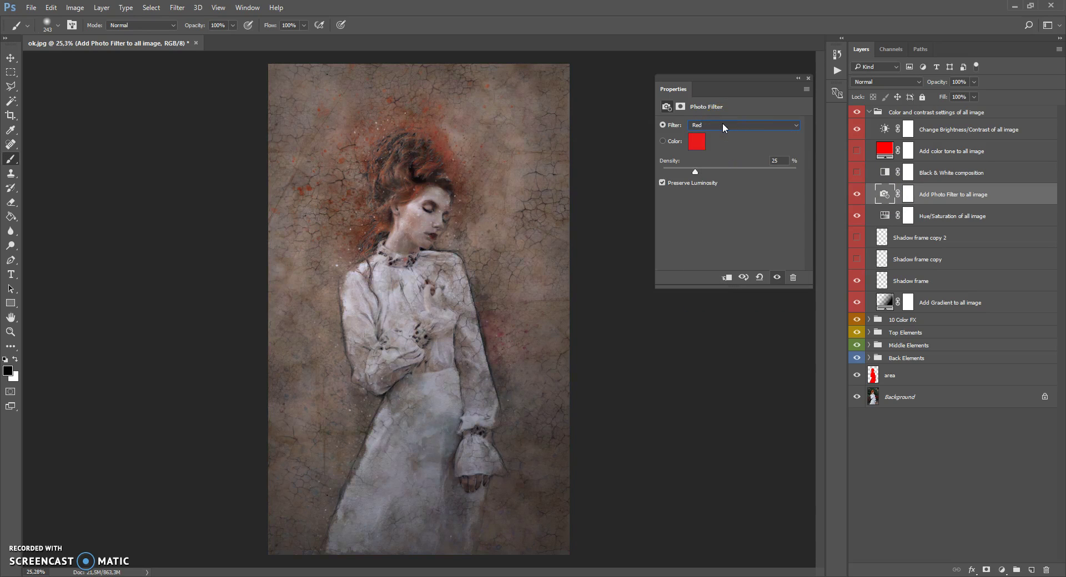
scroll(722, 126, down, 3)
Set the photo filter's density to 60% and its filter to Violet, and hide the Add Photo Filter to all image layer
drag(695, 172, 742, 179)
click(717, 128)
click(705, 170)
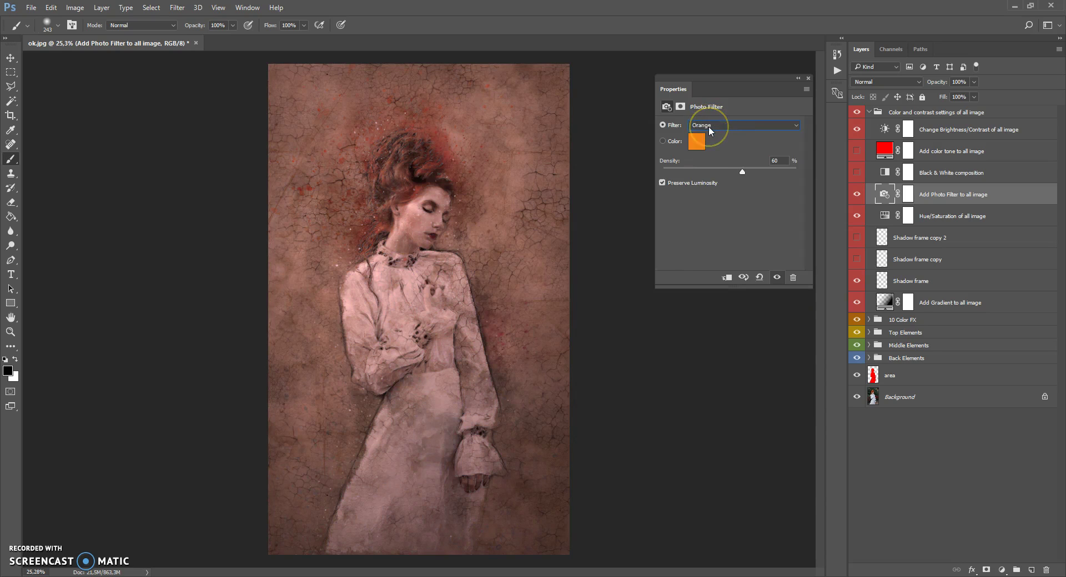
scroll(708, 125, down, 1)
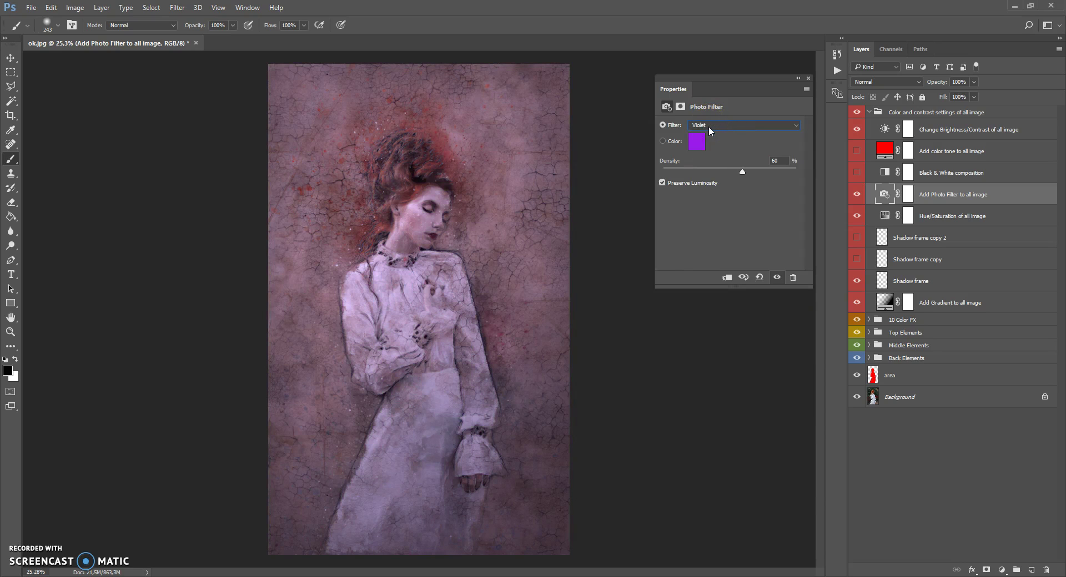
click(809, 78)
click(857, 194)
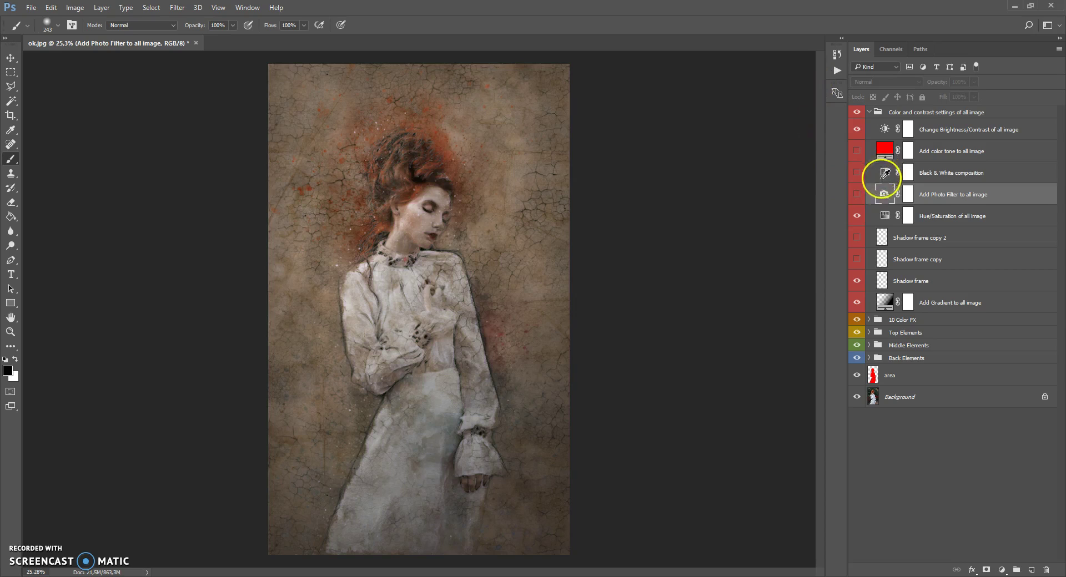
Preview the image in black and white by switching the Black & White composition layer on and off
click(871, 176)
click(856, 173)
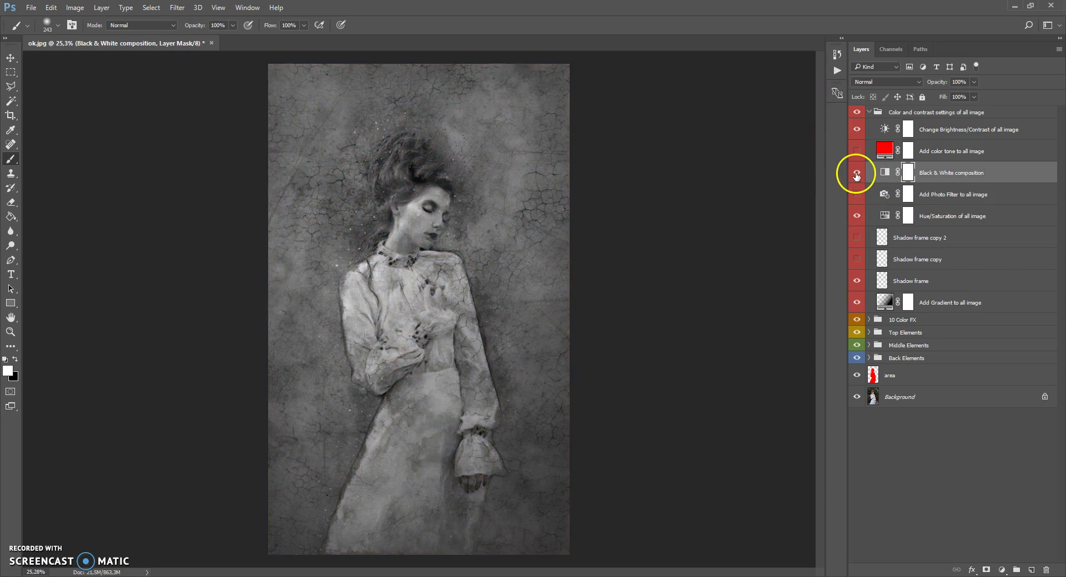
click(856, 173)
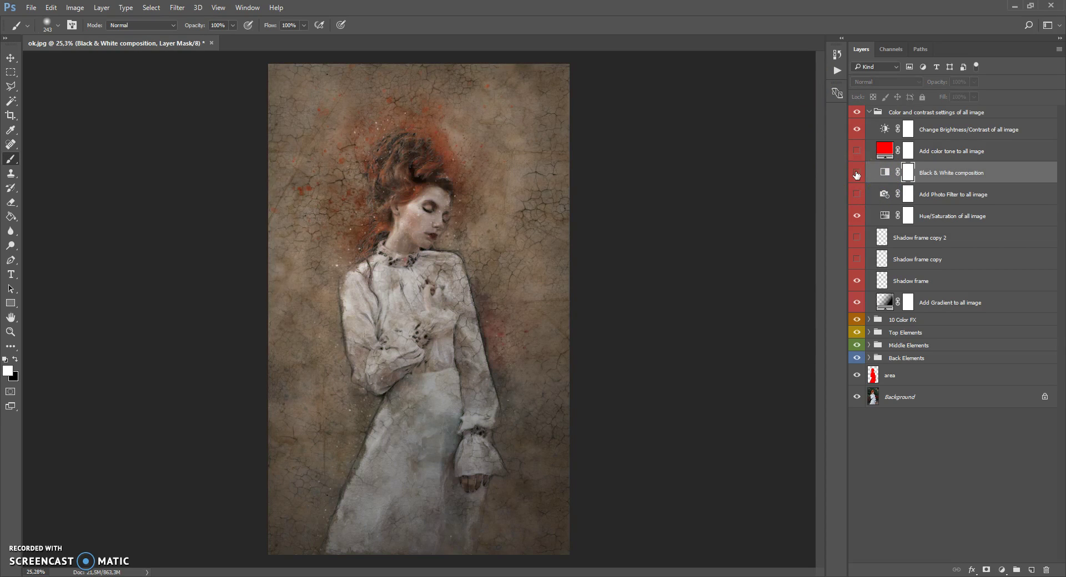
Show the Add color tone to all image layer and try a yellow-green fill color (baff00) for it
click(885, 151)
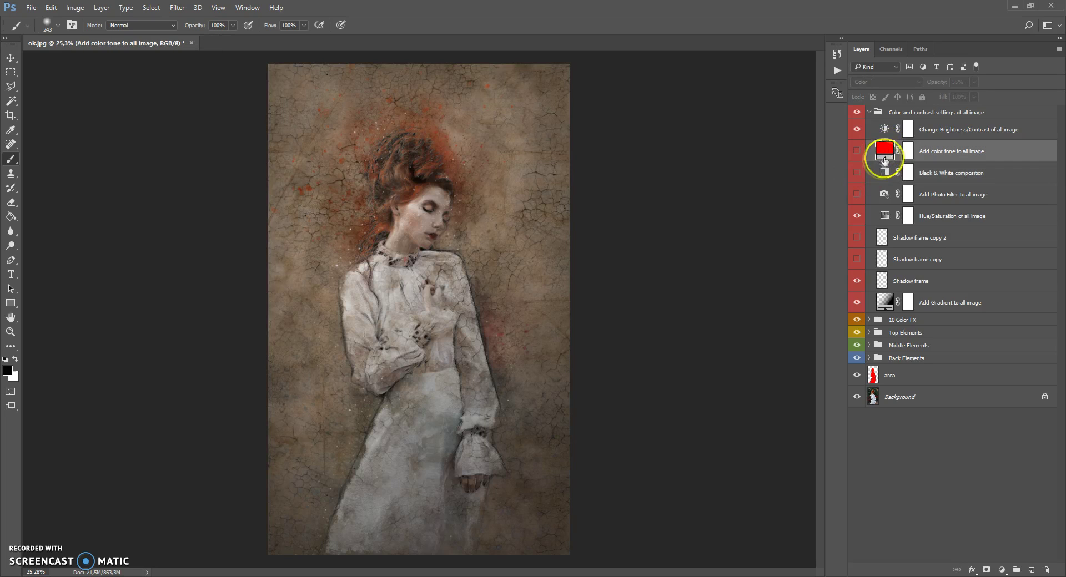
click(857, 151)
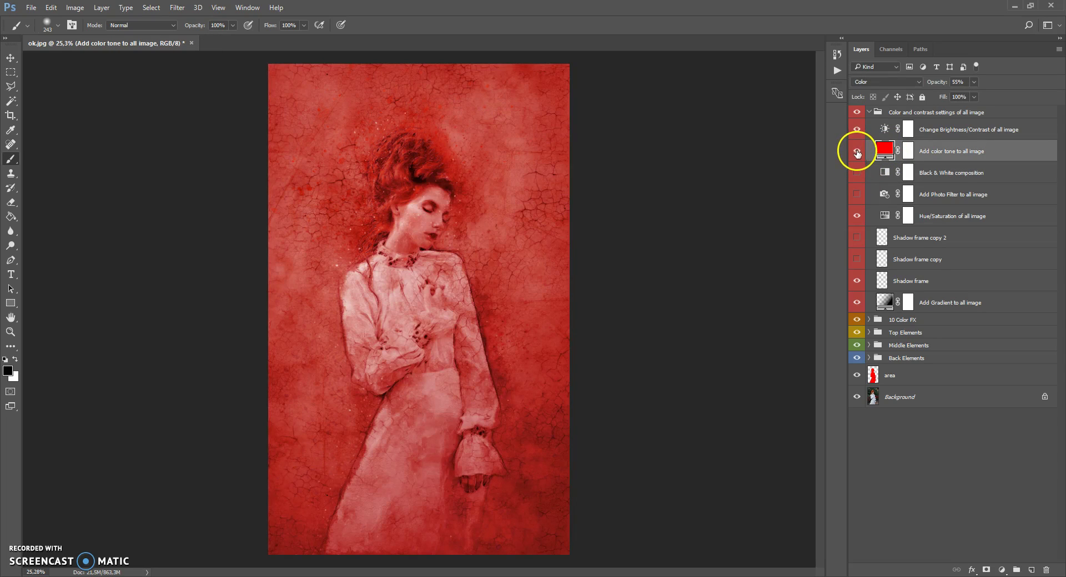
double_click(884, 149)
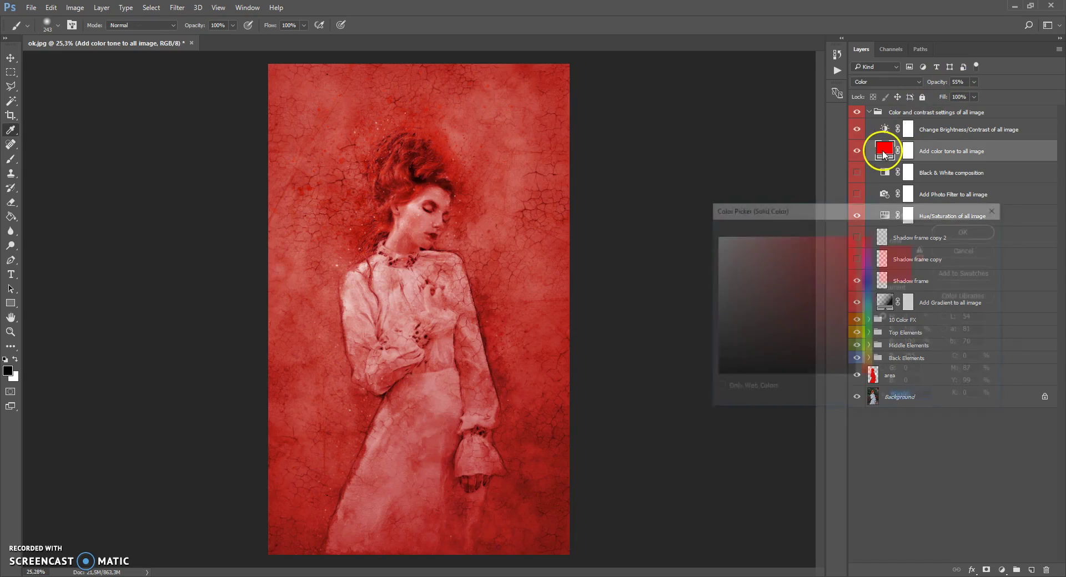
drag(867, 261, 870, 350)
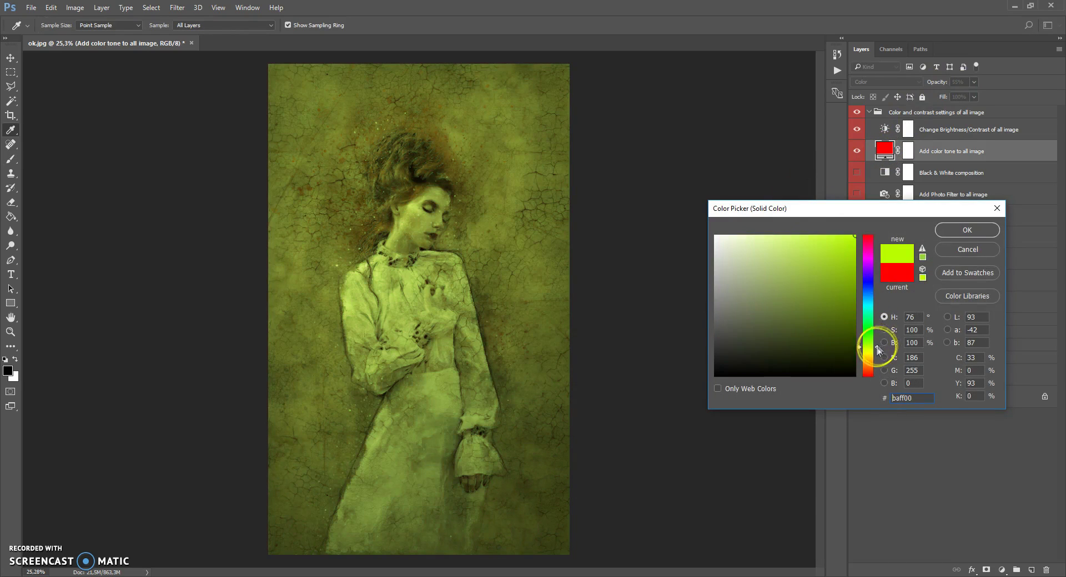
click(965, 249)
Lower the opacity of the Add color tone to all image layer and hide the layer
click(973, 82)
mouse_move(973, 93)
mouse_down()
mouse_move(947, 98)
mouse_move(958, 98)
mouse_up()
click(856, 150)
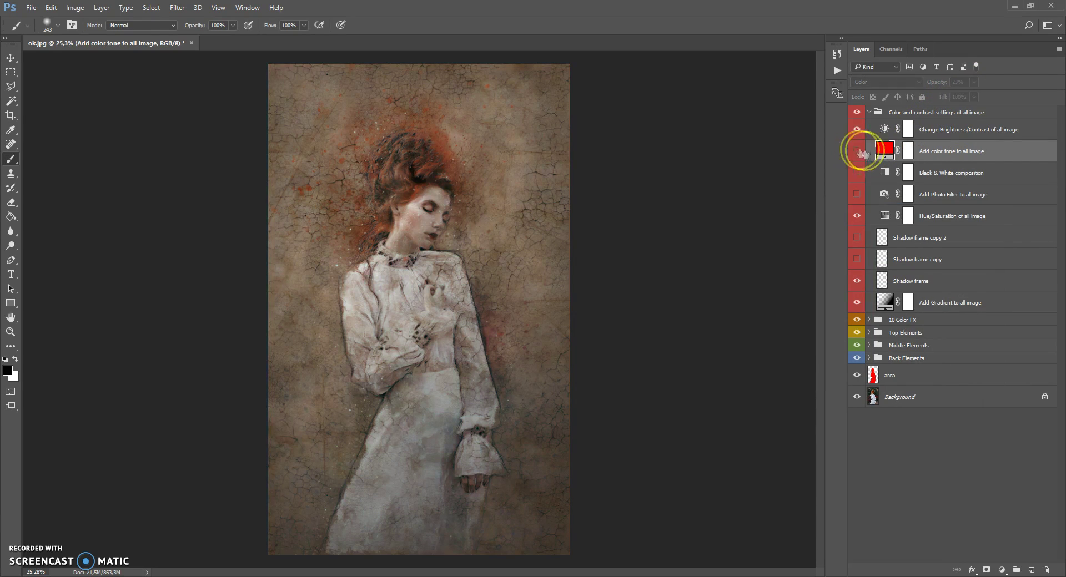
Raise the brightness slightly in the Change Brightness/Contrast of all image layer and collapse the Color and contrast settings group
double_click(885, 130)
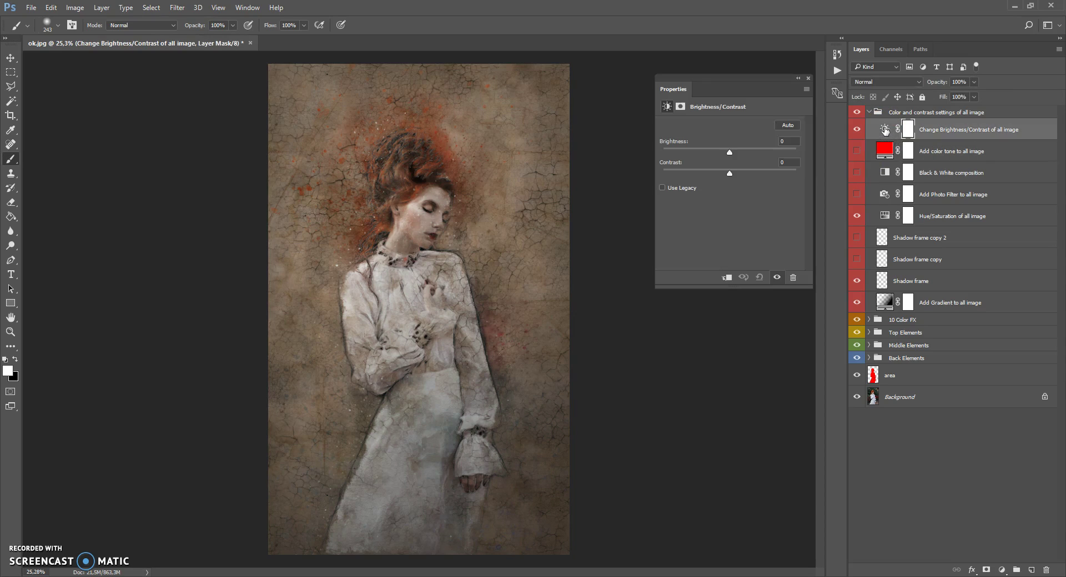
mouse_move(730, 156)
mouse_down()
mouse_move(785, 174)
mouse_move(726, 174)
mouse_move(736, 177)
mouse_move(737, 146)
mouse_up()
click(808, 79)
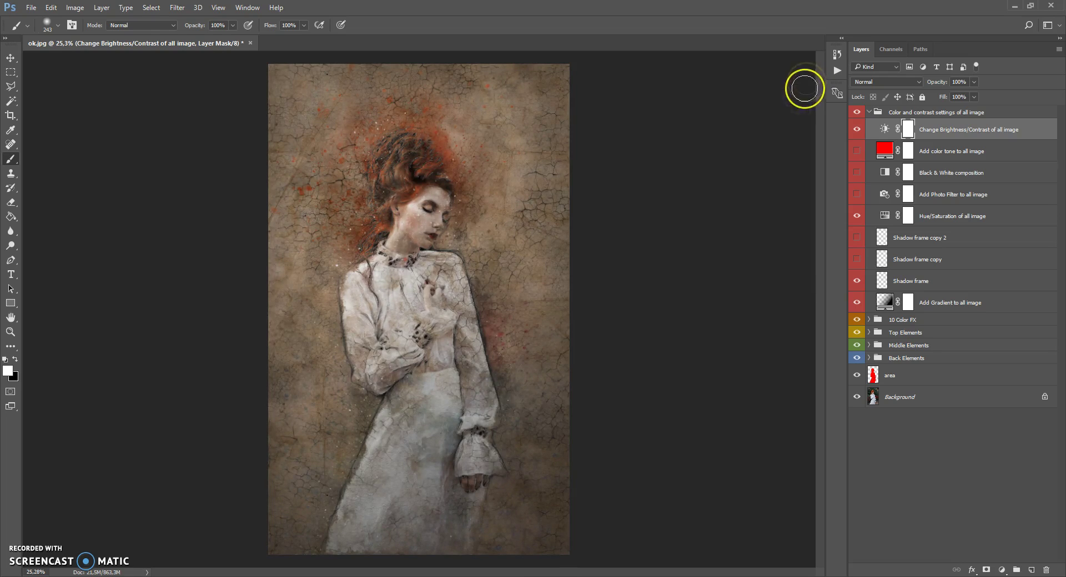
click(870, 113)
click(869, 112)
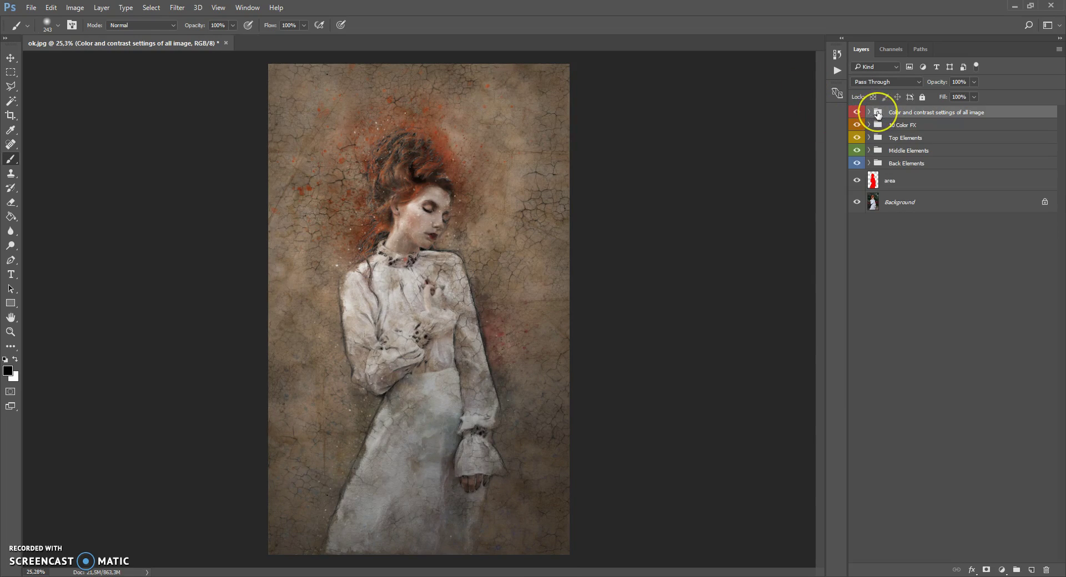
Combine the five effect groups, from Color and contrast settings of all image down to Back Elements, into one new group
click(875, 162)
click(452, 288)
scroll(425, 178, up, 5)
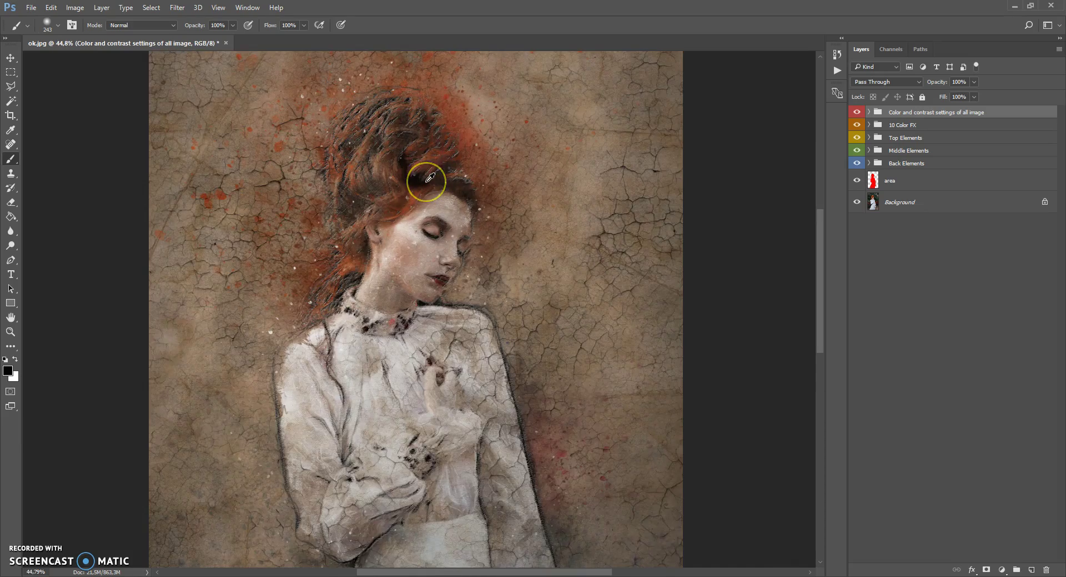
scroll(430, 178, down, 6)
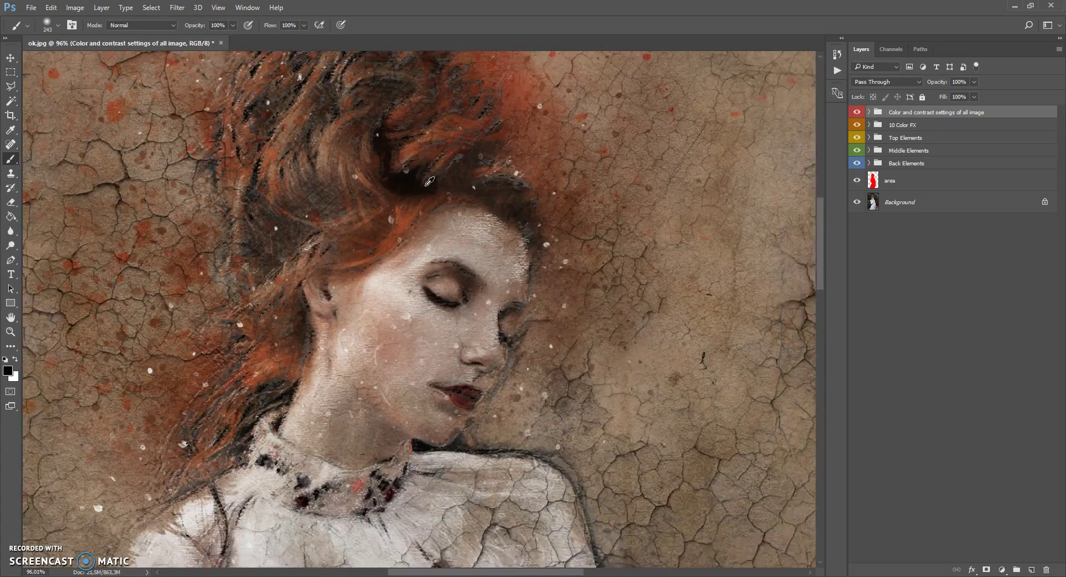
scroll(428, 184, up, 1)
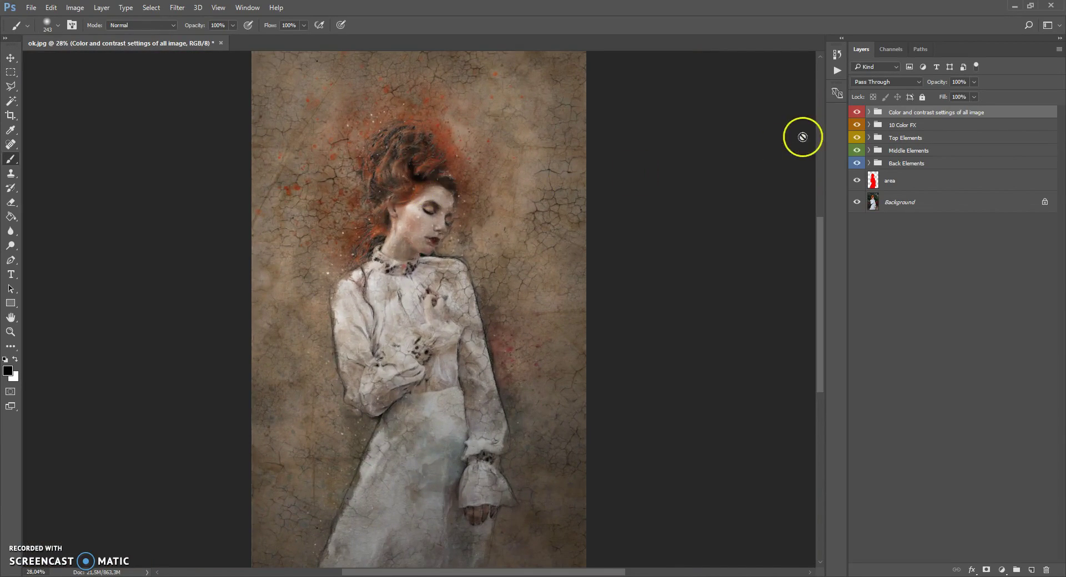
shift+click(875, 164)
key(ctrl+g)
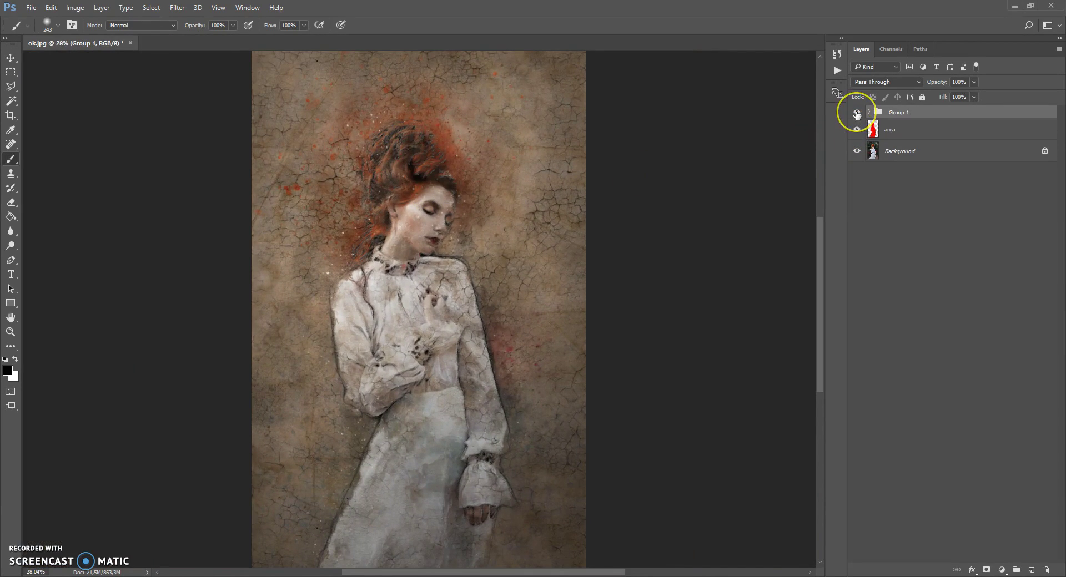
Hide the area layer and toggle Group 1 to compare the whole image with the original photo, leaving Group 1 hidden
click(857, 113)
click(856, 129)
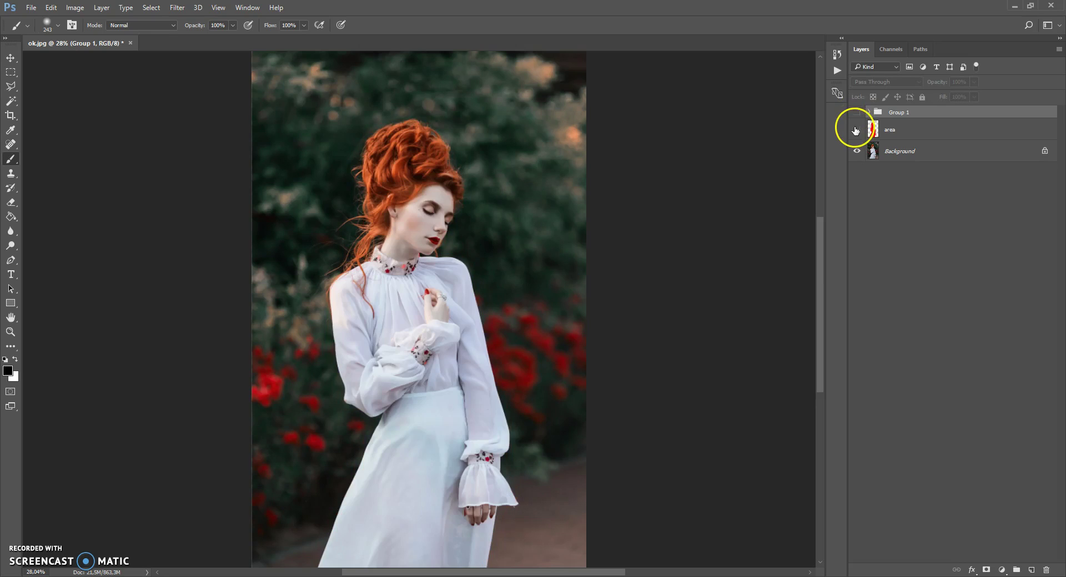
click(857, 112)
click(857, 113)
click(857, 113)
click(857, 113)
Compare the woman's face up close with and without the effect by toggling Group 1, and leave the group visible
scroll(441, 189, up, 2)
scroll(442, 189, up, 4)
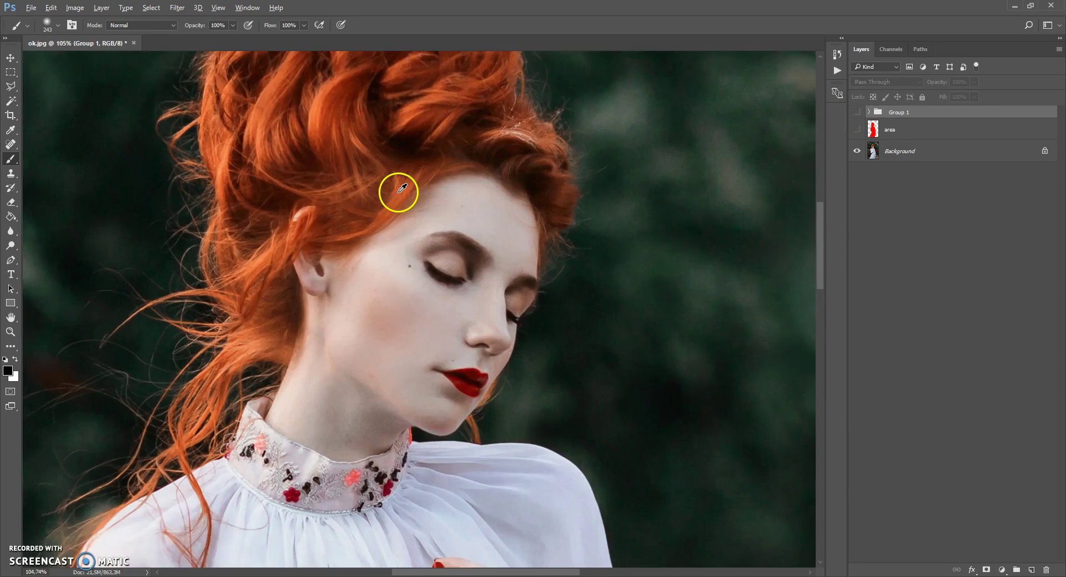
click(857, 113)
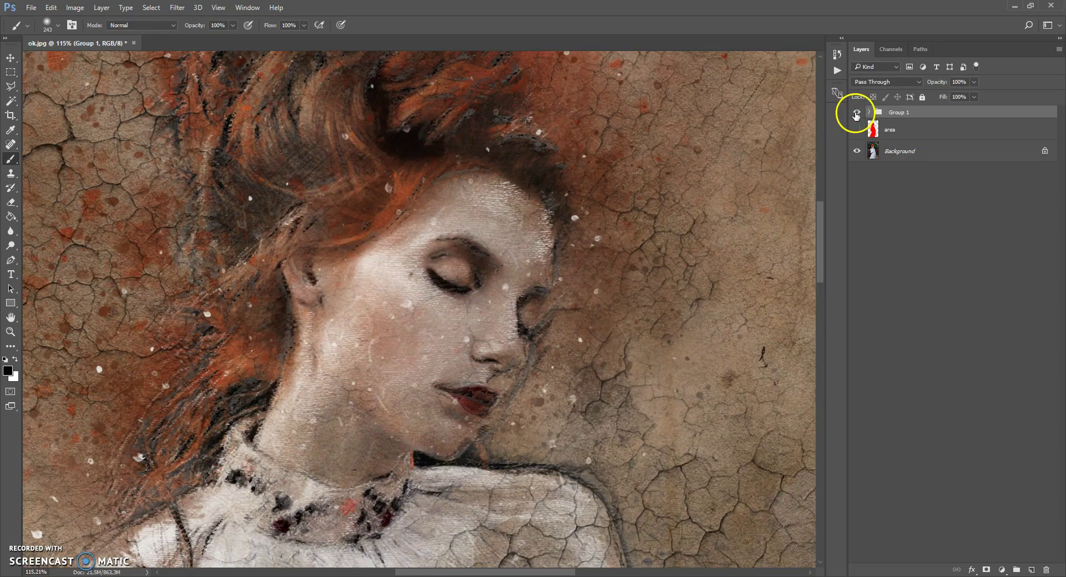
click(856, 113)
click(857, 113)
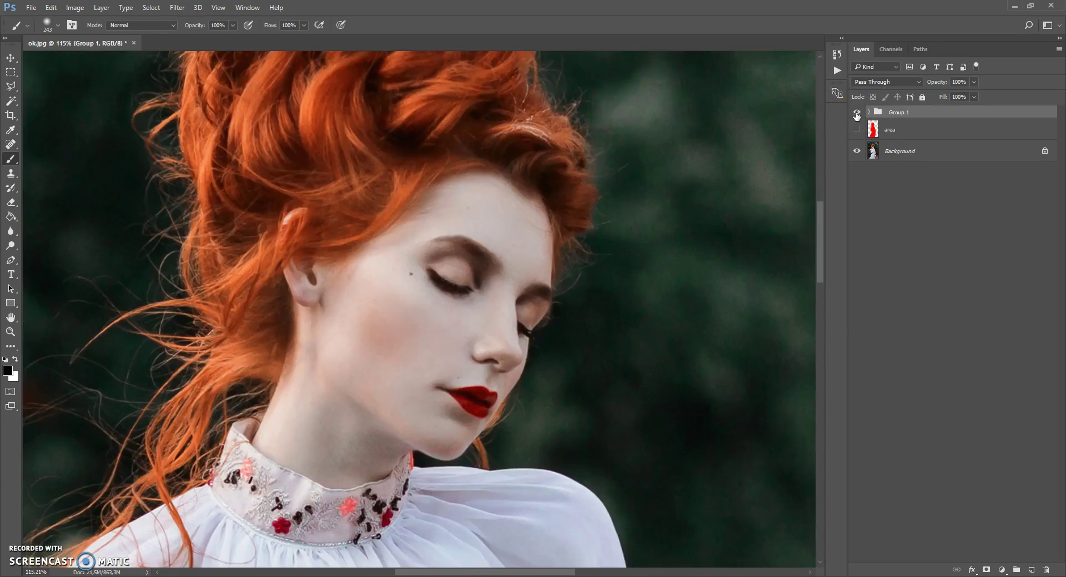
scroll(484, 236, down, 5)
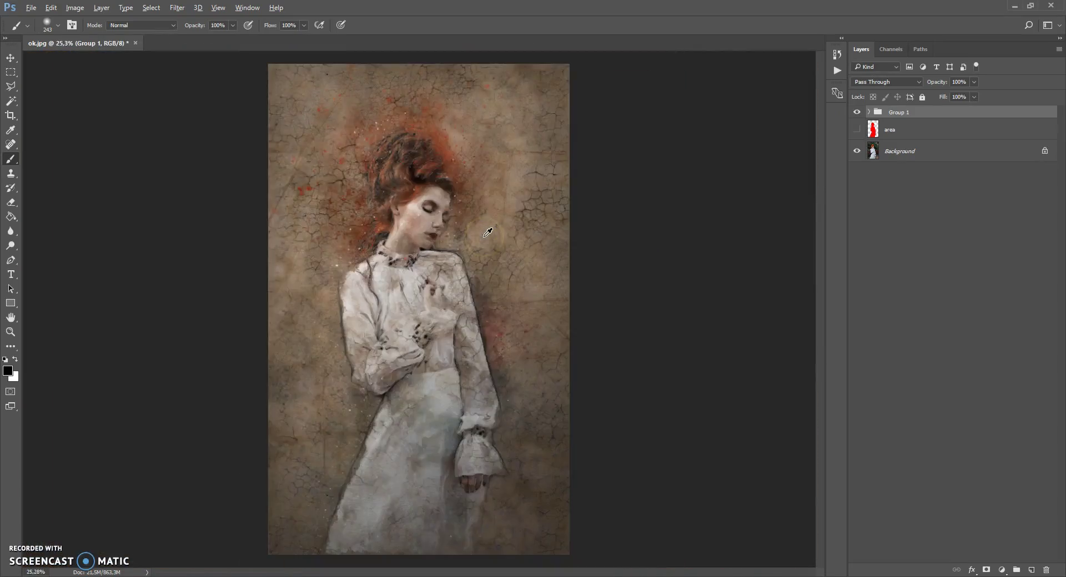